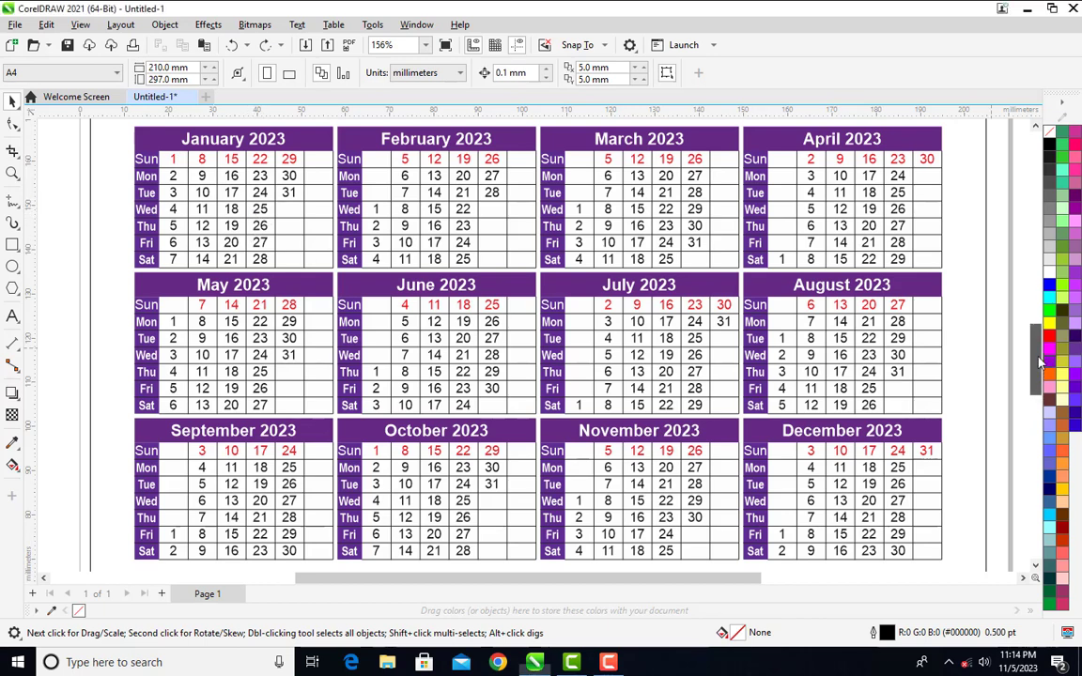
# Step: Delete the twelve-month calendars from both rectangles on the page, leaving the two frames empty
pyautogui.moveTo(1040, 362); pyautogui.dragTo(1027, 291)
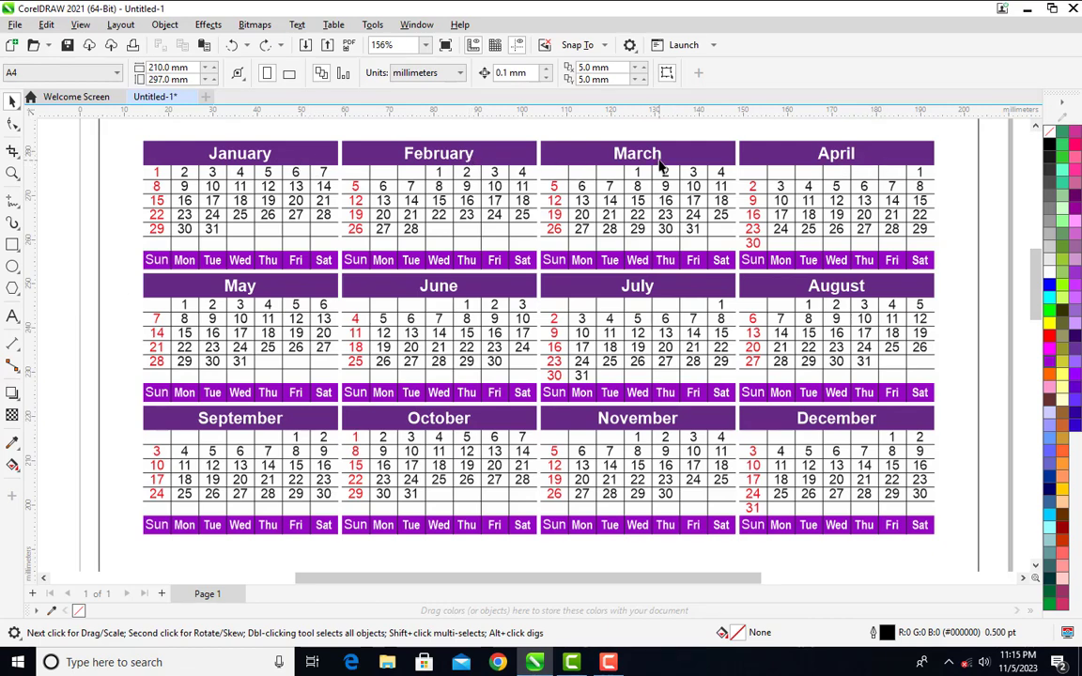
pyautogui.moveTo(1038, 273)
pyautogui.mouseDown()
pyautogui.moveTo(1040, 318)
pyautogui.moveTo(1034, 260)
pyautogui.mouseUp()
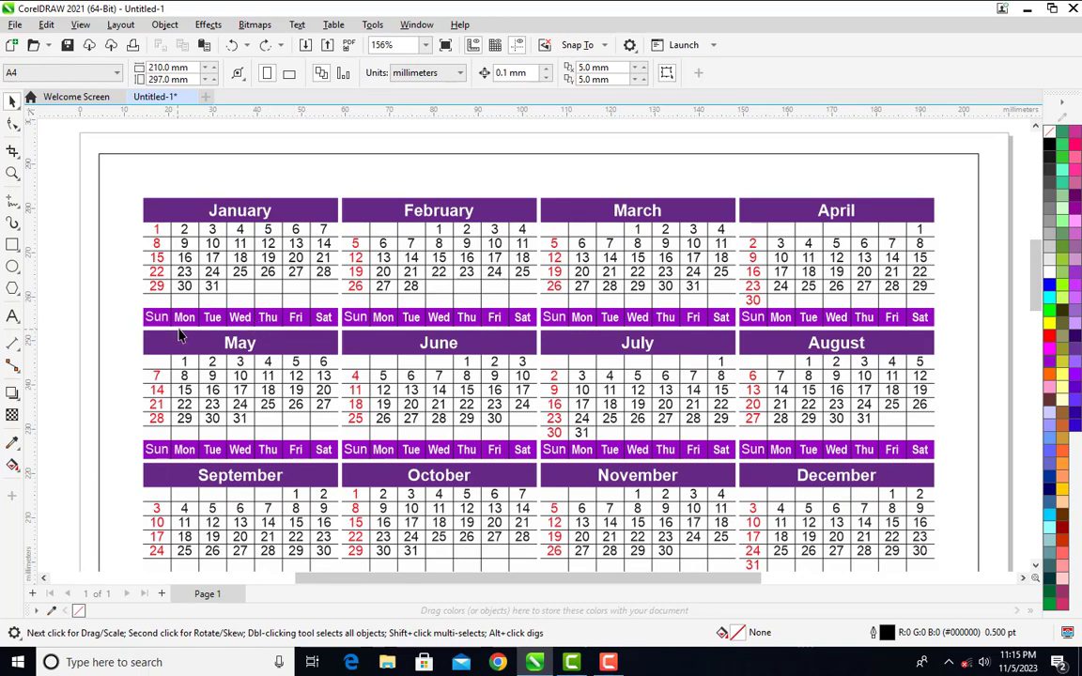
pyautogui.moveTo(1036, 286); pyautogui.dragTo(933, 285)
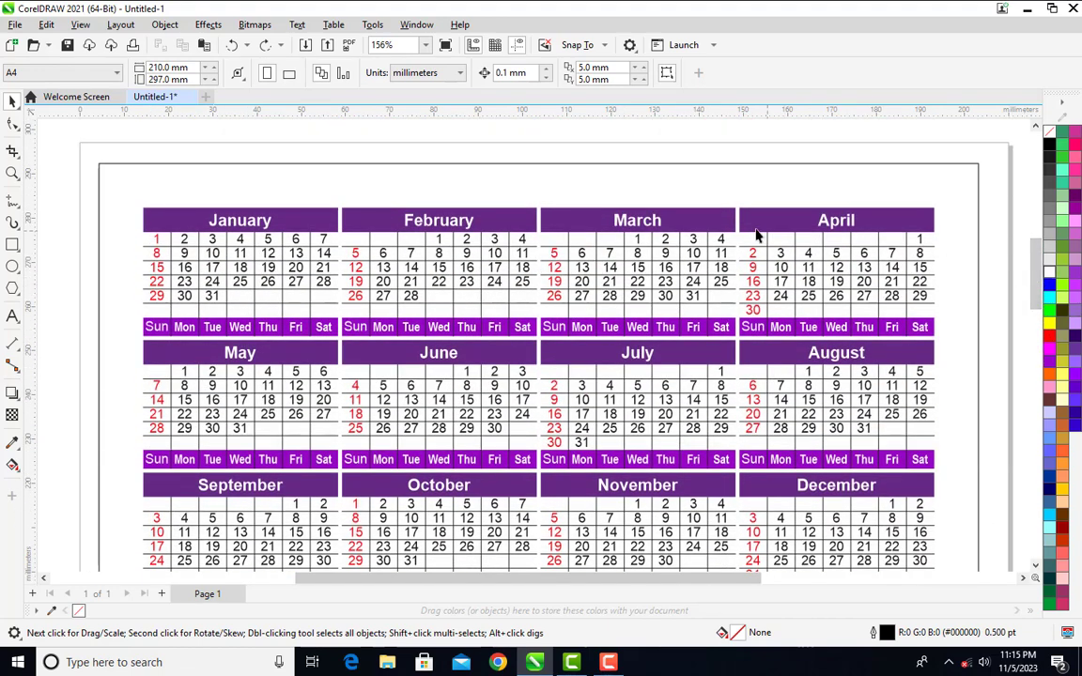
pyautogui.scroll(-1, 756, 234)
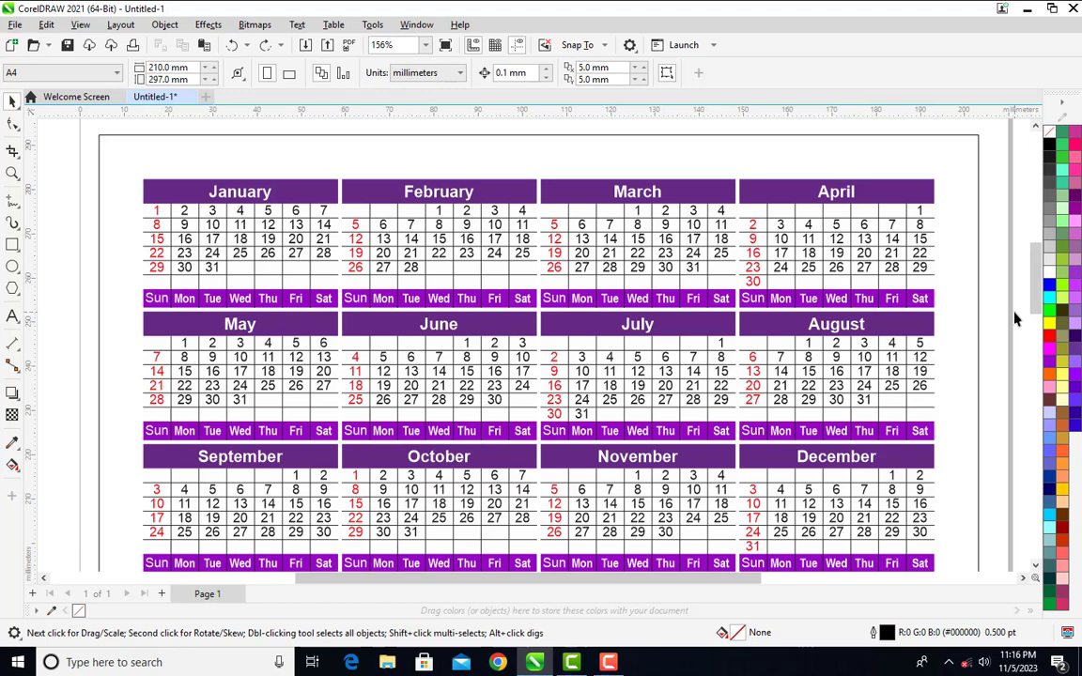
pyautogui.click(425, 44)
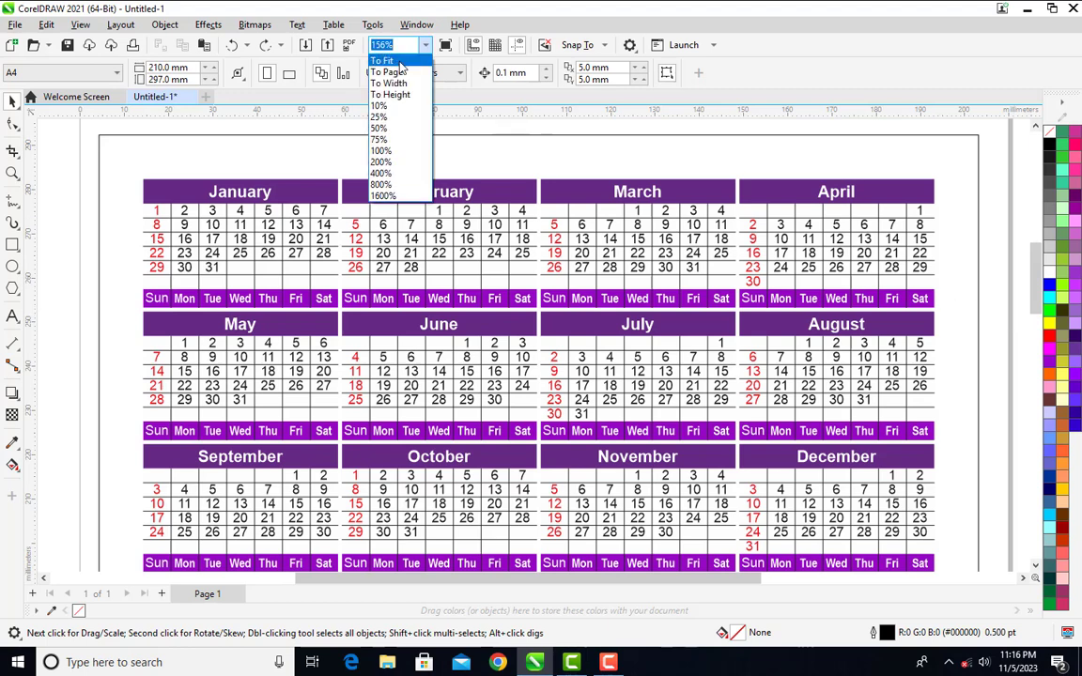
pyautogui.click(399, 61)
pyautogui.moveTo(309, 133); pyautogui.dragTo(752, 351)
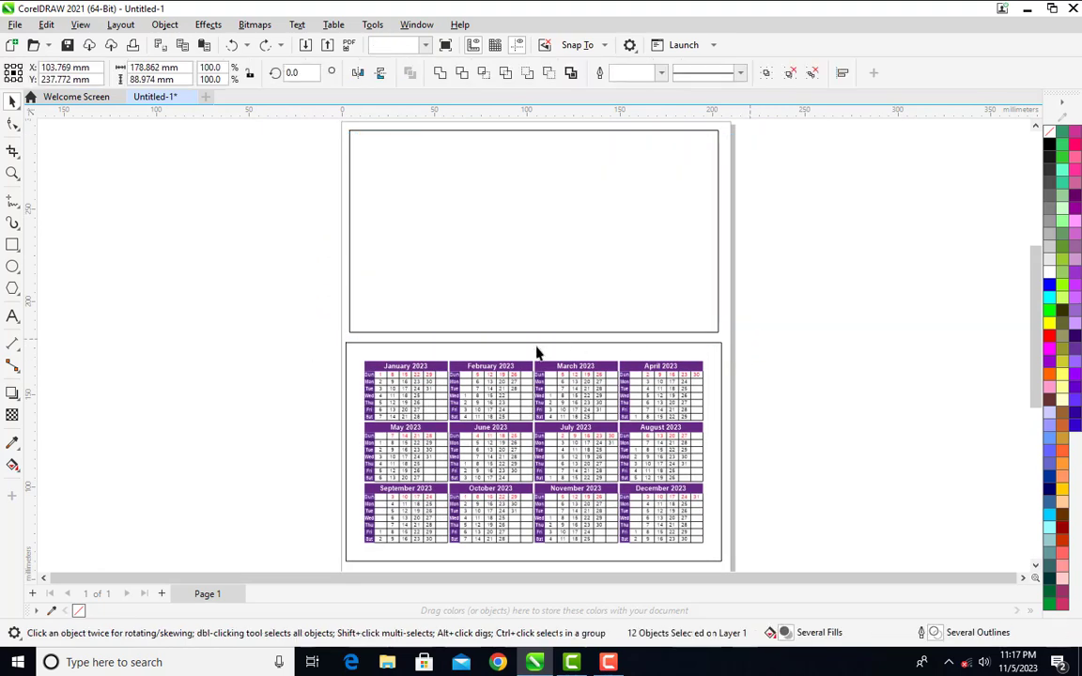
pyautogui.moveTo(318, 345); pyautogui.dragTo(739, 541)
pyautogui.press('Delete')
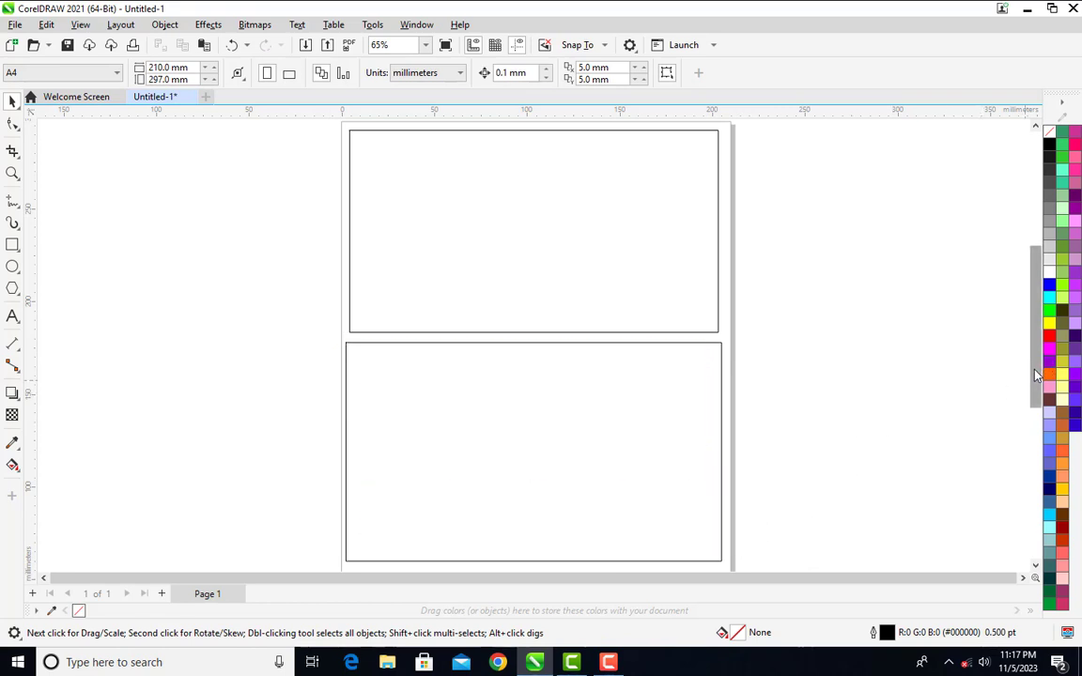
# Step: Move the lower rectangle down to the bottom of the page, with its centre at about Y 61 mm
pyautogui.moveTo(1034, 375)
pyautogui.mouseDown()
pyautogui.moveTo(1027, 349)
pyautogui.moveTo(1033, 378)
pyautogui.mouseUp()
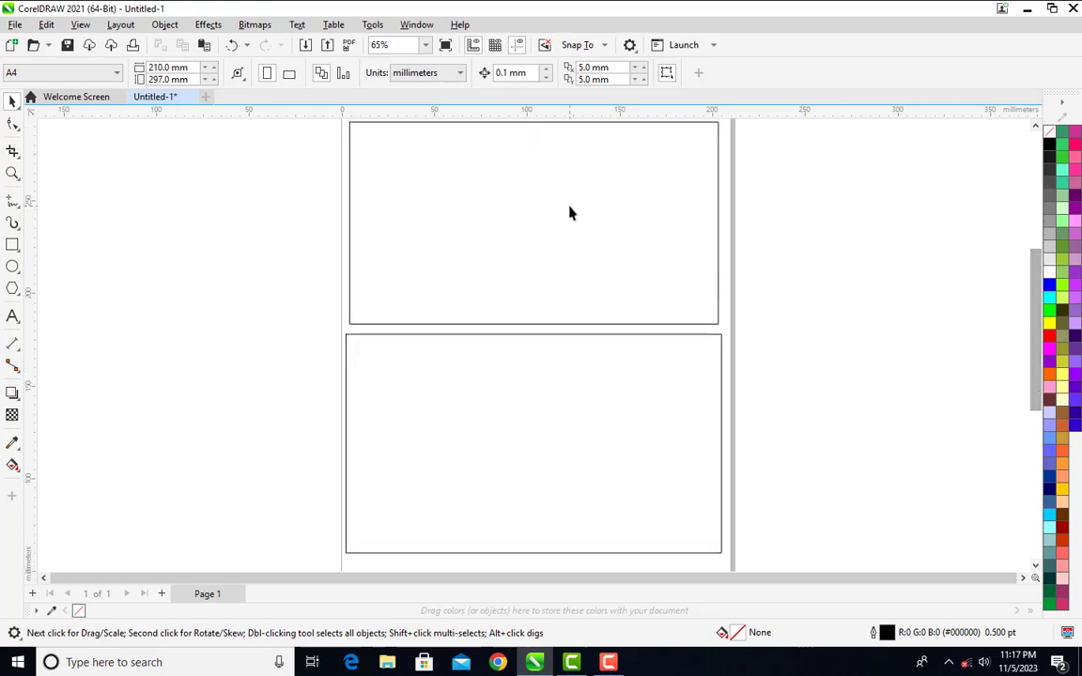
pyautogui.click(508, 203)
pyautogui.click(576, 458)
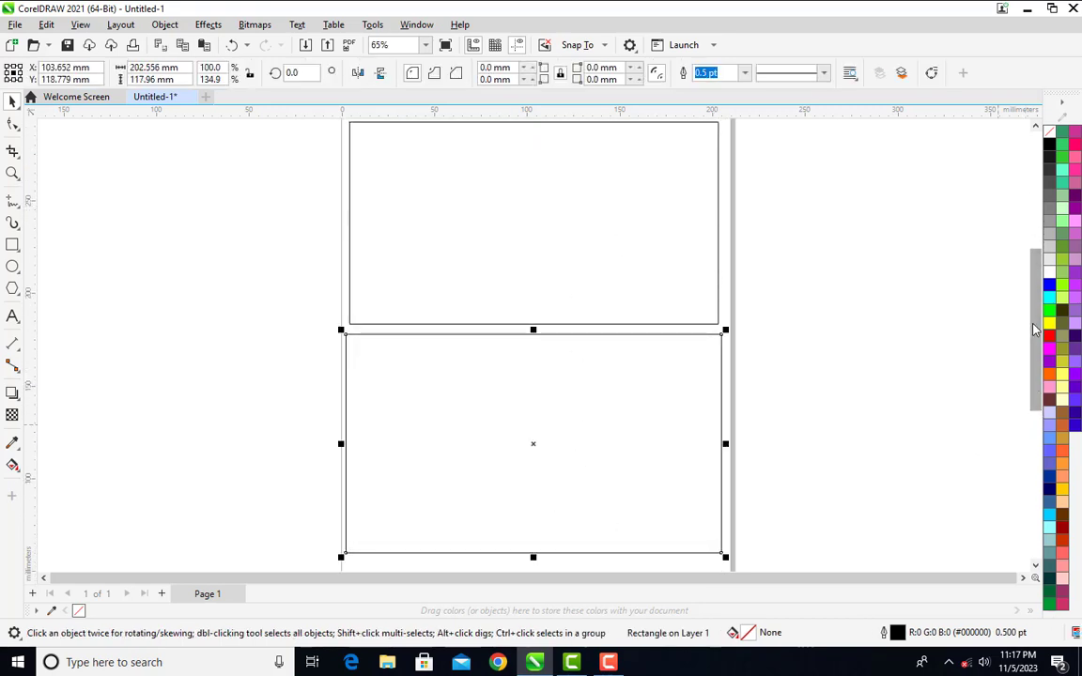
pyautogui.moveTo(1033, 327); pyautogui.dragTo(1037, 366)
pyautogui.moveTo(628, 368); pyautogui.dragTo(628, 476)
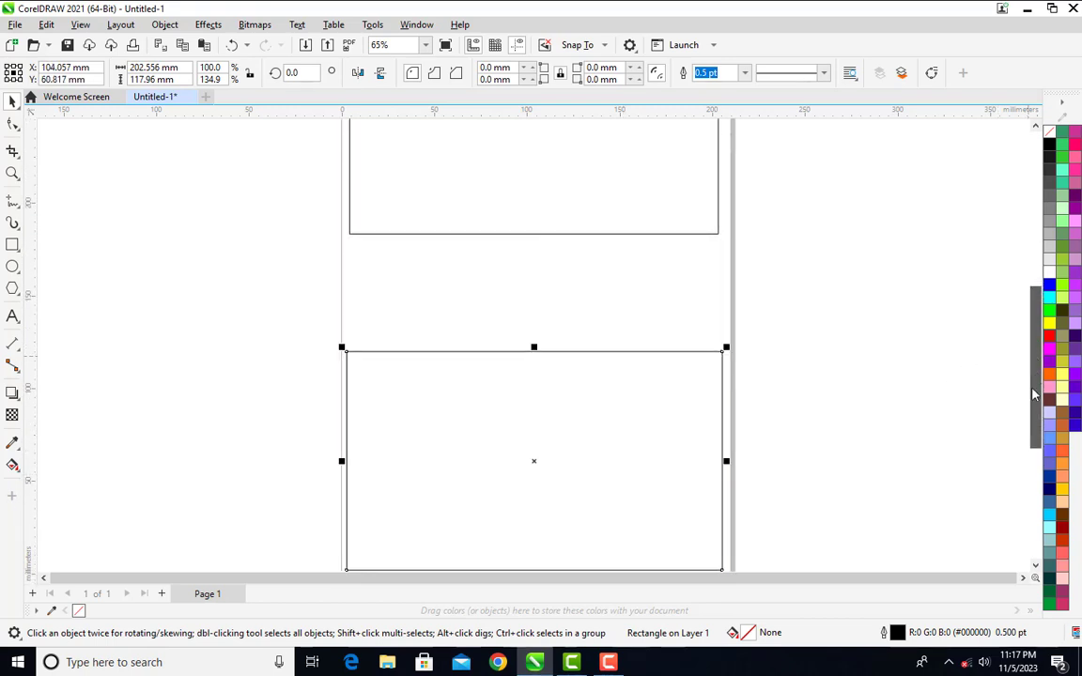
pyautogui.moveTo(1034, 393); pyautogui.dragTo(1034, 361)
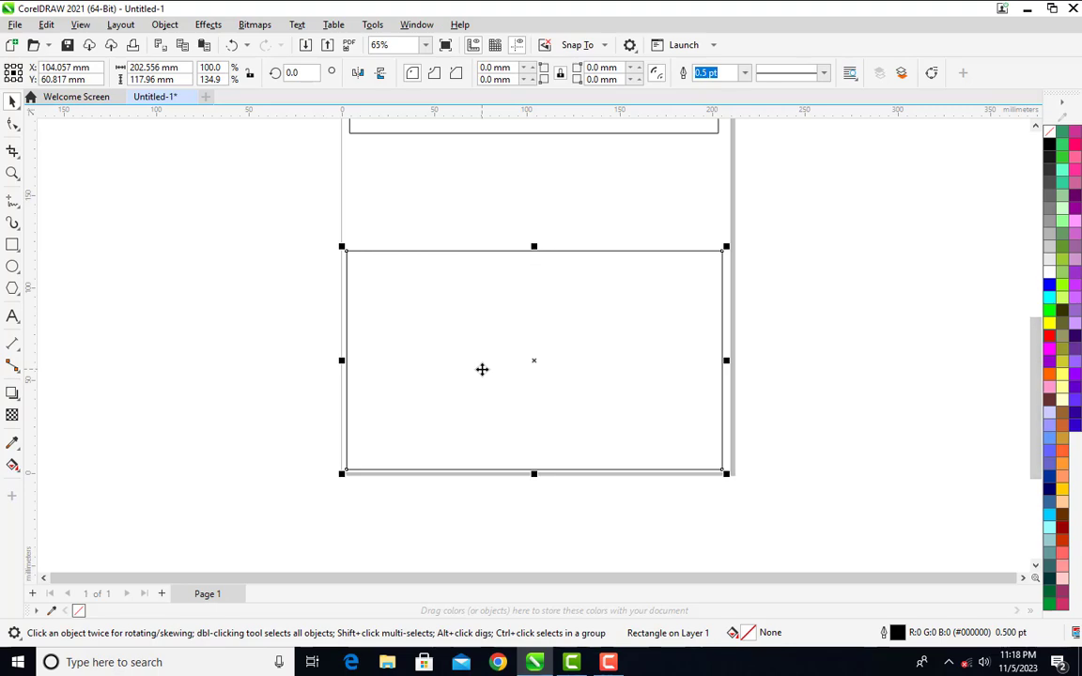
# Step: Run the Wizard.CreateCalendar macro from CalendarWizard.gms and accept placing the calendar inside the selected lower rectangle
pyautogui.click(372, 24)
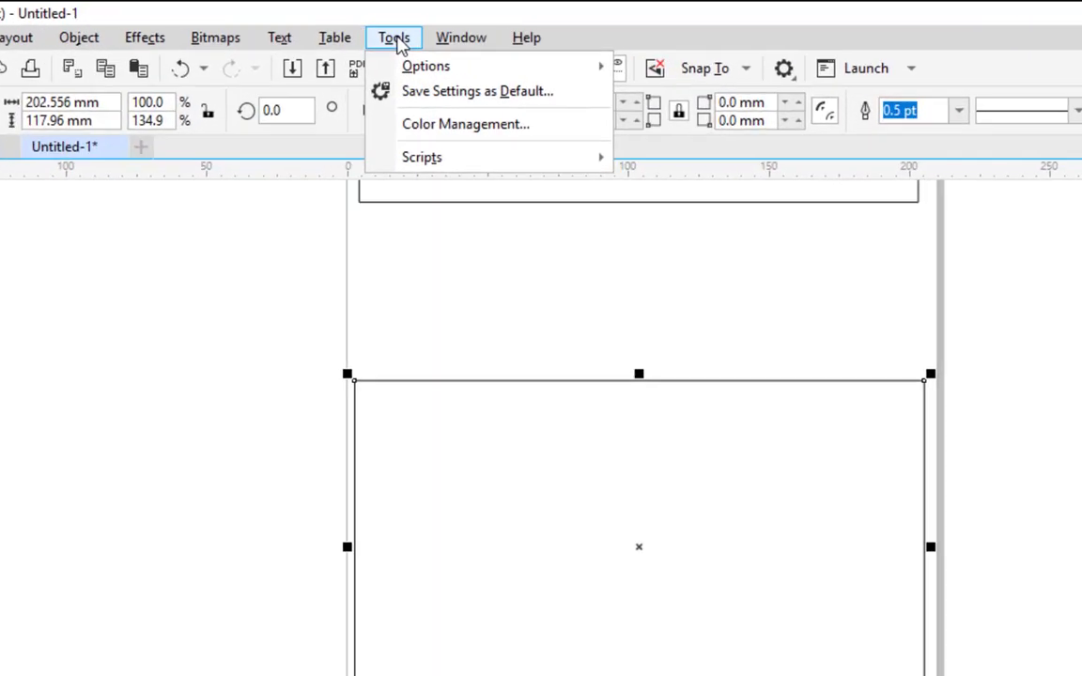
pyautogui.moveTo(500, 164)
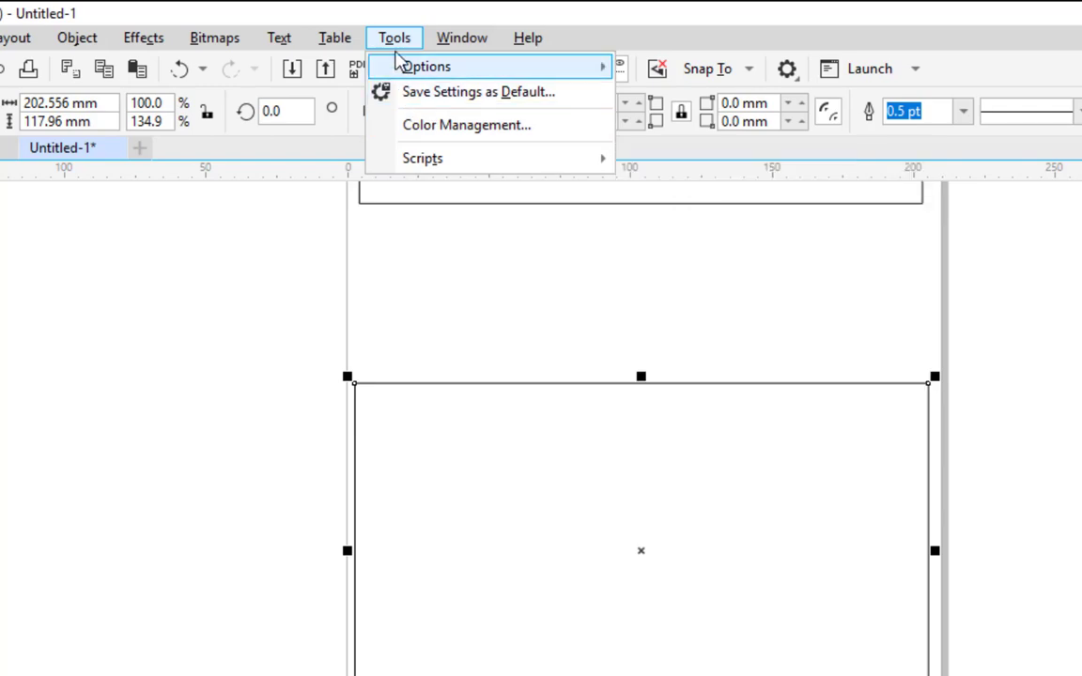
pyautogui.moveTo(392, 56)
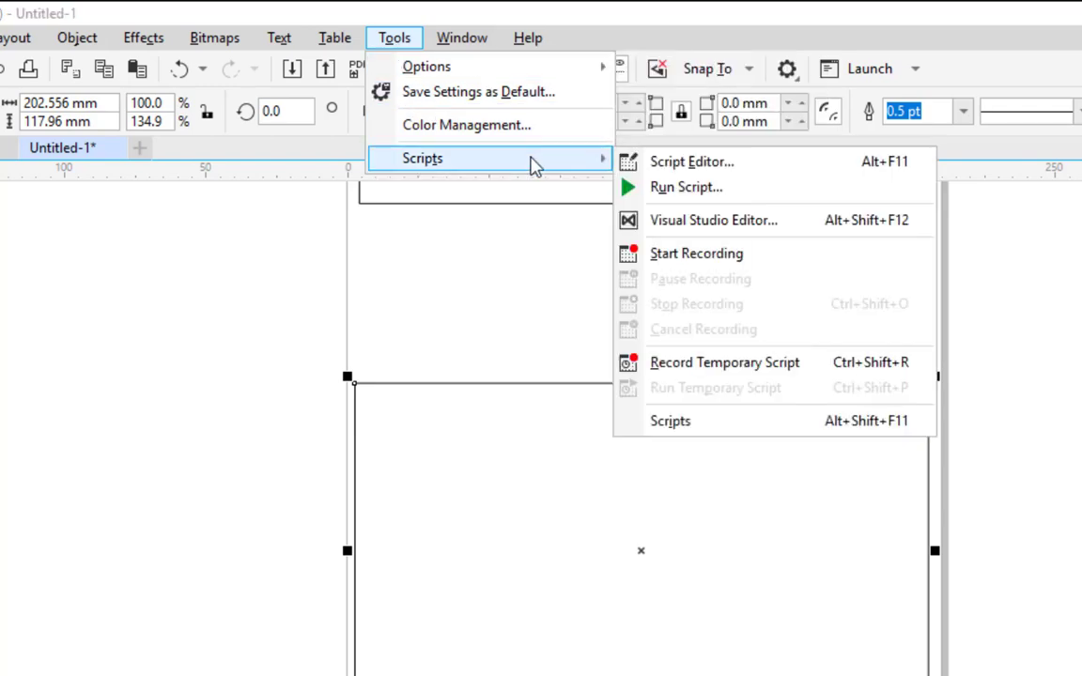
pyautogui.click(685, 187)
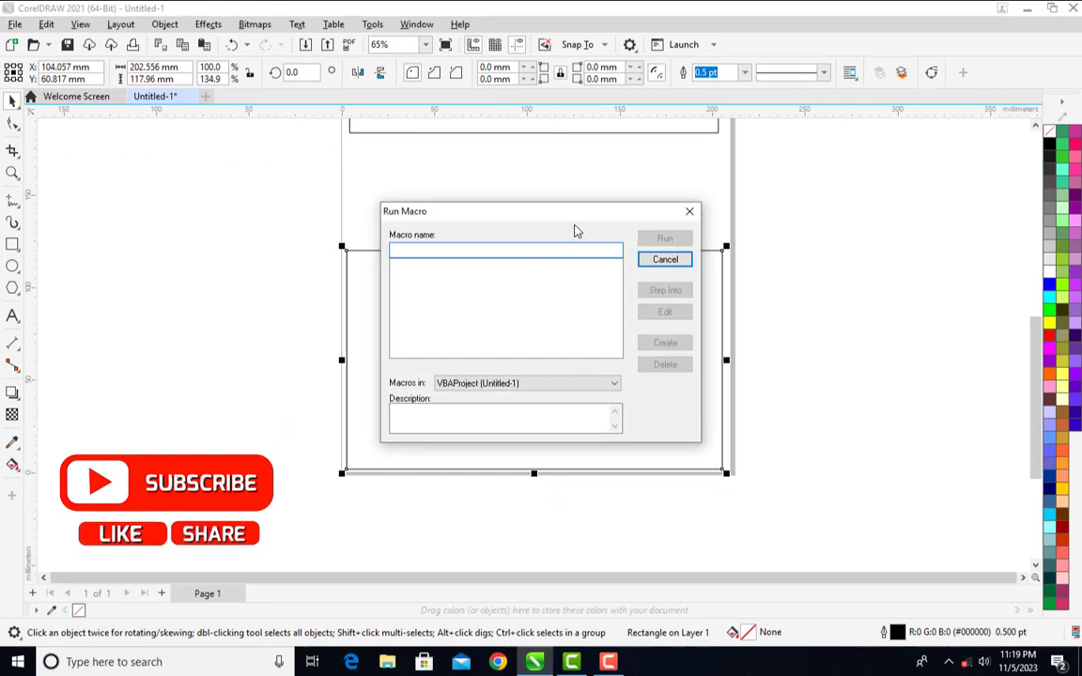
pyautogui.moveTo(559, 210); pyautogui.dragTo(564, 117)
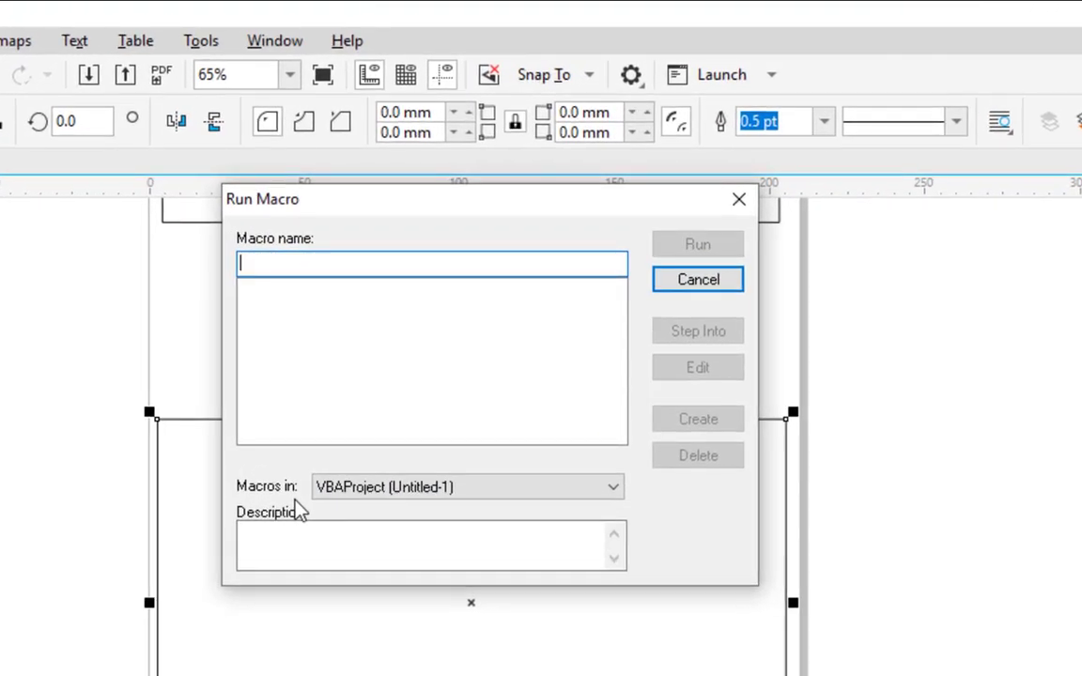
pyautogui.click(544, 497)
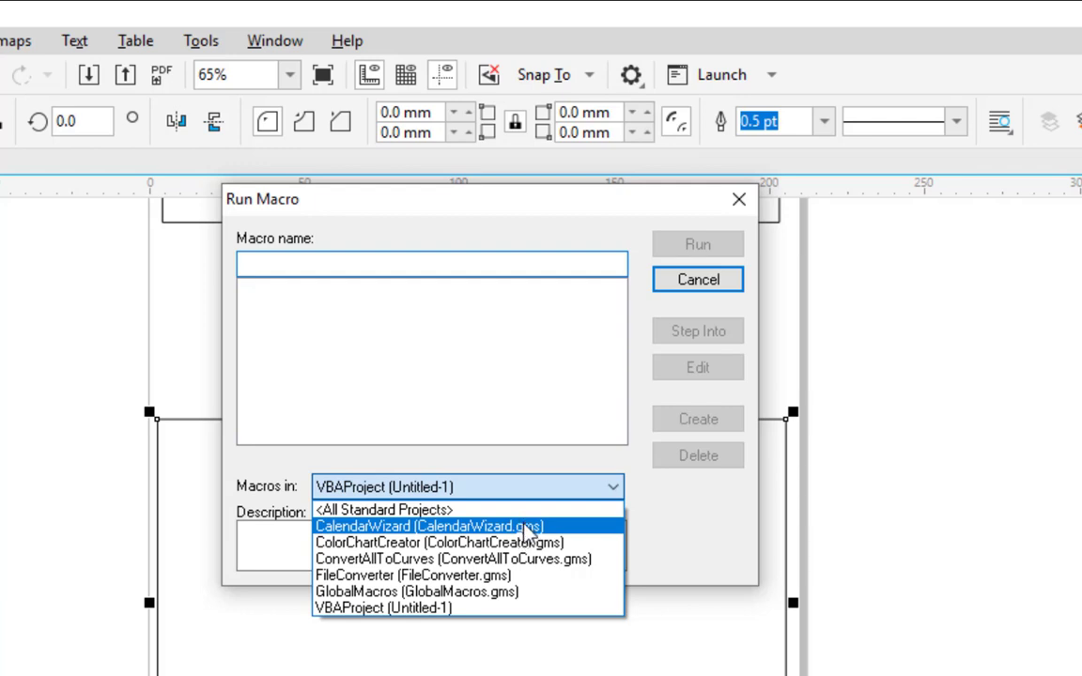
pyautogui.click(529, 528)
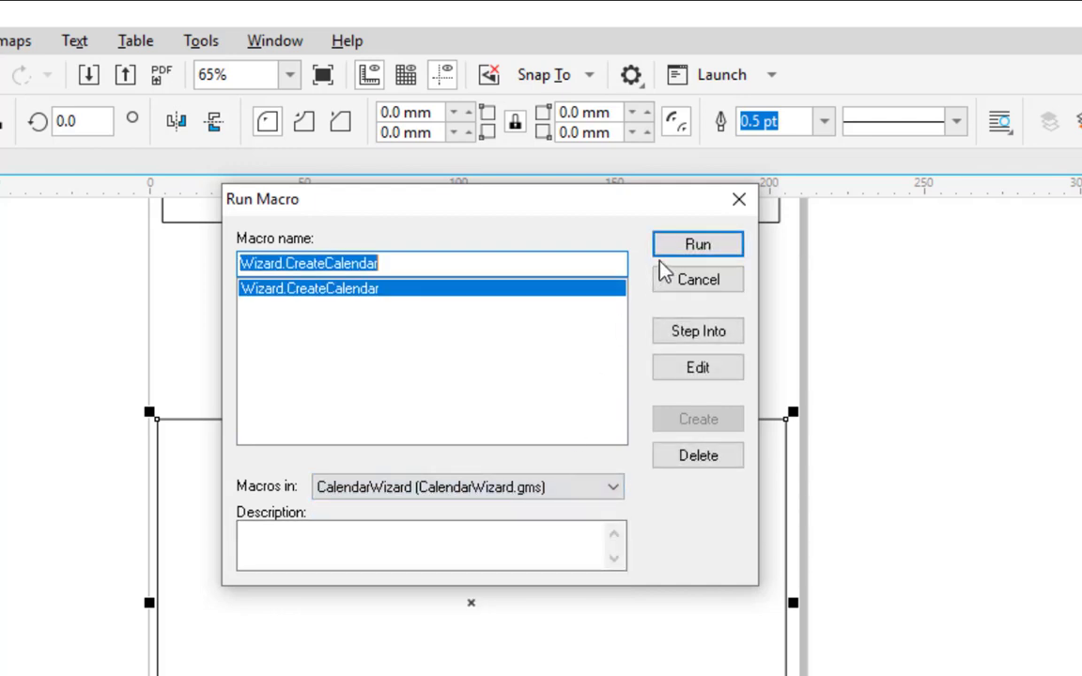
pyautogui.click(706, 245)
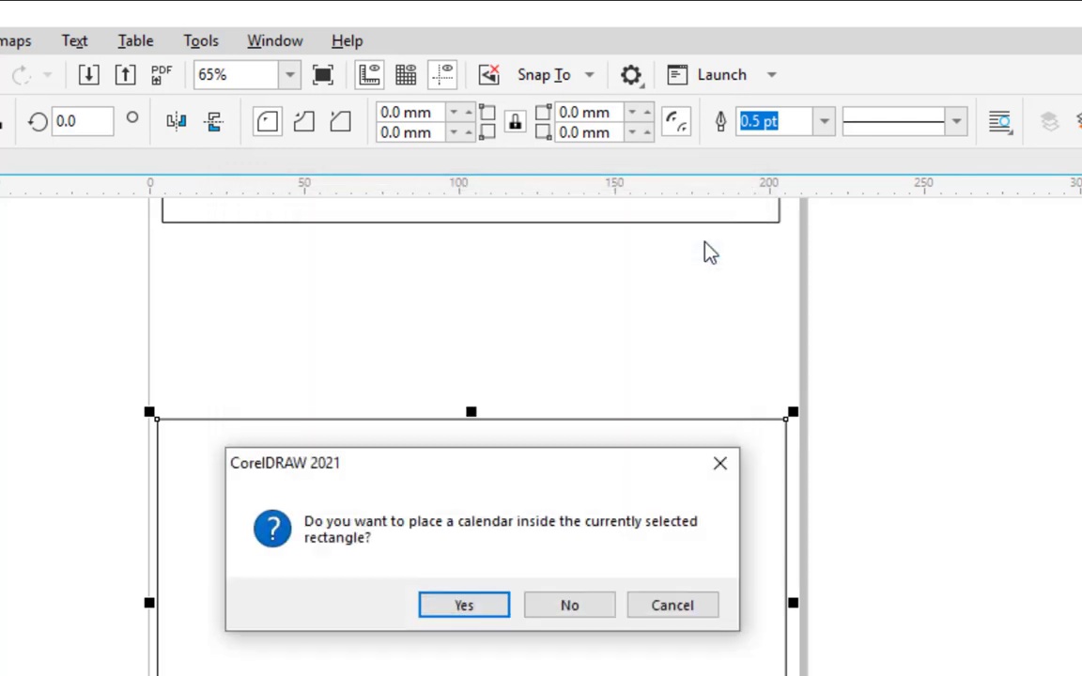
pyautogui.moveTo(567, 475); pyautogui.dragTo(550, 483)
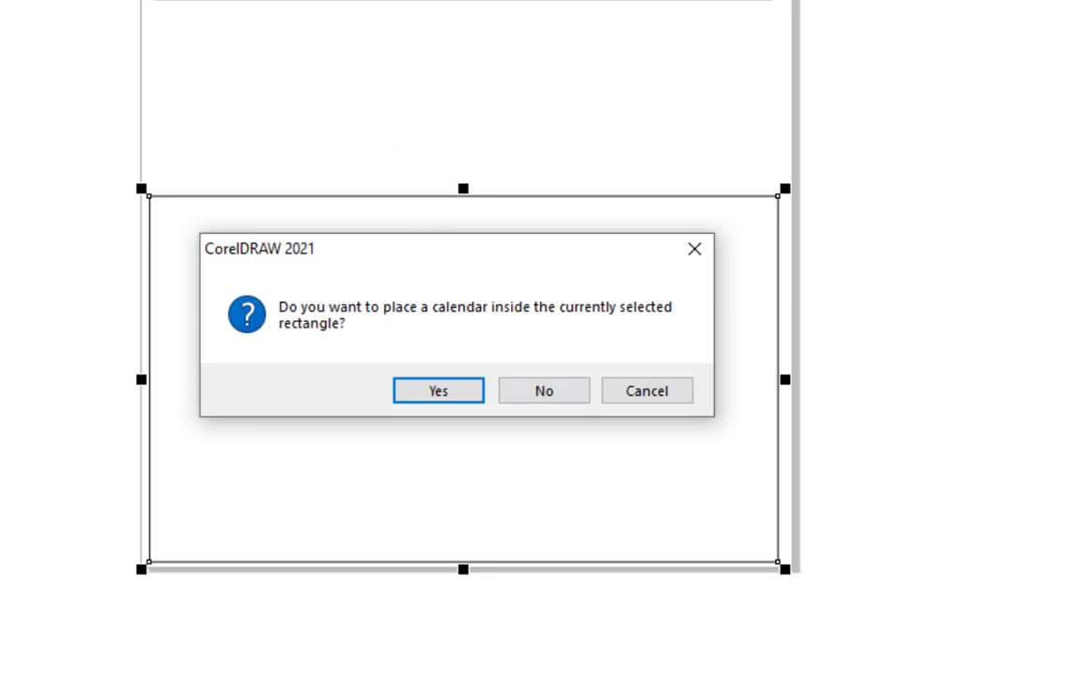
pyautogui.click(451, 397)
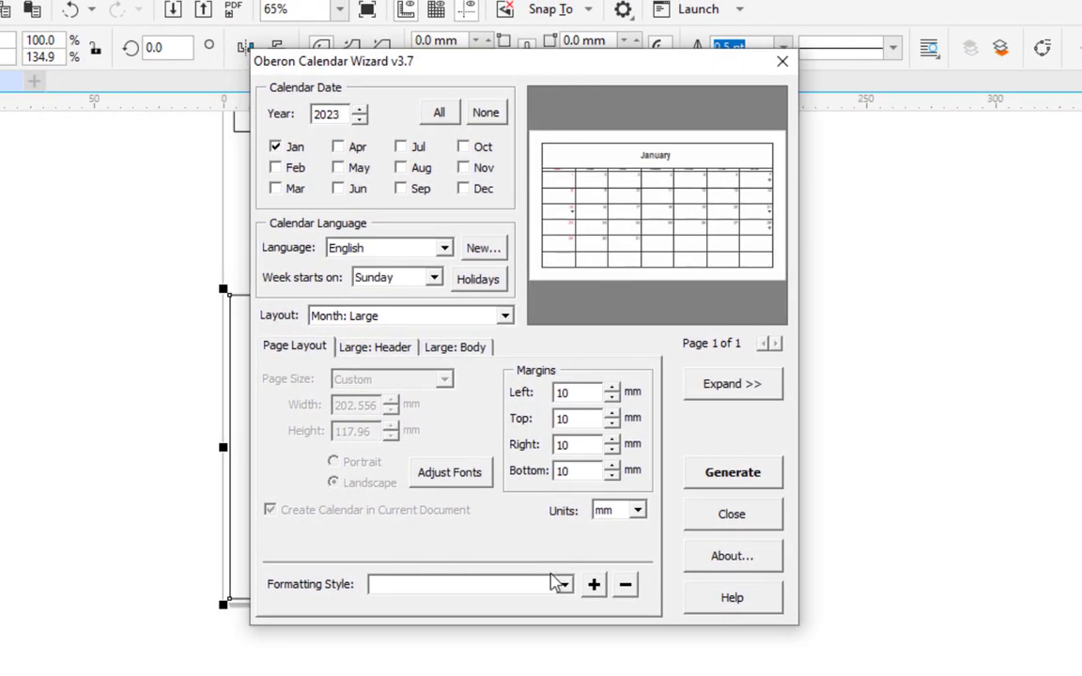
# Step: Set the calendar year to 2024, include all months and choose the layout Year: 12 Small [4x3]
pyautogui.click(360, 109)
pyautogui.click(449, 113)
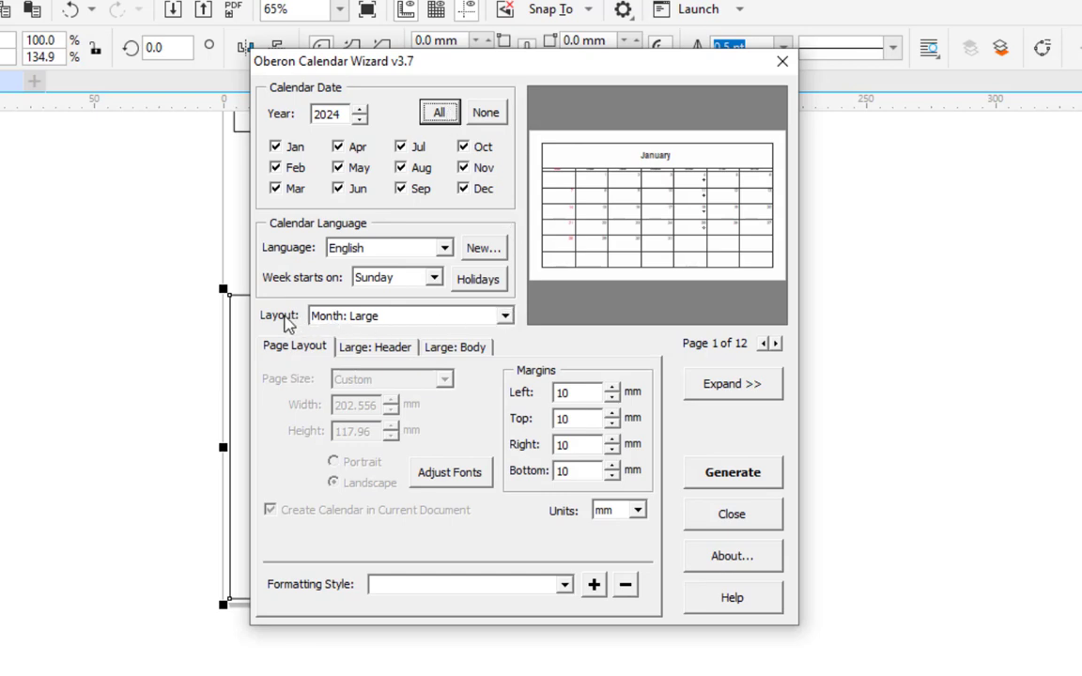
pyautogui.click(506, 316)
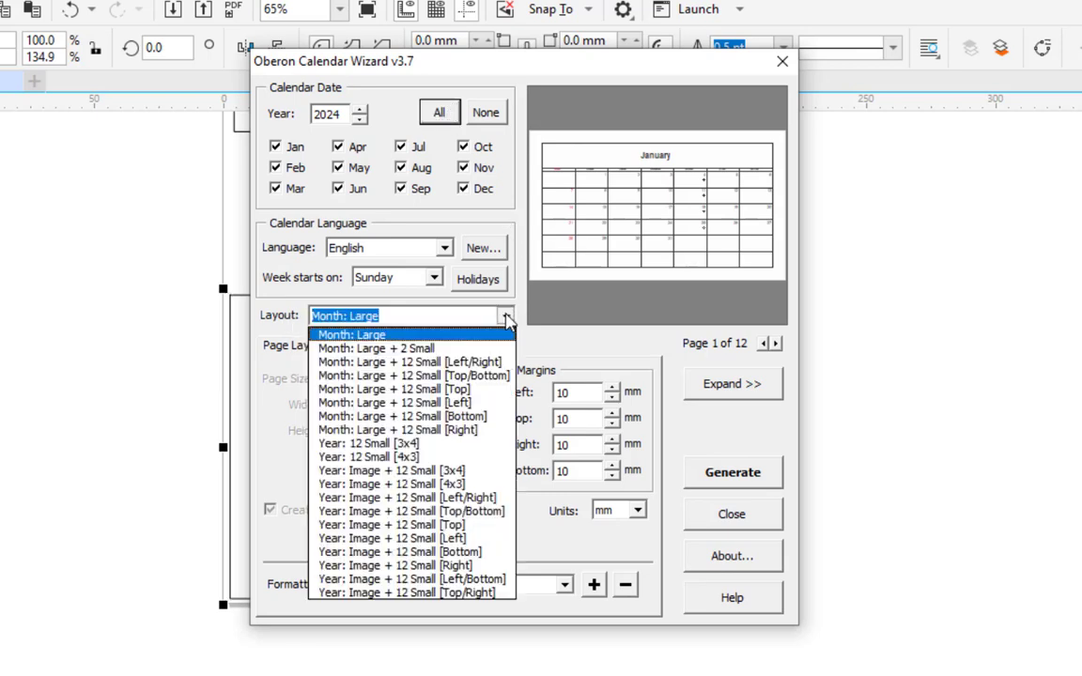
pyautogui.click(460, 458)
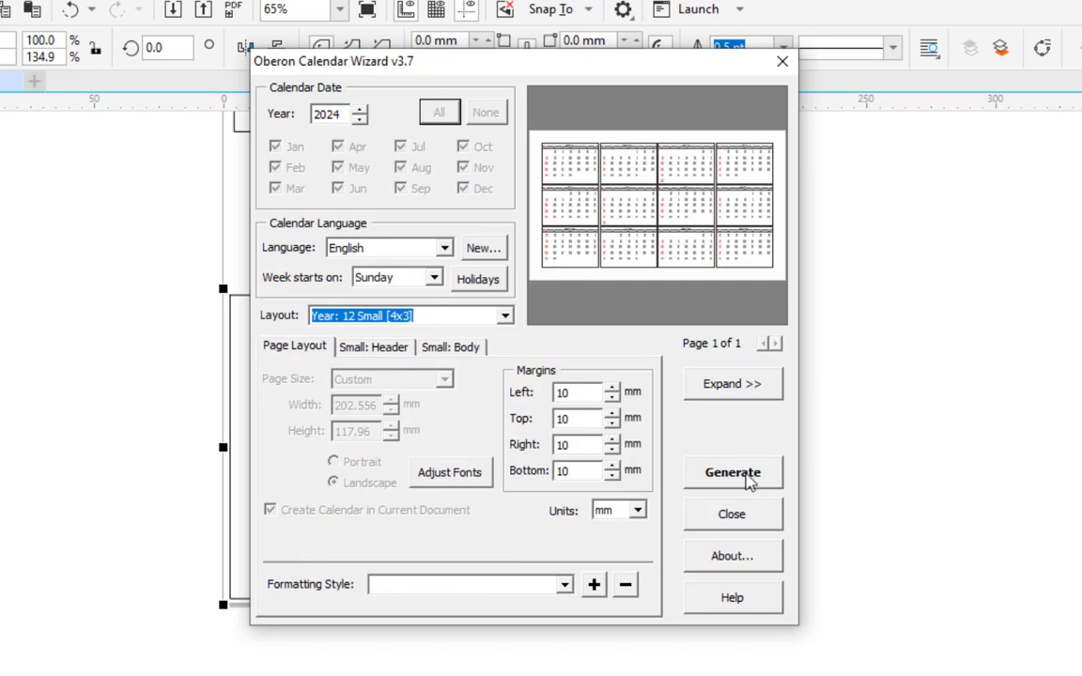
# Step: Expand the wizard's calendar preview and adjust the calendar fonts automatically
pyautogui.click(751, 392)
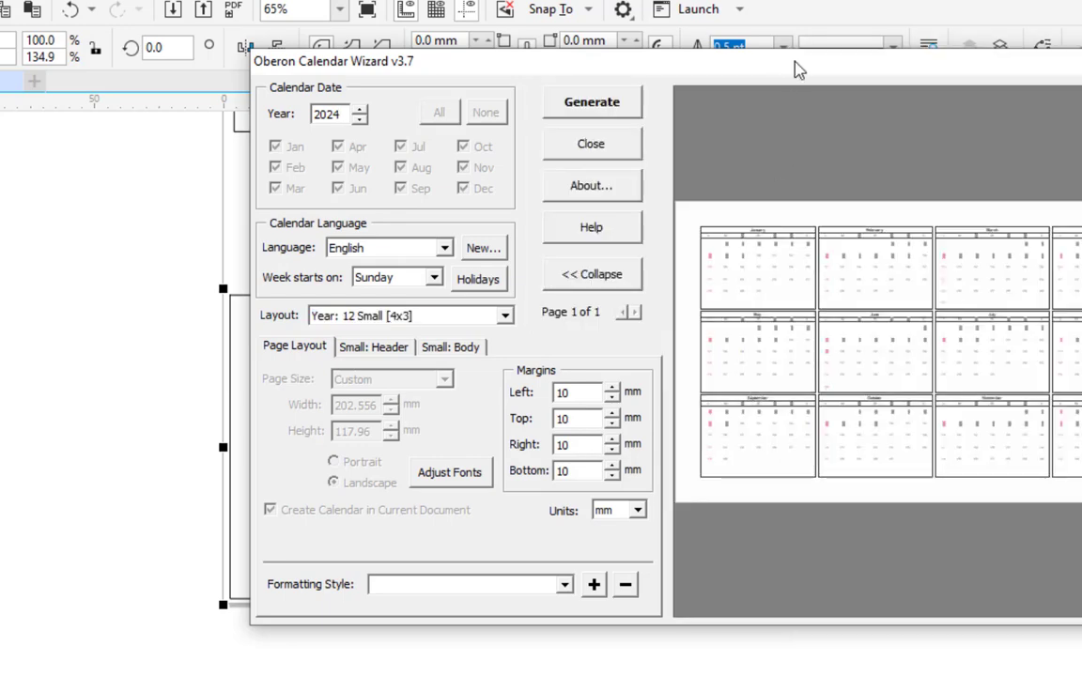
pyautogui.moveTo(795, 68)
pyautogui.mouseDown()
pyautogui.moveTo(764, 84)
pyautogui.moveTo(618, 98)
pyautogui.mouseUp()
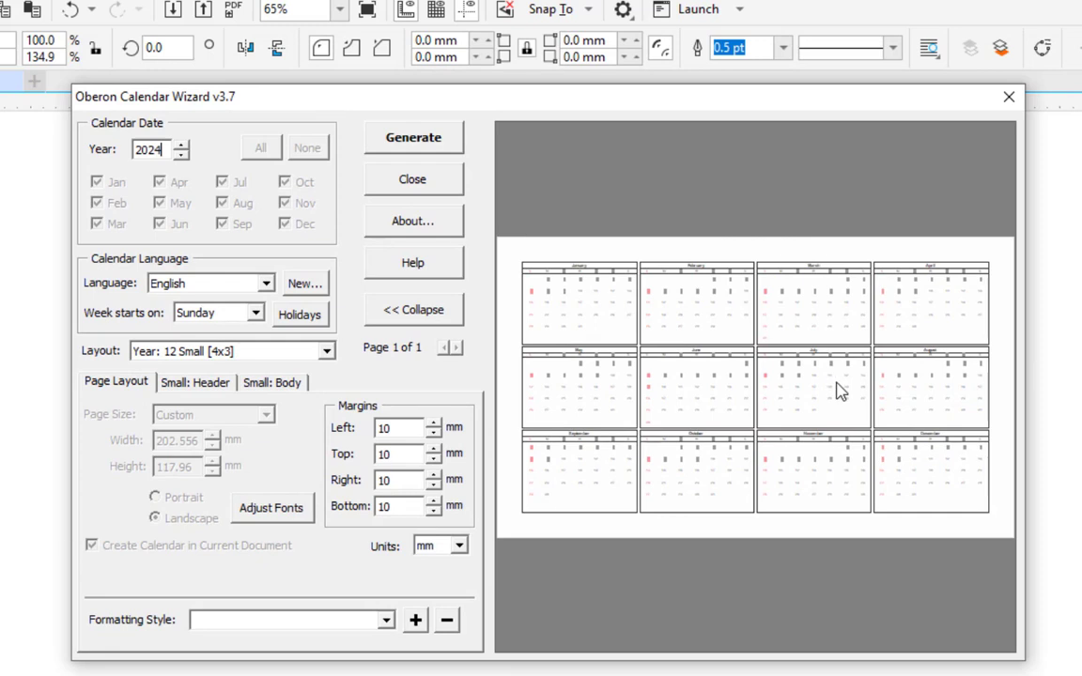
pyautogui.click(293, 522)
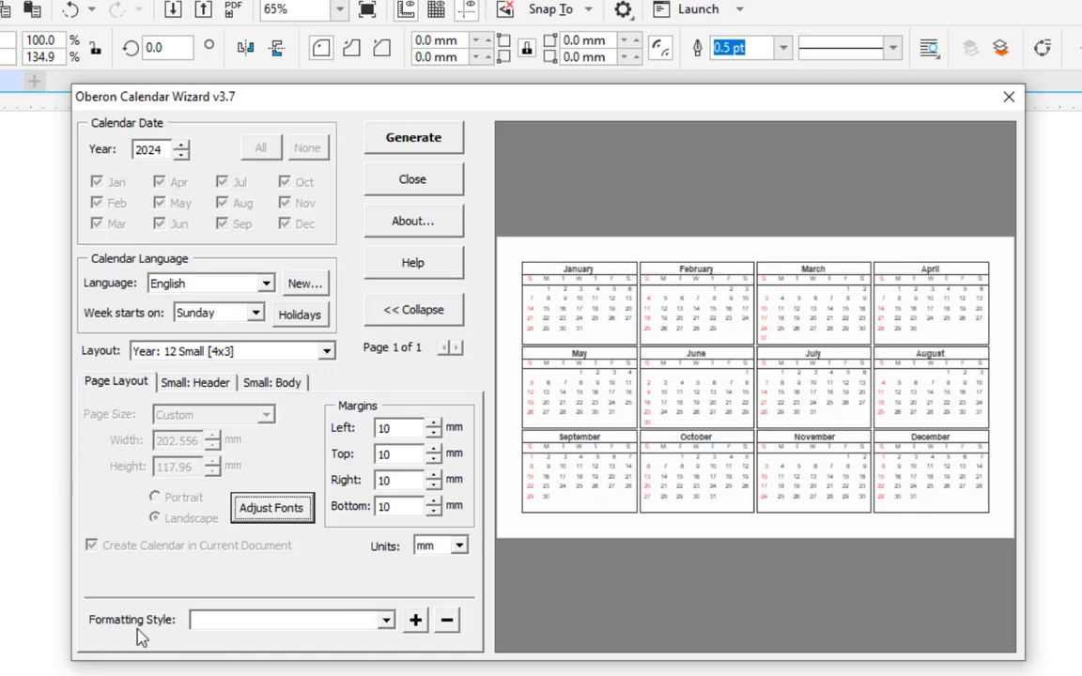
# Step: Try the formatting styles 4 BY 3 FORMAT and 4 BY 3 STYLE, DAYS BELOW, and view the latter's small-month header settings
pyautogui.click(386, 622)
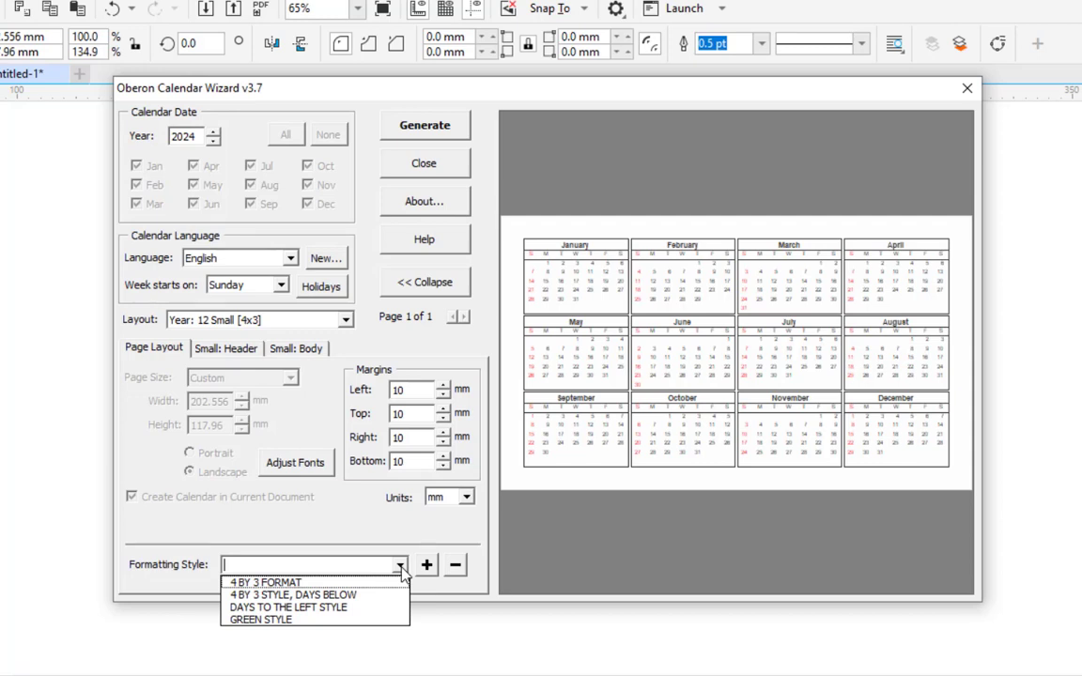
pyautogui.click(345, 583)
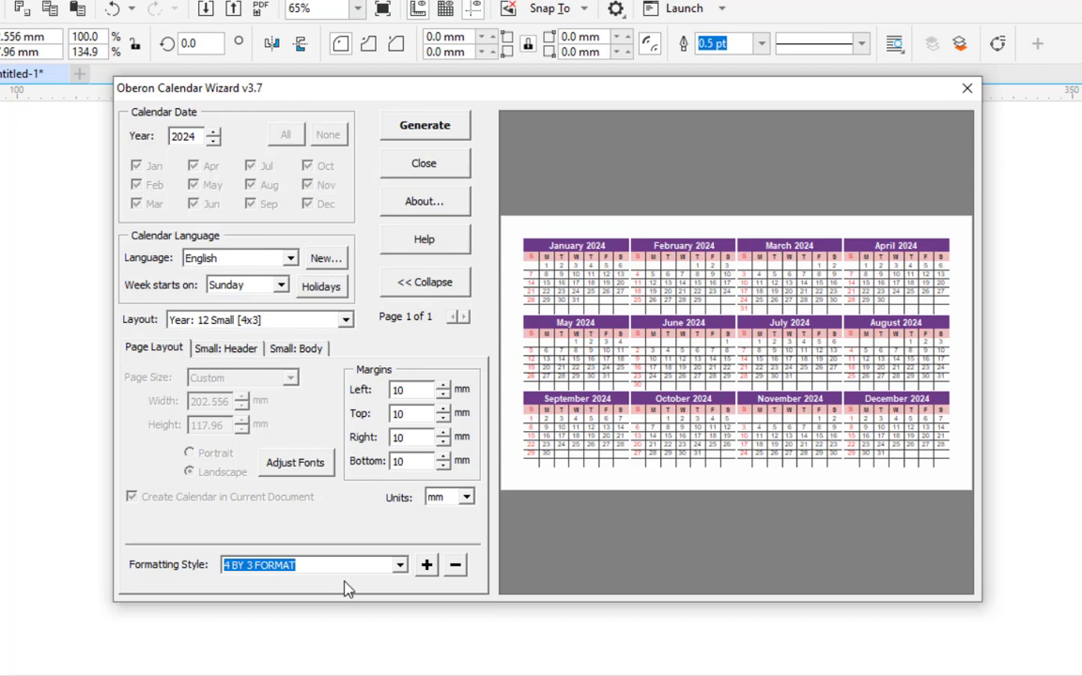
pyautogui.click(400, 566)
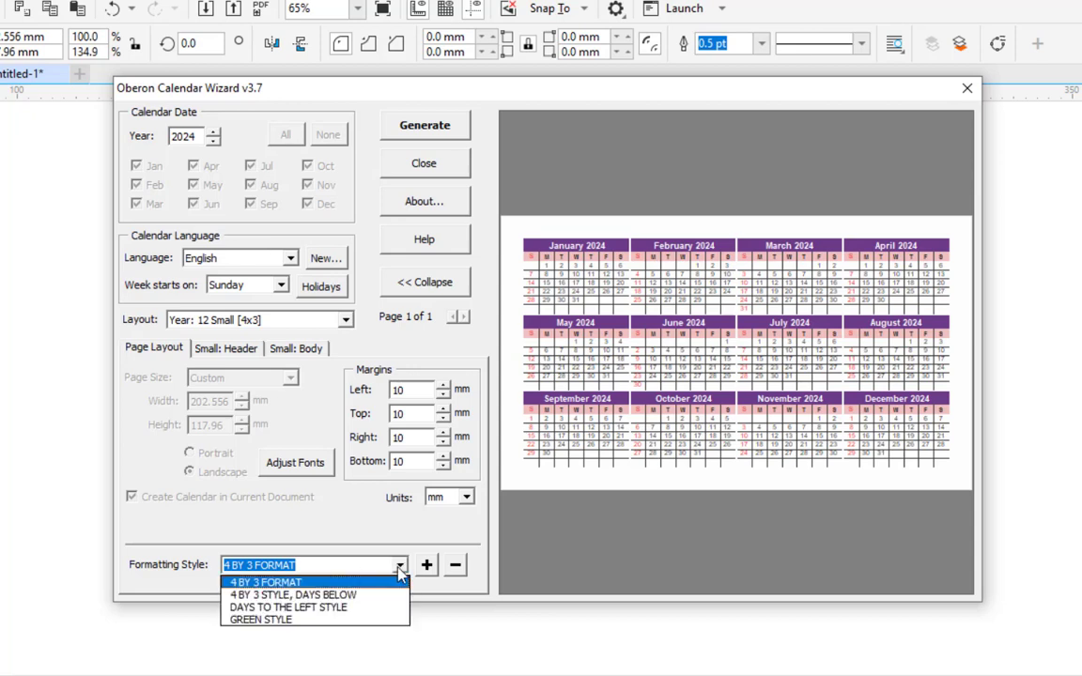
pyautogui.click(369, 596)
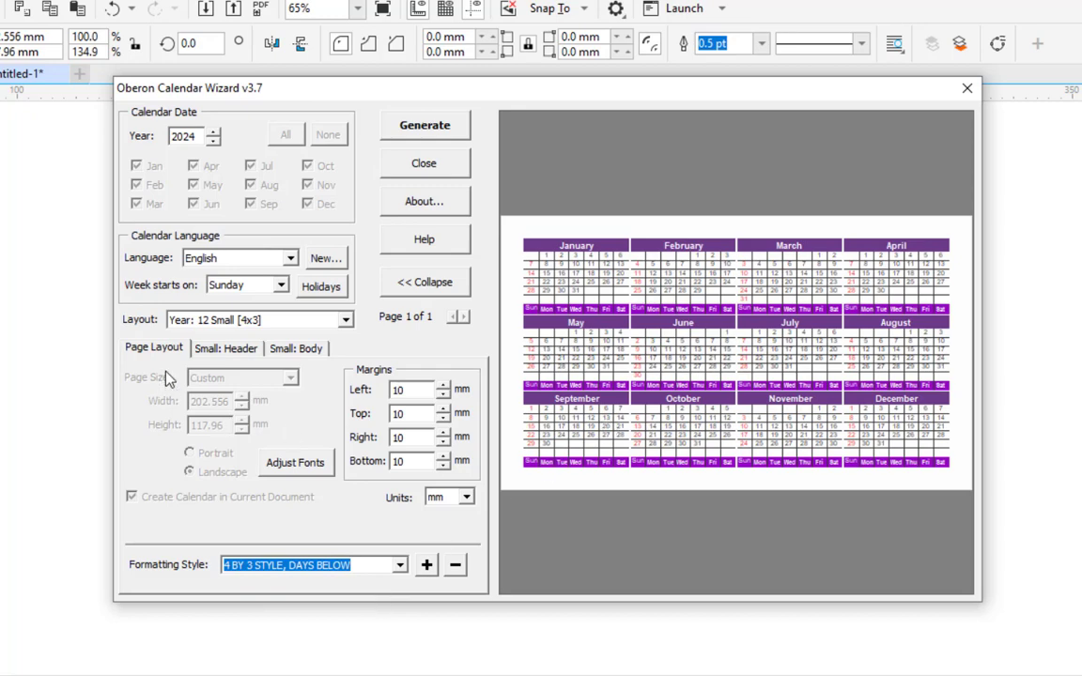
pyautogui.click(223, 351)
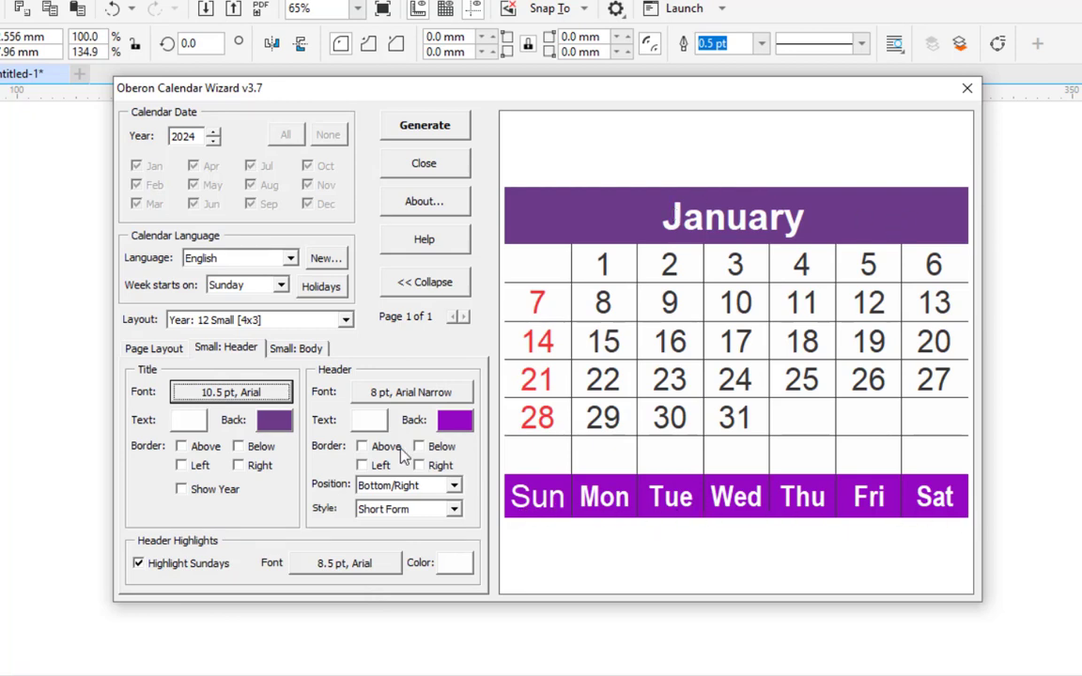
pyautogui.click(155, 350)
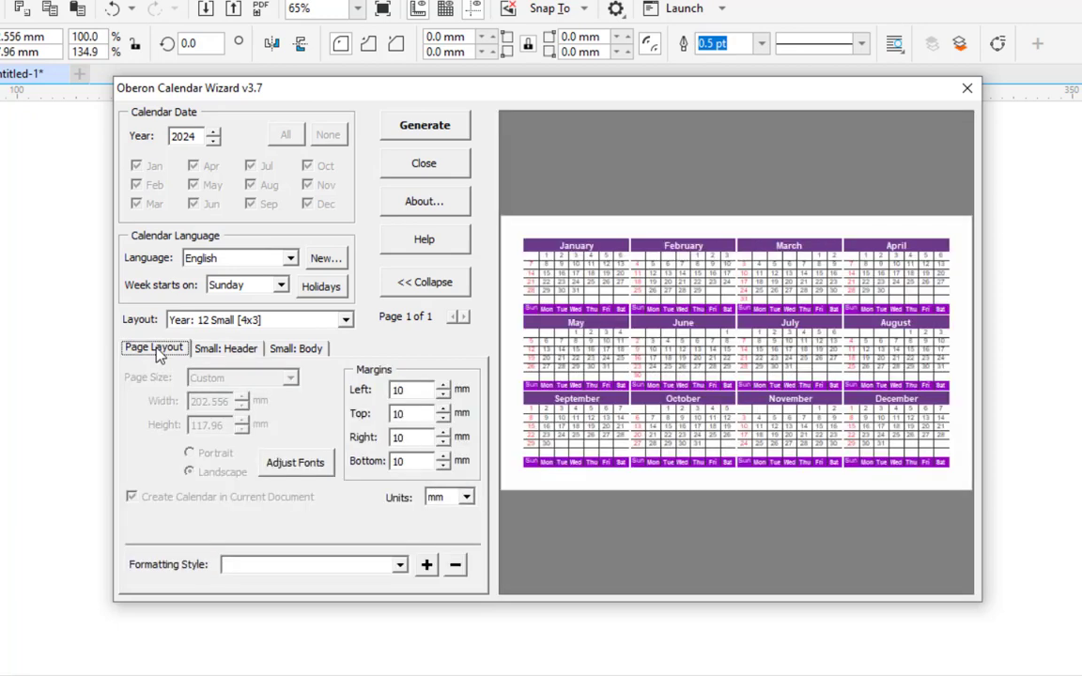
# Step: Apply the saved formatting style GREEN STYLE to the calendar
pyautogui.click(401, 565)
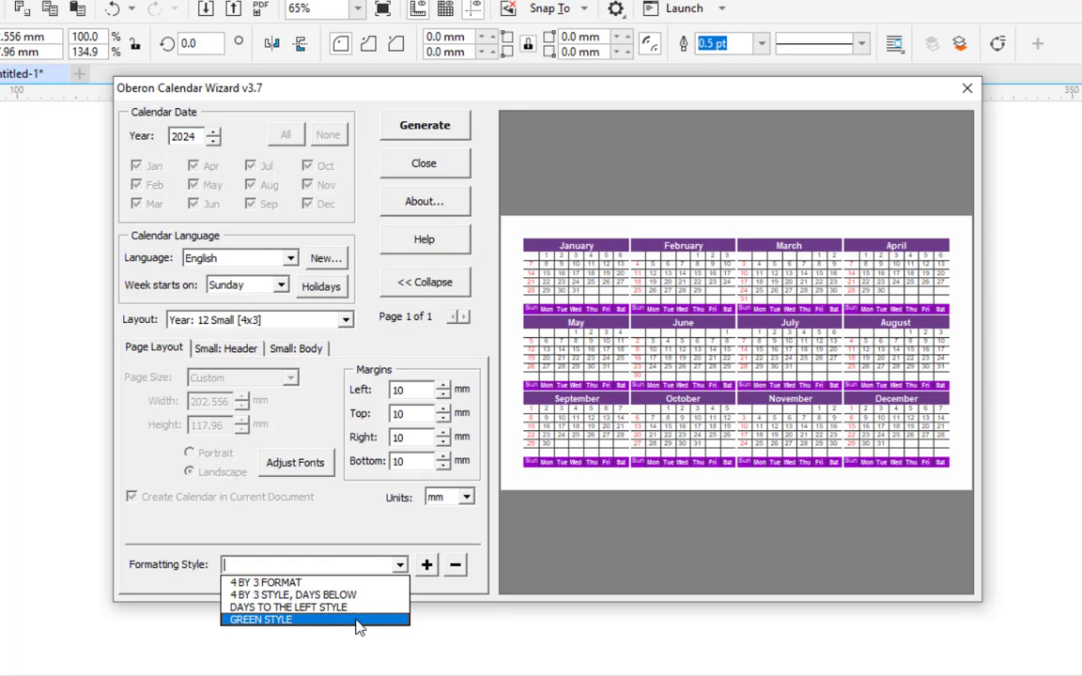
pyautogui.click(358, 621)
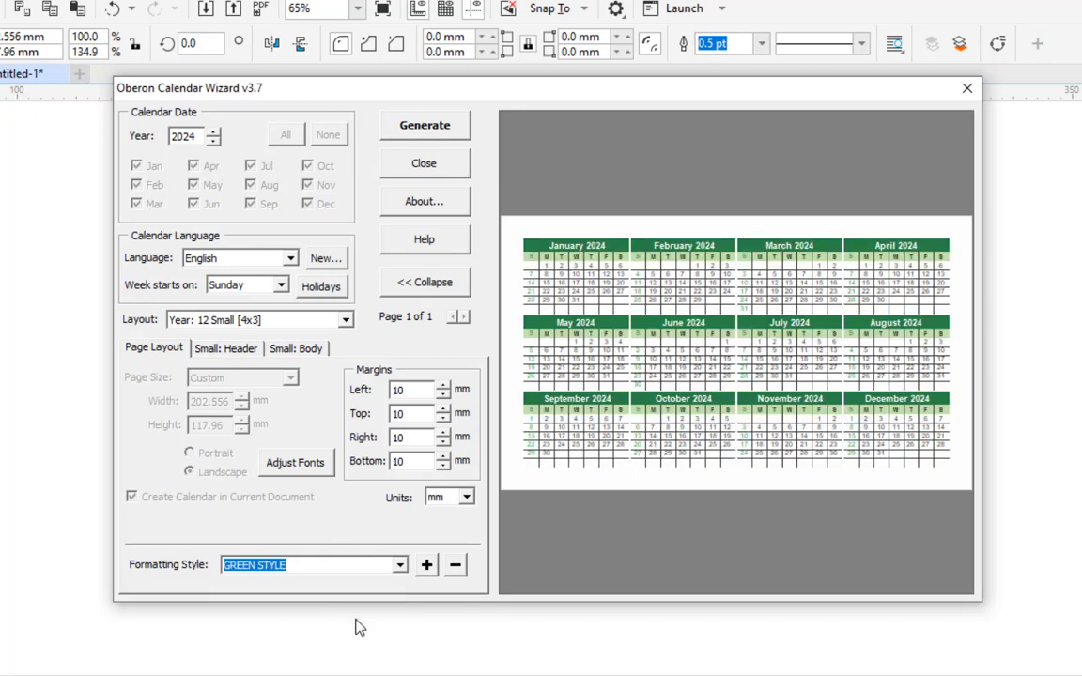
# Step: Review the small-month header settings, generate the GREEN STYLE 2024 calendar in the rectangle, and close the wizard
pyautogui.click(218, 349)
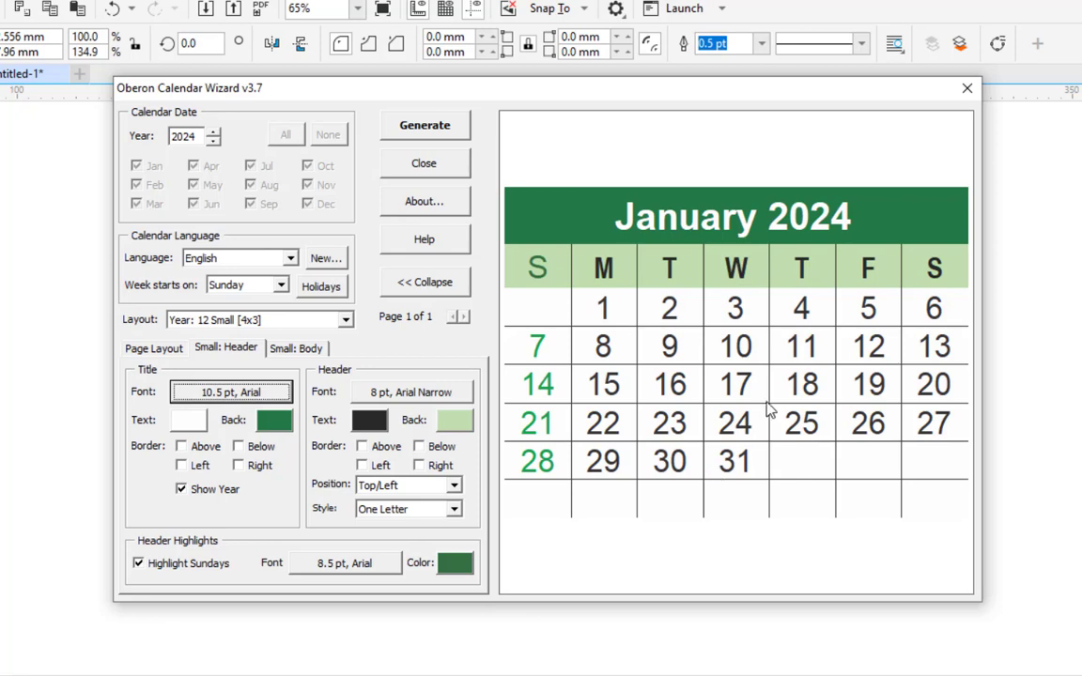
pyautogui.click(437, 131)
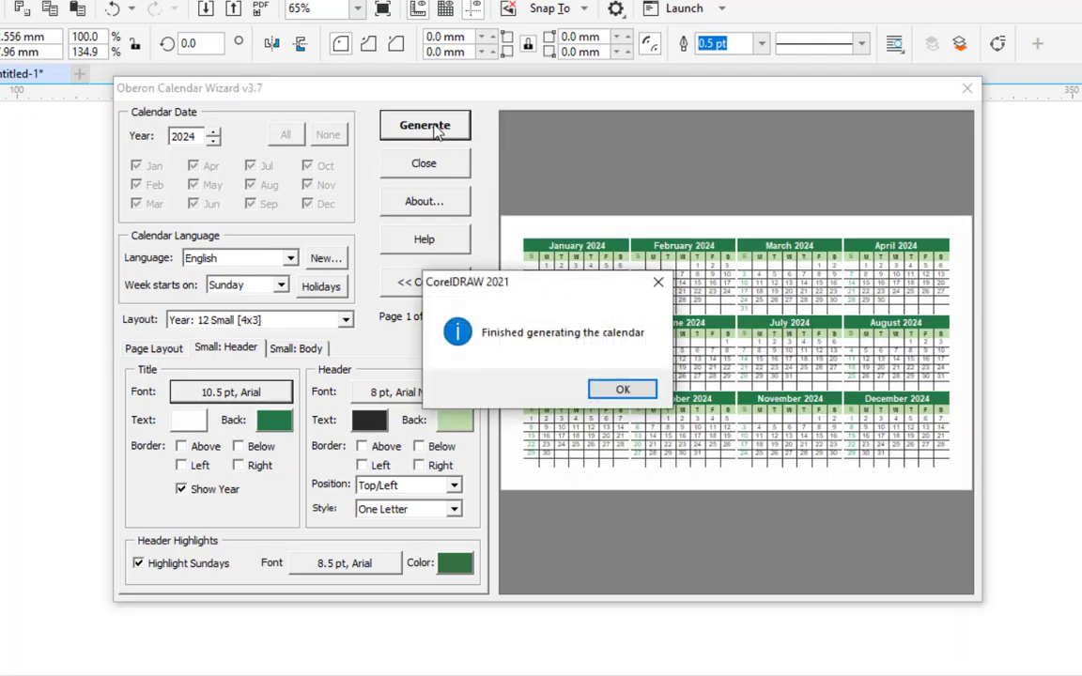
pyautogui.click(632, 395)
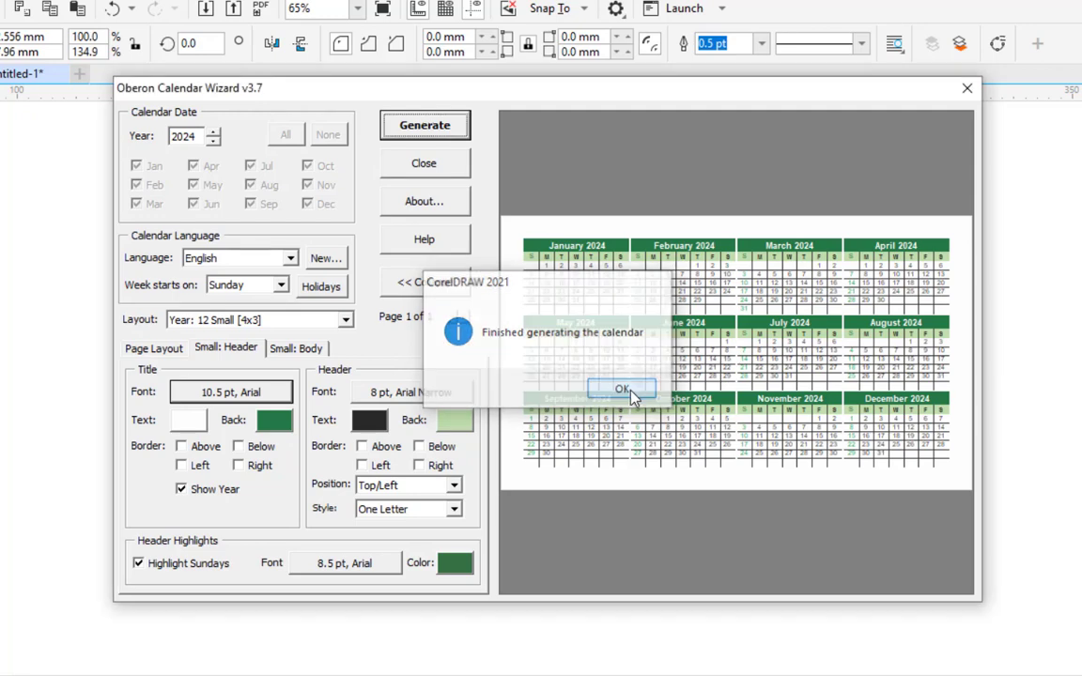
pyautogui.click(967, 89)
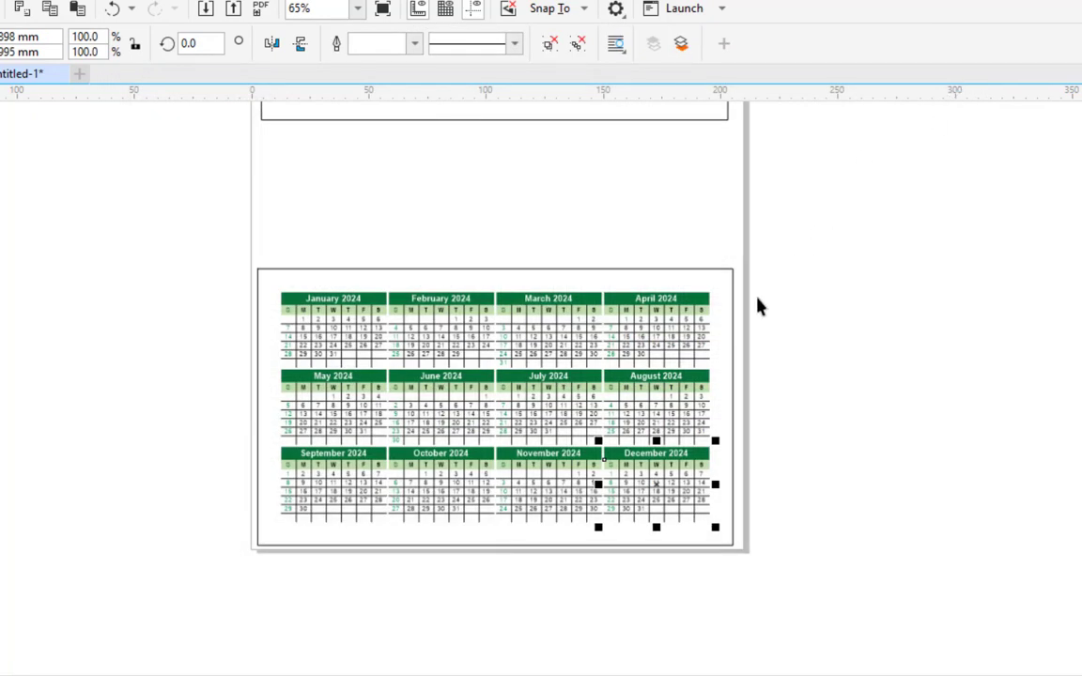
# Step: Inspect the generated calendar up close and run the macro from CalendarWizard (CalendarWizard.gms) again
pyautogui.press('z')
pyautogui.moveTo(273, 280); pyautogui.dragTo(729, 538)
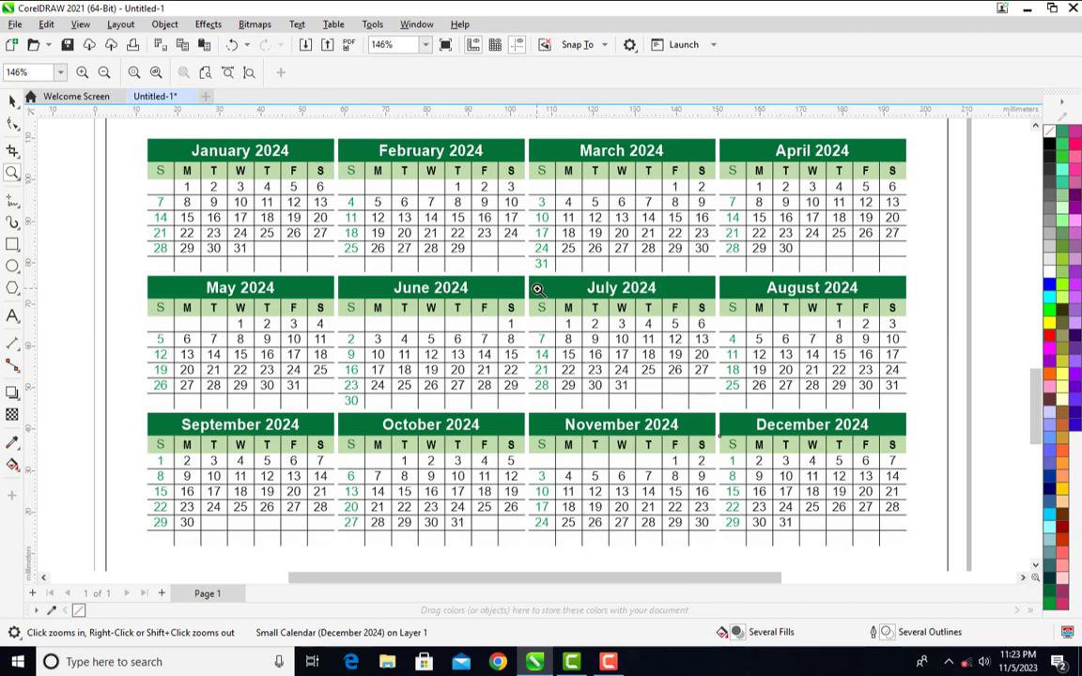
pyautogui.press('space')
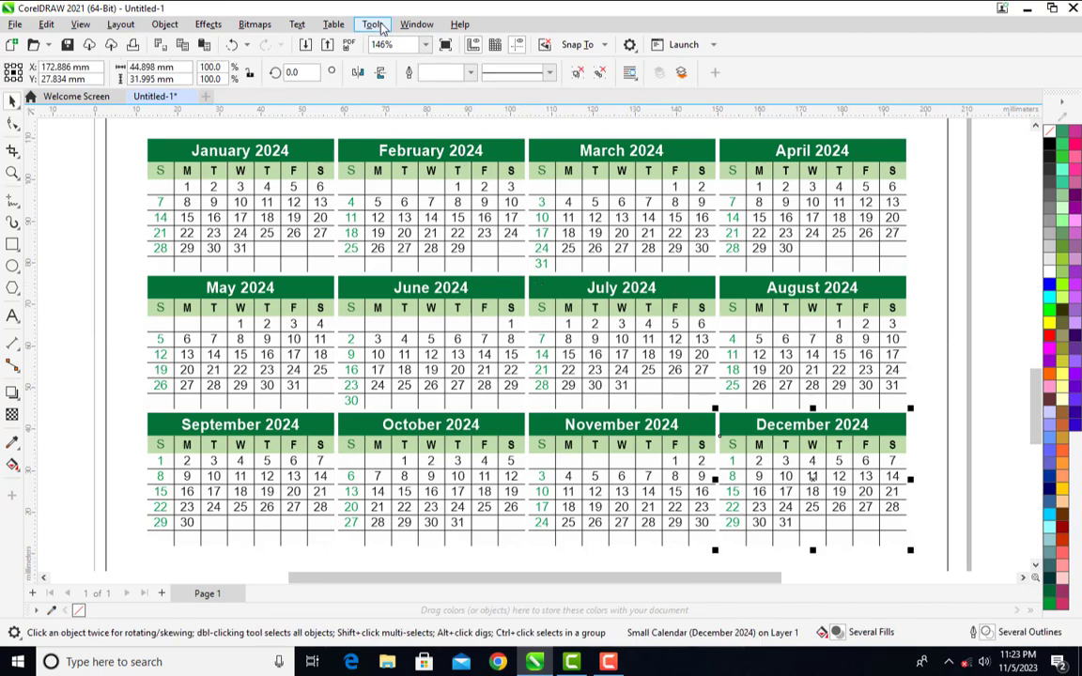
pyautogui.click(373, 25)
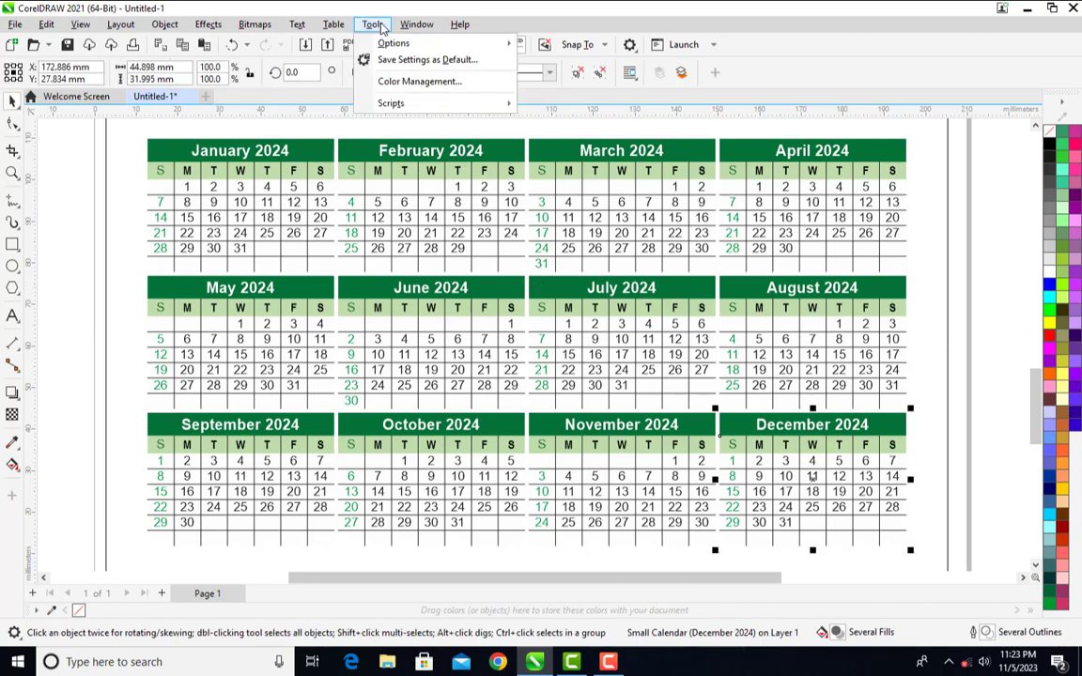
pyautogui.moveTo(507, 106)
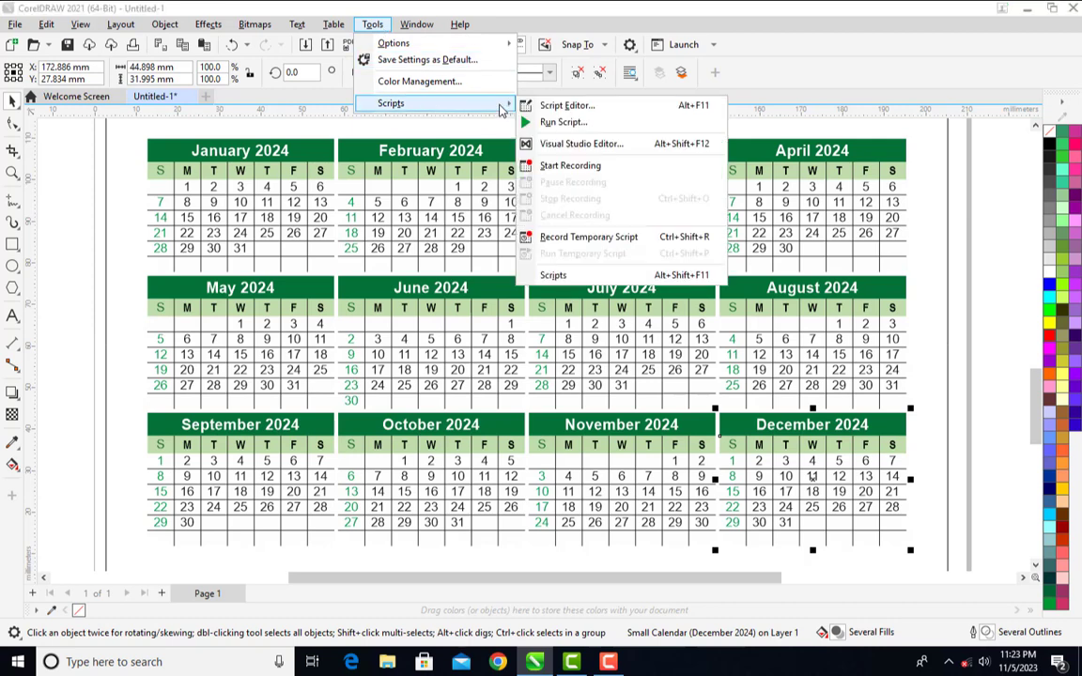
pyautogui.click(555, 122)
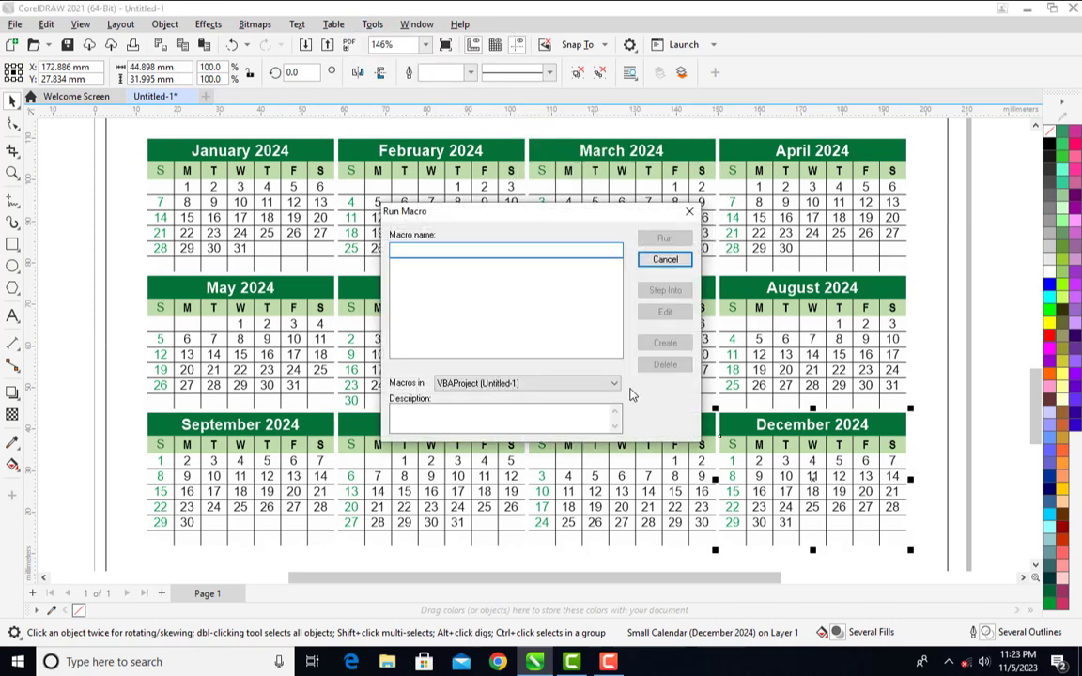
pyautogui.click(609, 382)
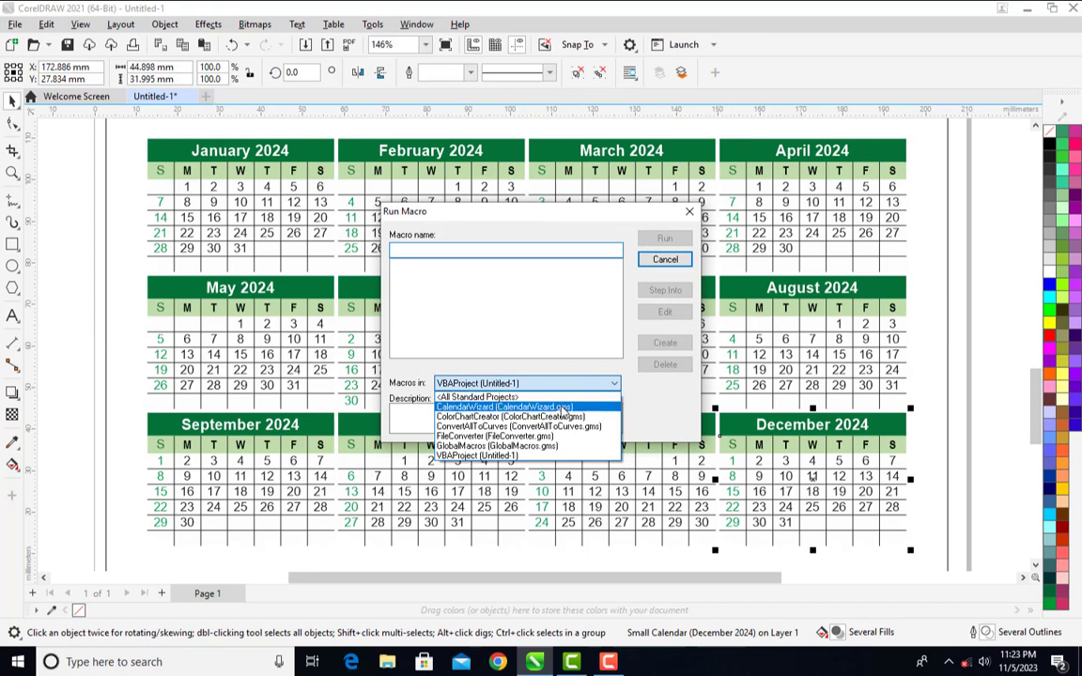
pyautogui.click(577, 394)
pyautogui.click(671, 240)
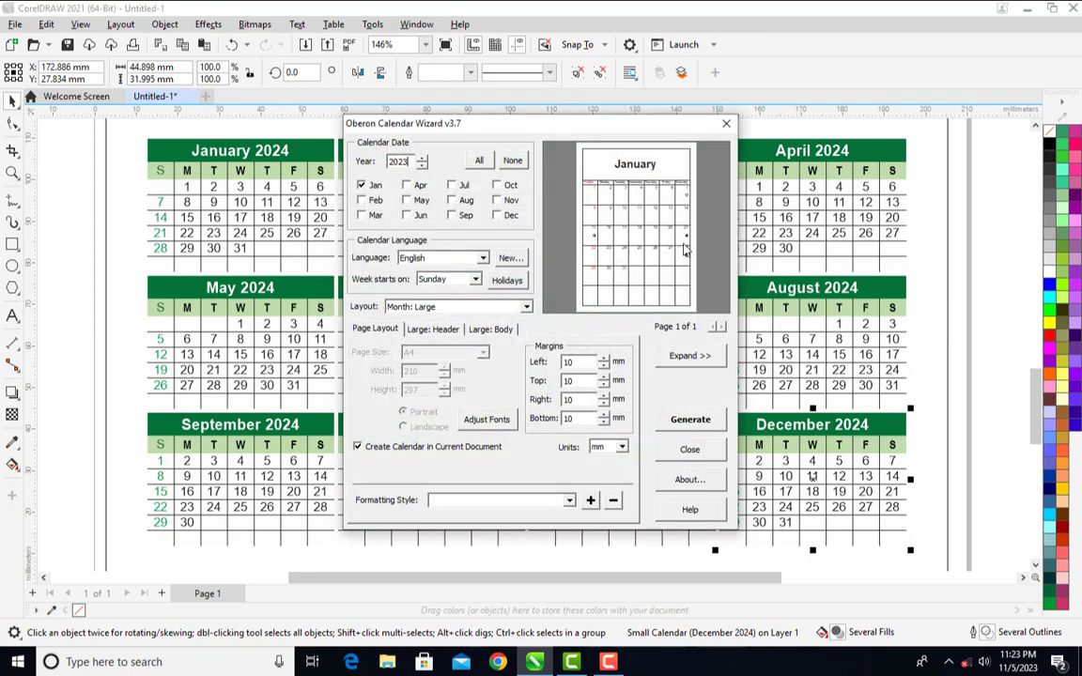
# Step: Delete the saved formatting style 4 BY 3 FORMAT from the Calendar Wizard
pyautogui.click(569, 501)
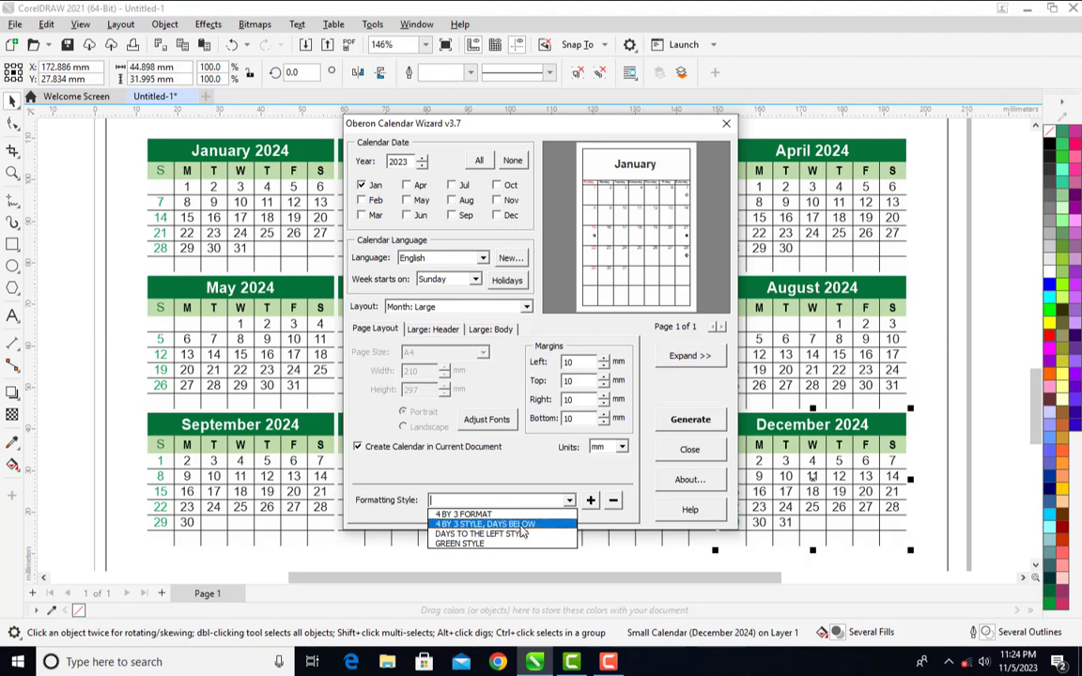
pyautogui.click(612, 501)
pyautogui.click(612, 501)
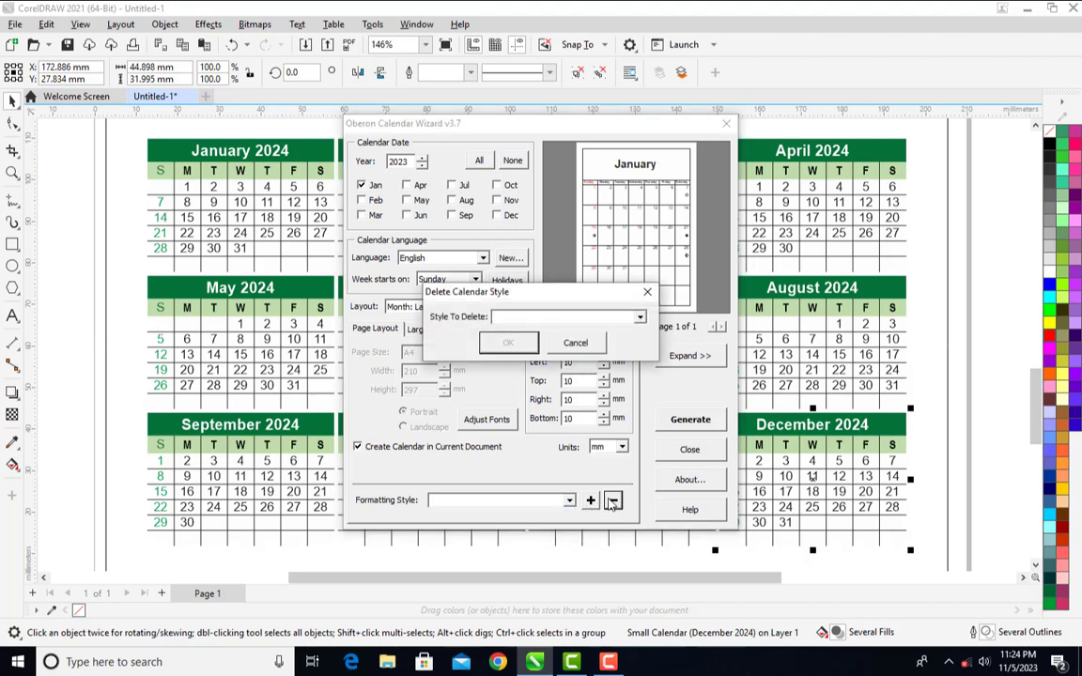
pyautogui.click(640, 316)
pyautogui.click(598, 331)
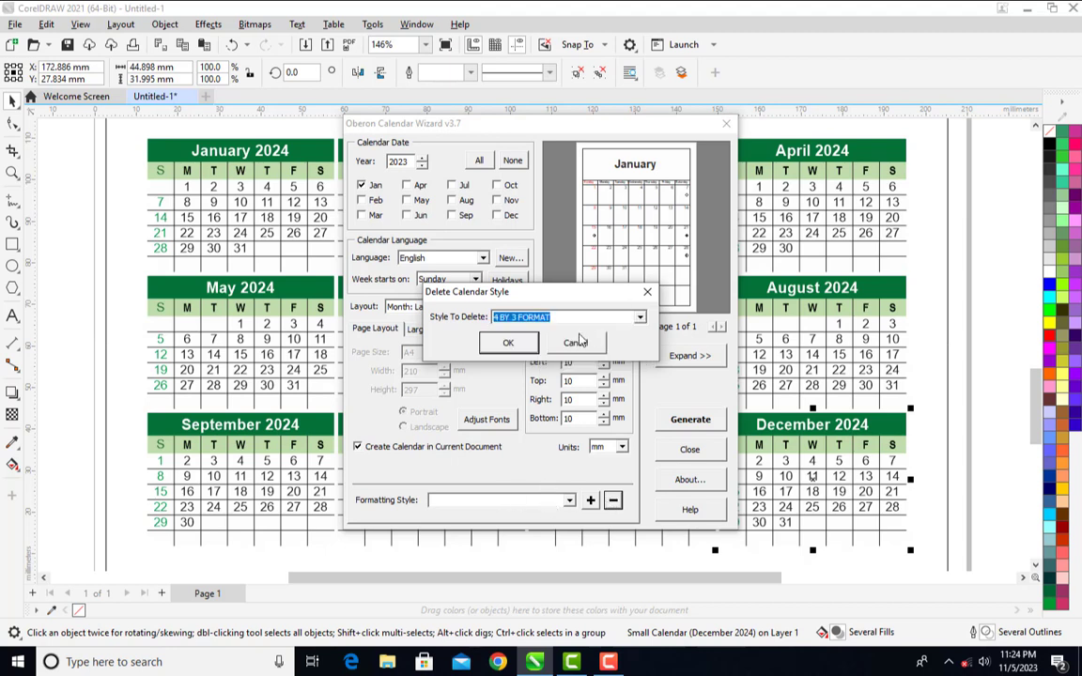
pyautogui.click(510, 349)
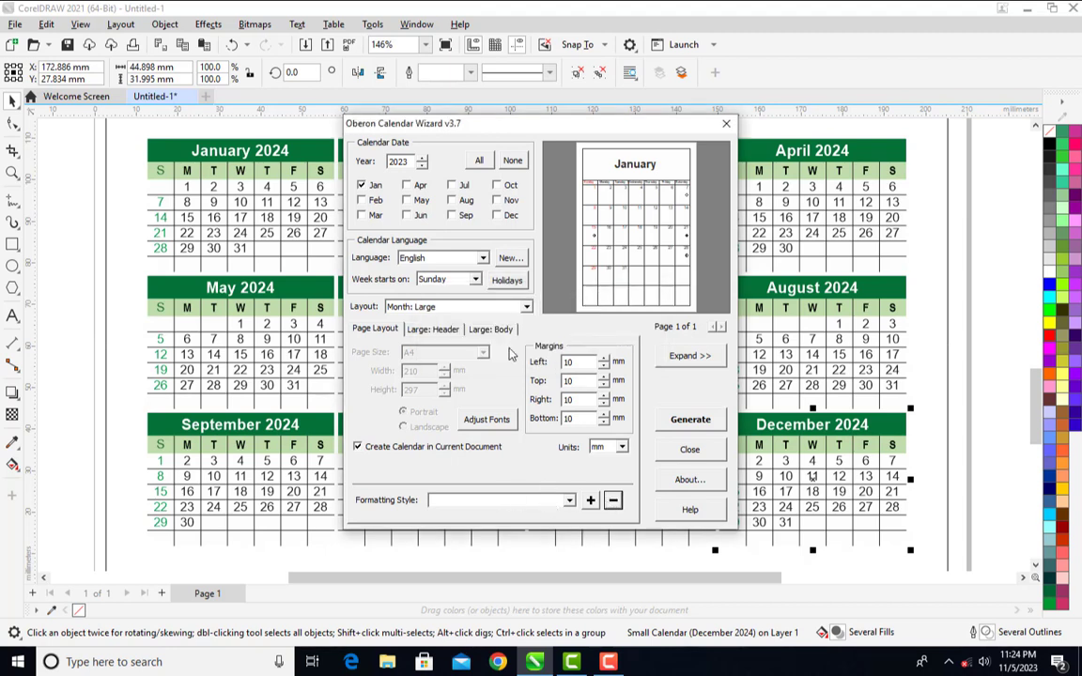
# Step: Delete the saved formatting styles 4 BY 3 STYLE, DAYS BELOW and DAYS TO THE LEFT STYLE
pyautogui.click(613, 500)
pyautogui.click(640, 316)
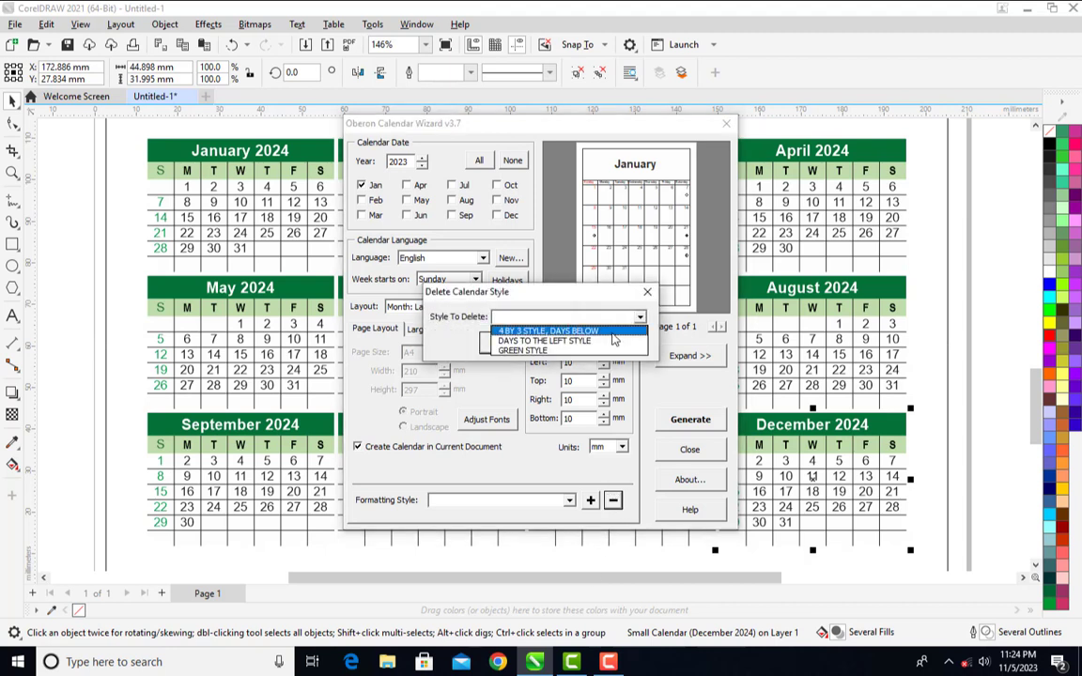
pyautogui.click(606, 332)
pyautogui.click(510, 342)
pyautogui.click(612, 500)
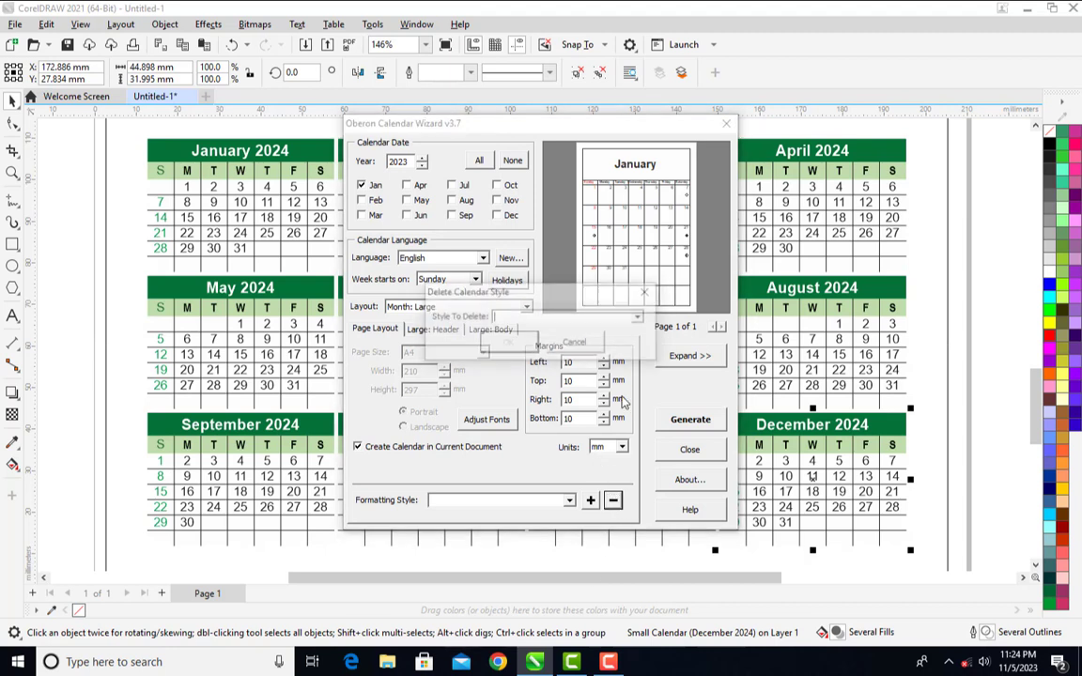
pyautogui.click(639, 315)
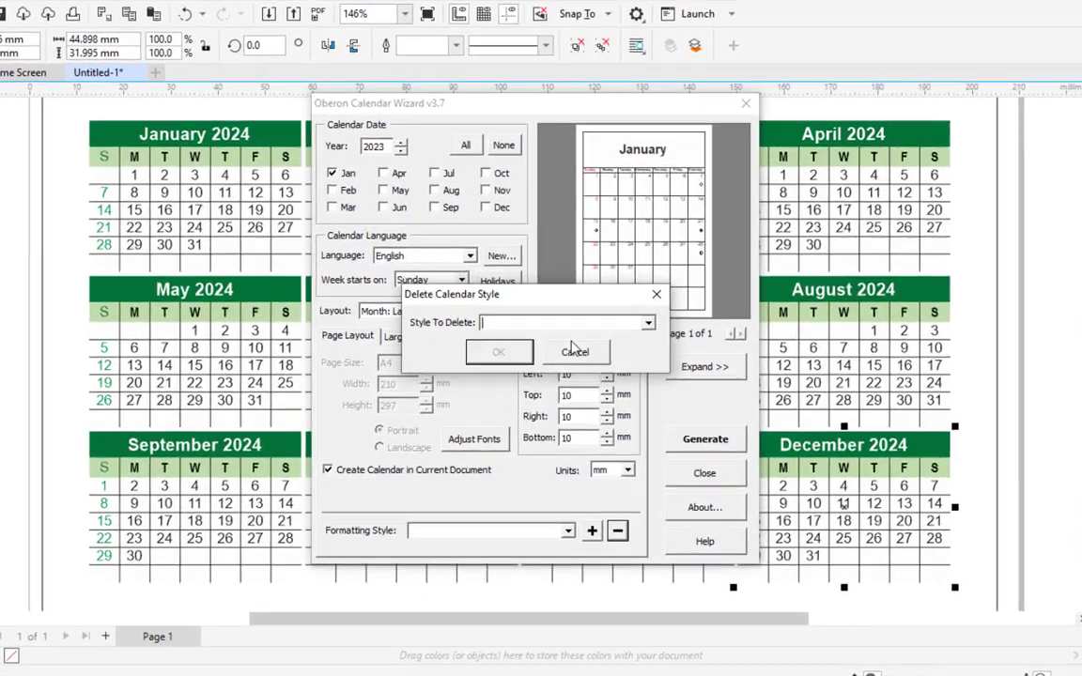
pyautogui.click(571, 348)
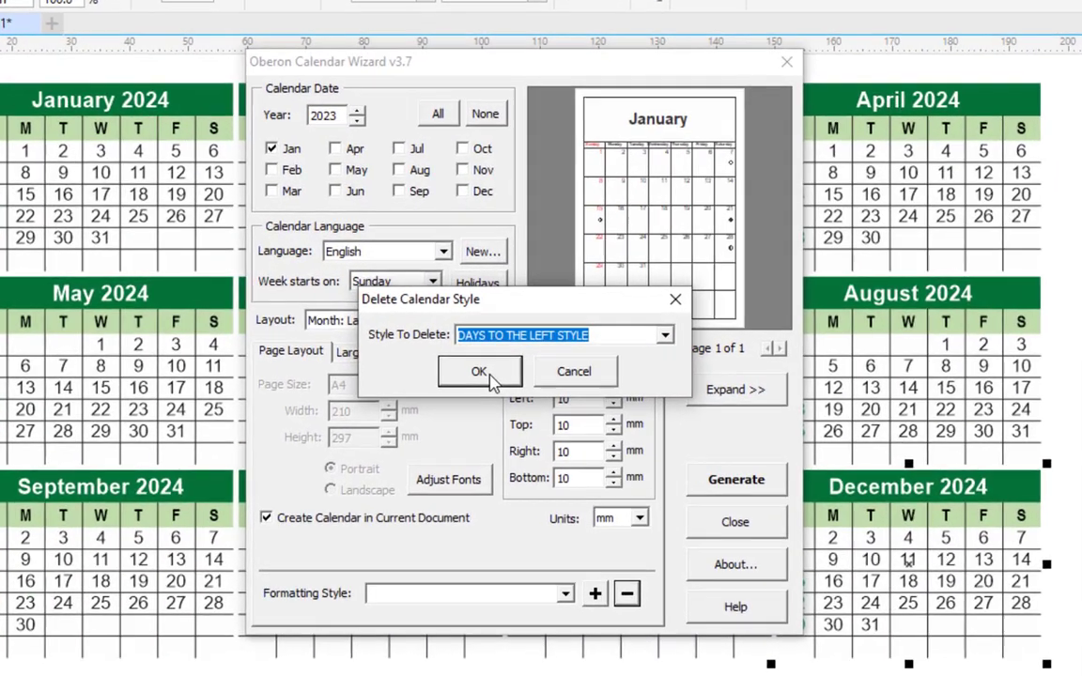
pyautogui.click(508, 356)
# Step: Delete the saved formatting style GREEN STYLE and check the list of remaining formatting styles
pyautogui.click(621, 531)
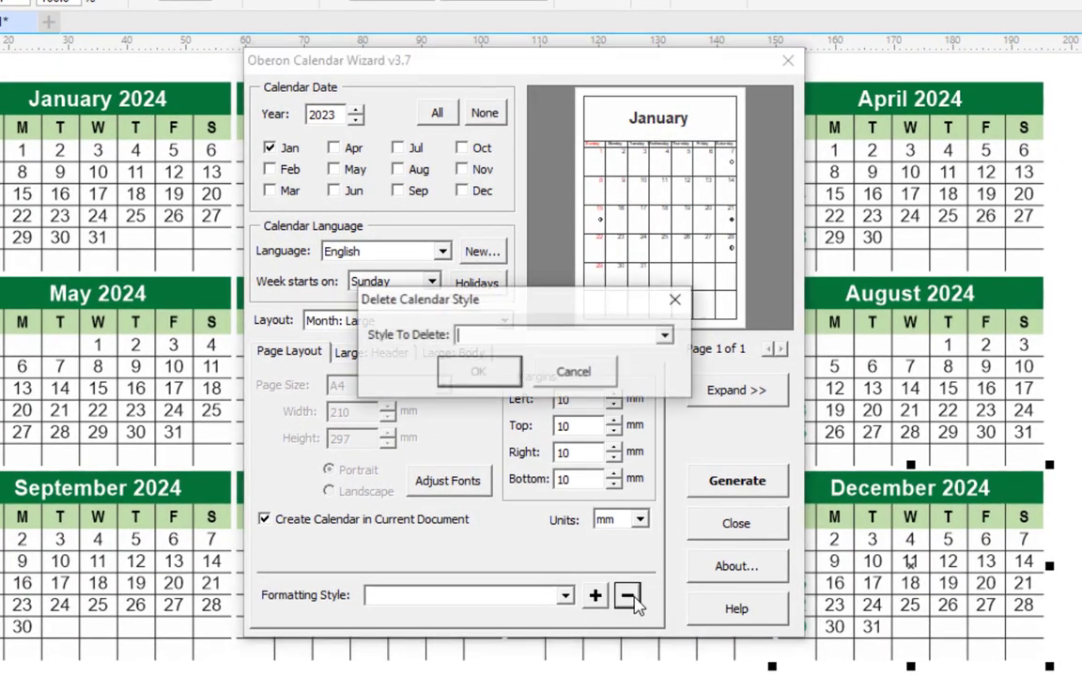
pyautogui.click(665, 335)
pyautogui.click(526, 350)
pyautogui.click(478, 372)
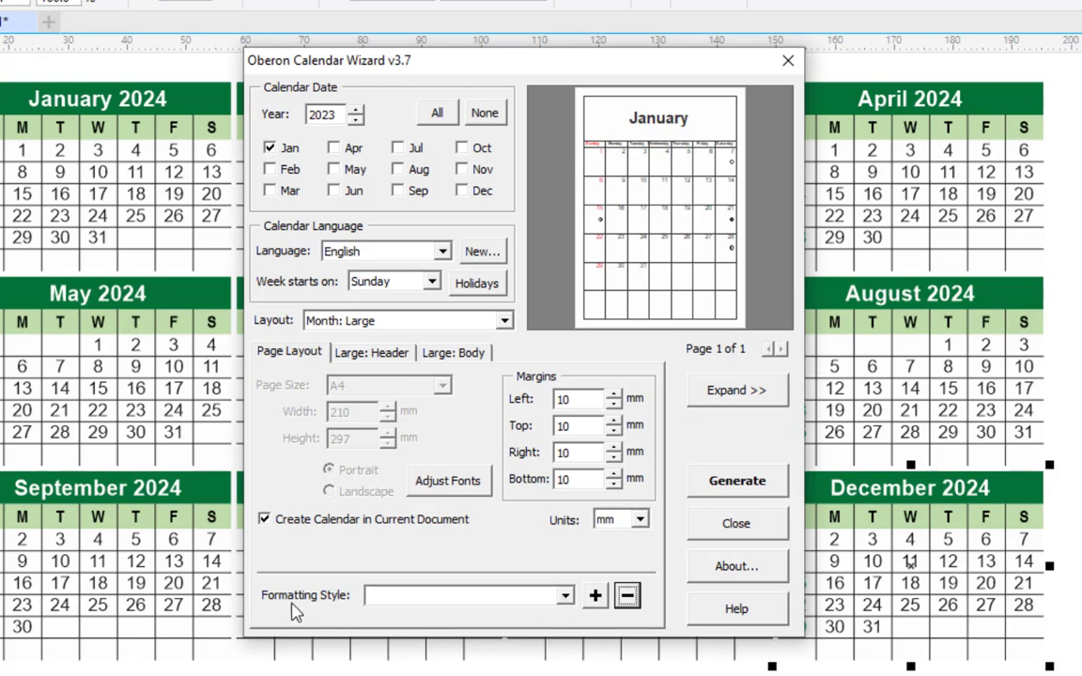
pyautogui.click(565, 596)
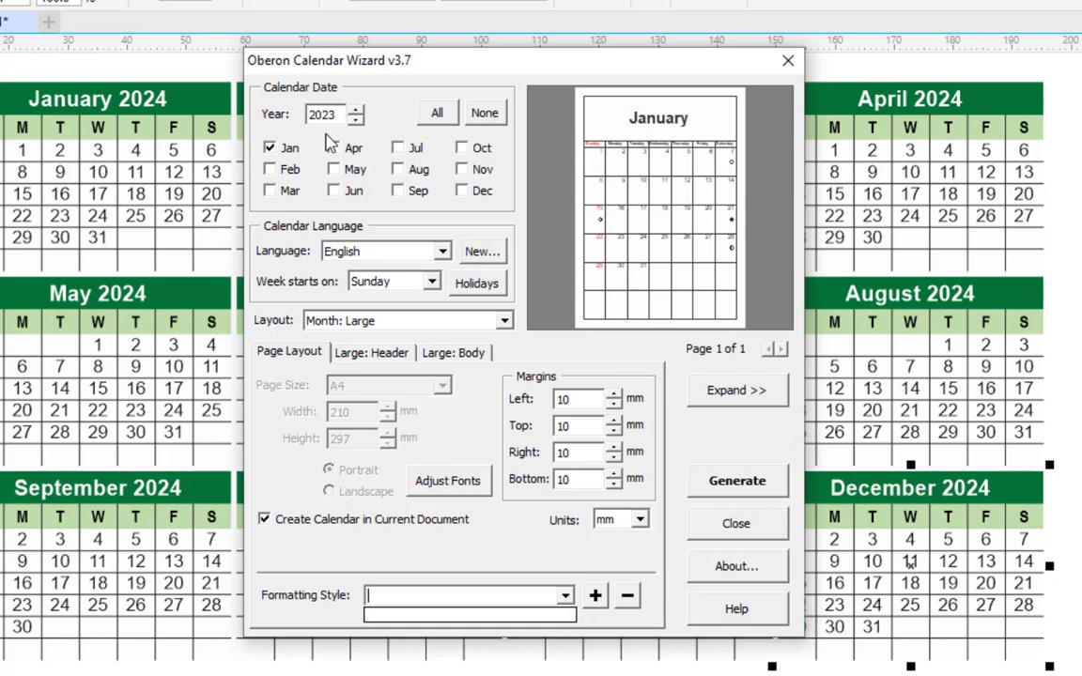
# Step: Set the calendar year to 2024 with all months included and expand the wizard's preview
pyautogui.click(356, 109)
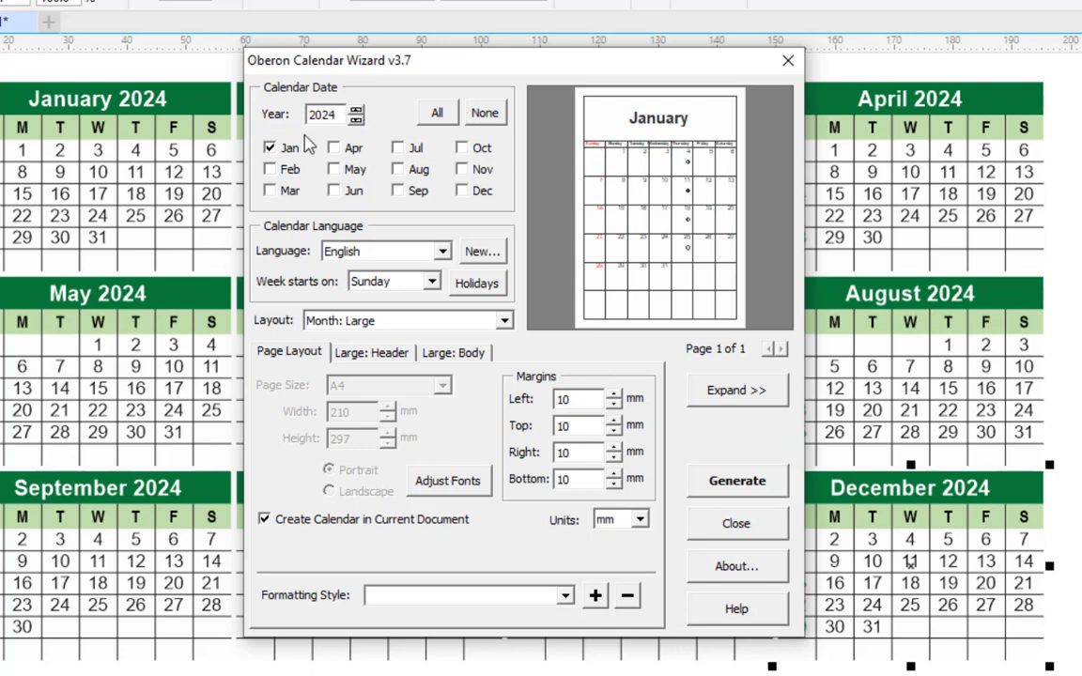
pyautogui.click(440, 113)
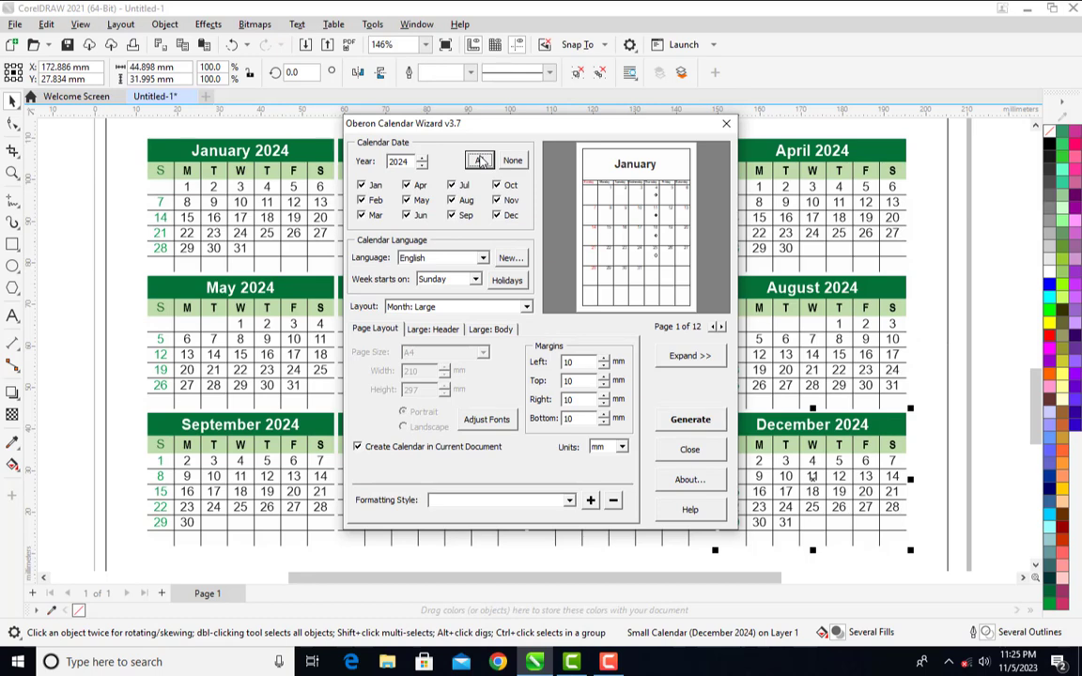
pyautogui.click(695, 362)
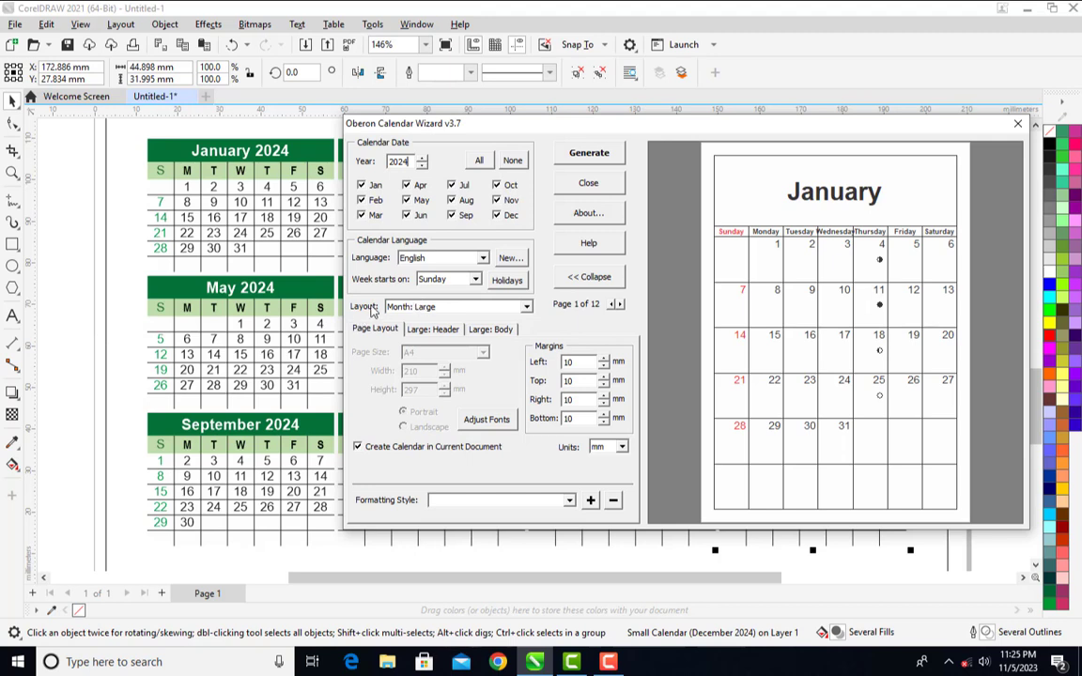
# Step: Try Dutch and Italian as the calendar language, and set the language back to English
pyautogui.click(484, 259)
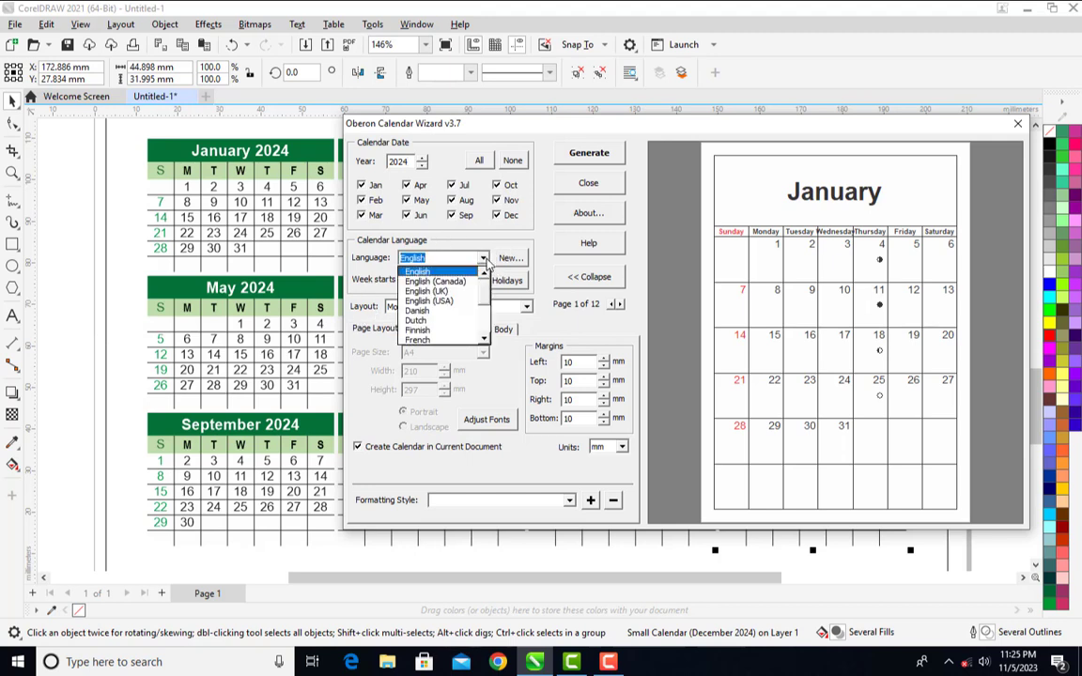
pyautogui.click(446, 321)
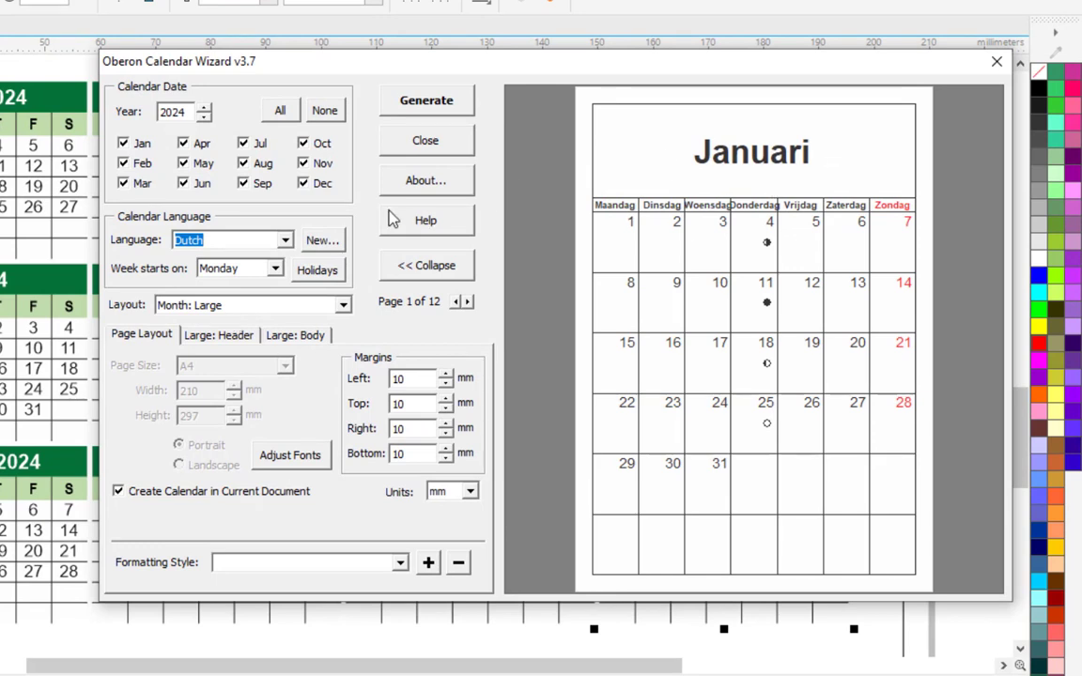
pyautogui.click(285, 241)
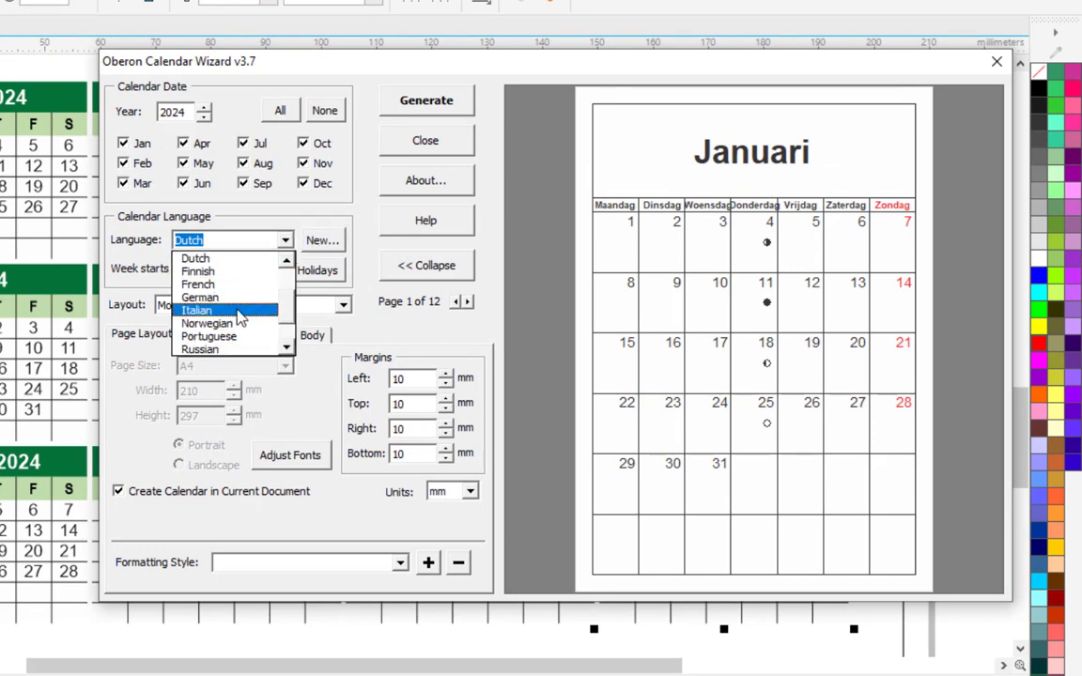
pyautogui.click(240, 312)
pyautogui.click(284, 243)
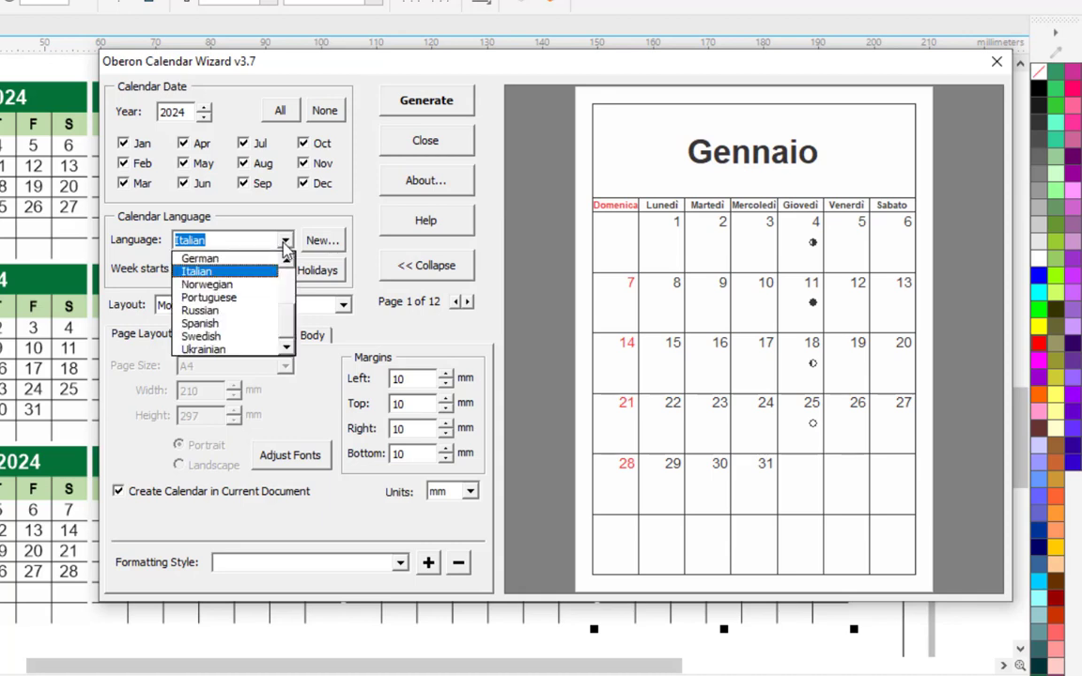
pyautogui.scroll(2, 278, 274)
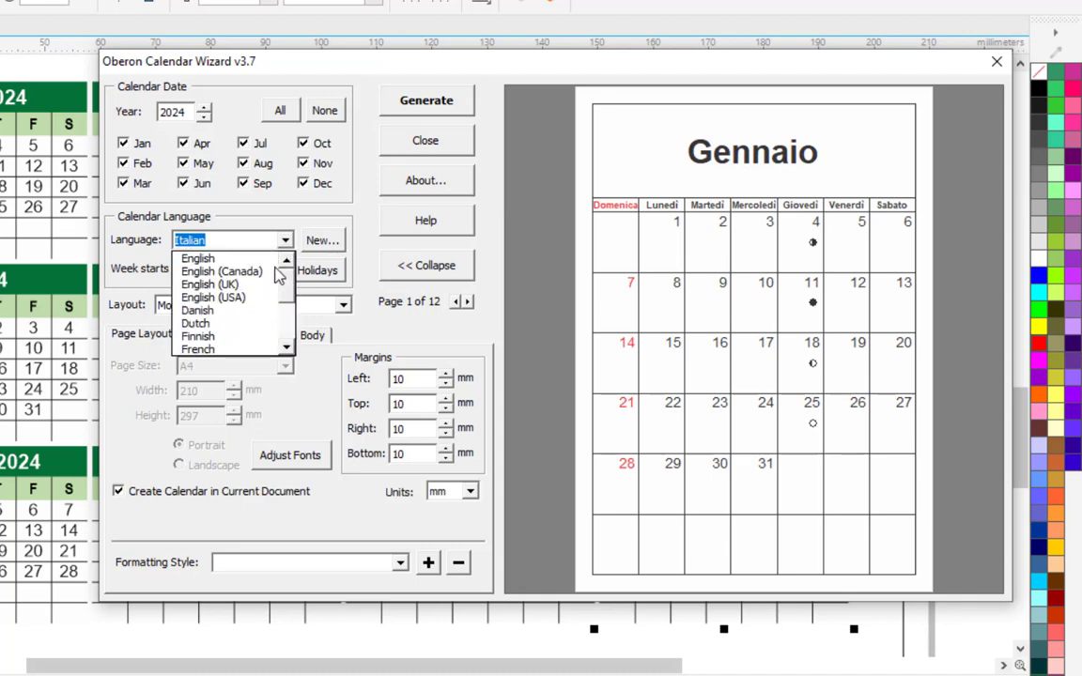
pyautogui.click(208, 259)
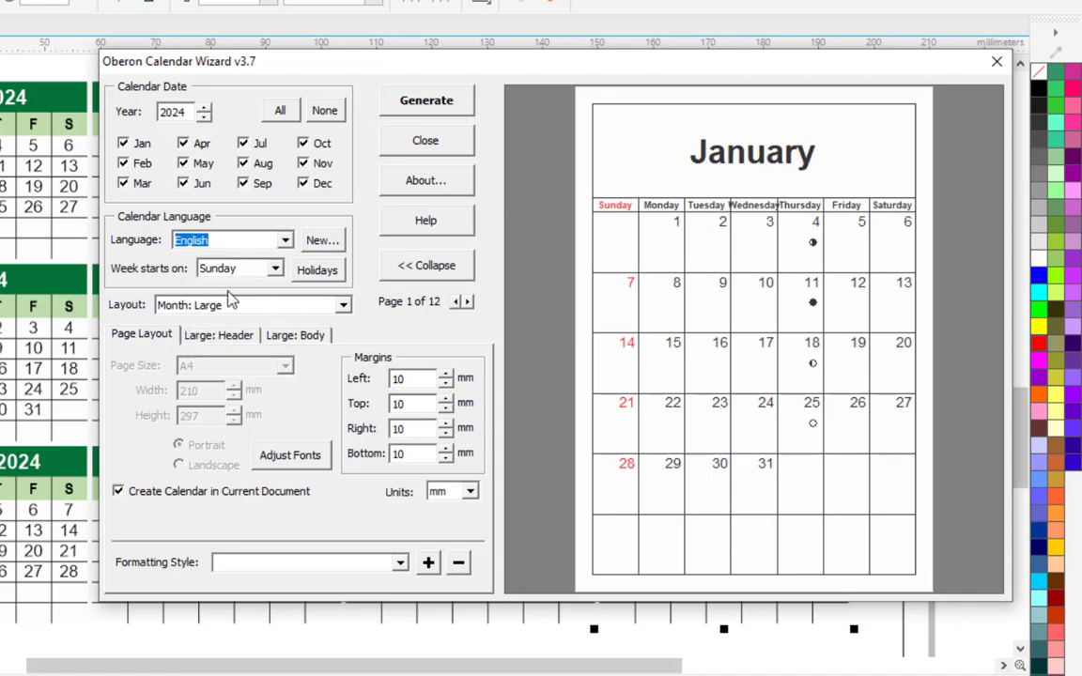
# Step: Choose the layout Year: 12 Small [4x3] and close the wizard without generating a calendar
pyautogui.click(344, 306)
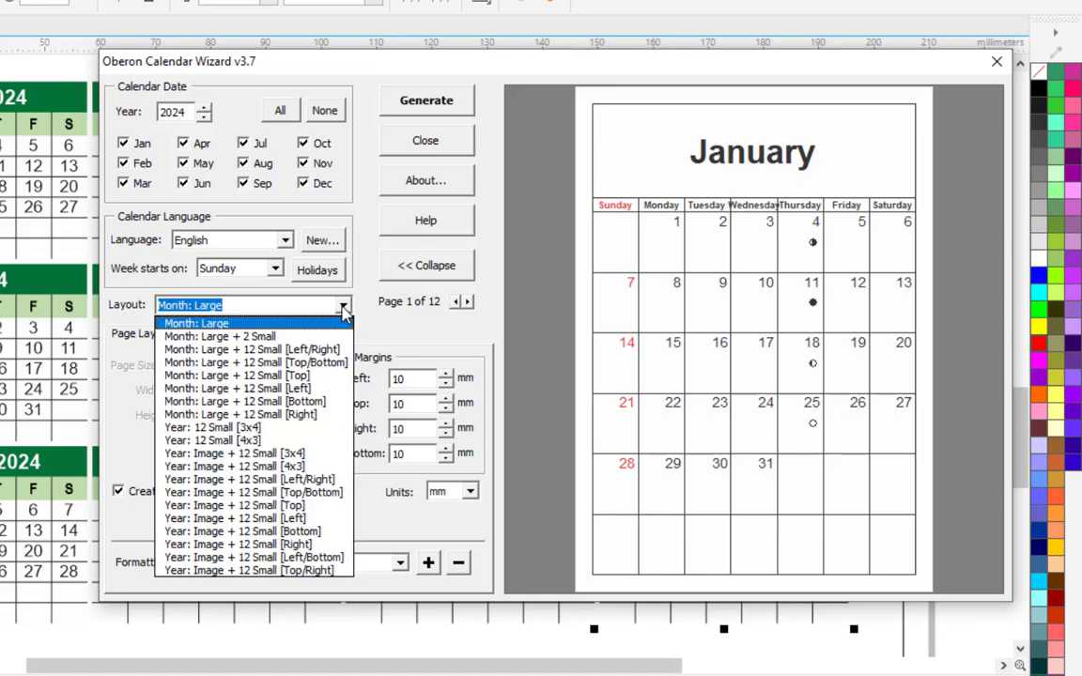
pyautogui.click(297, 442)
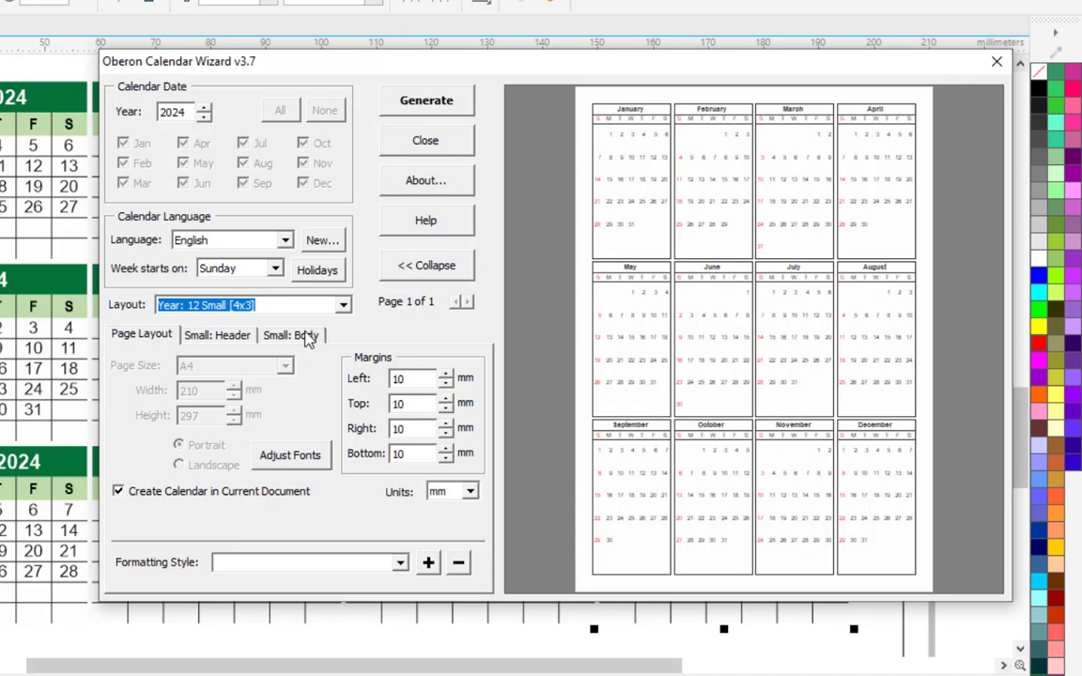
pyautogui.click(359, 334)
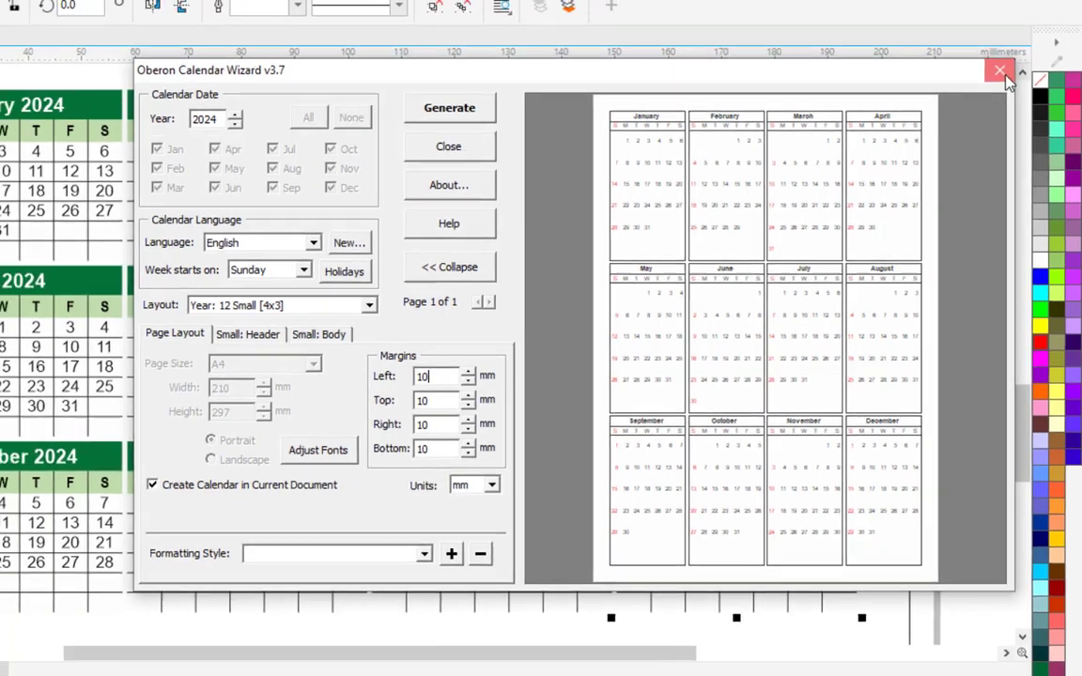
pyautogui.click(996, 61)
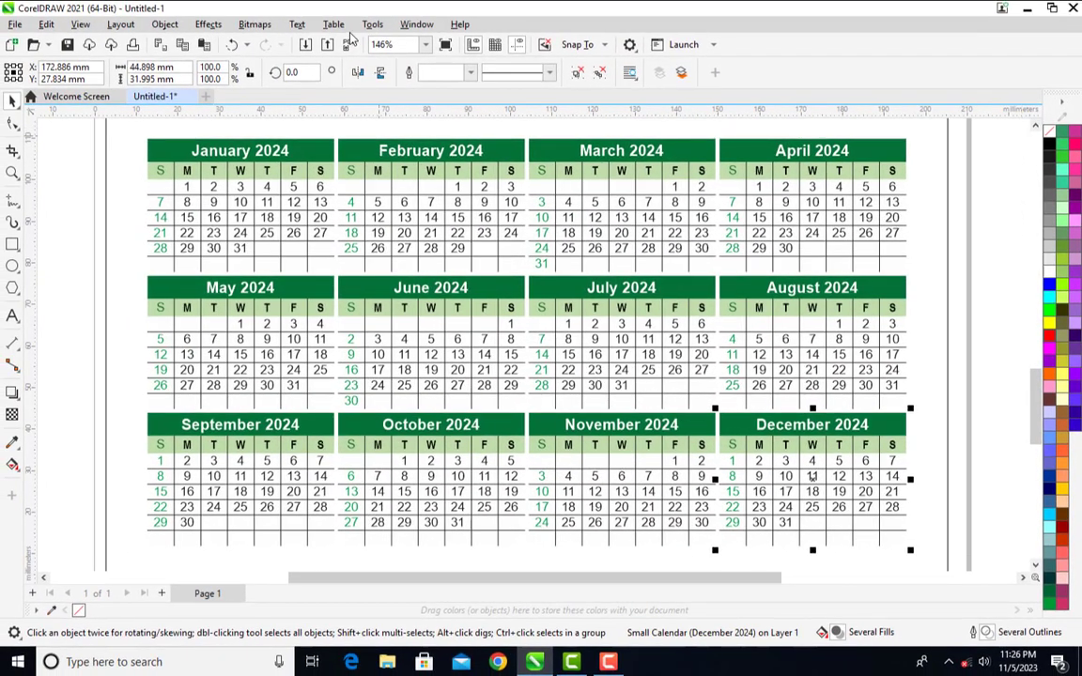
# Step: Run the CalendarWizard macro with the empty upper rectangle selected, accepting placement of the calendar inside it
pyautogui.click(425, 45)
pyautogui.click(401, 61)
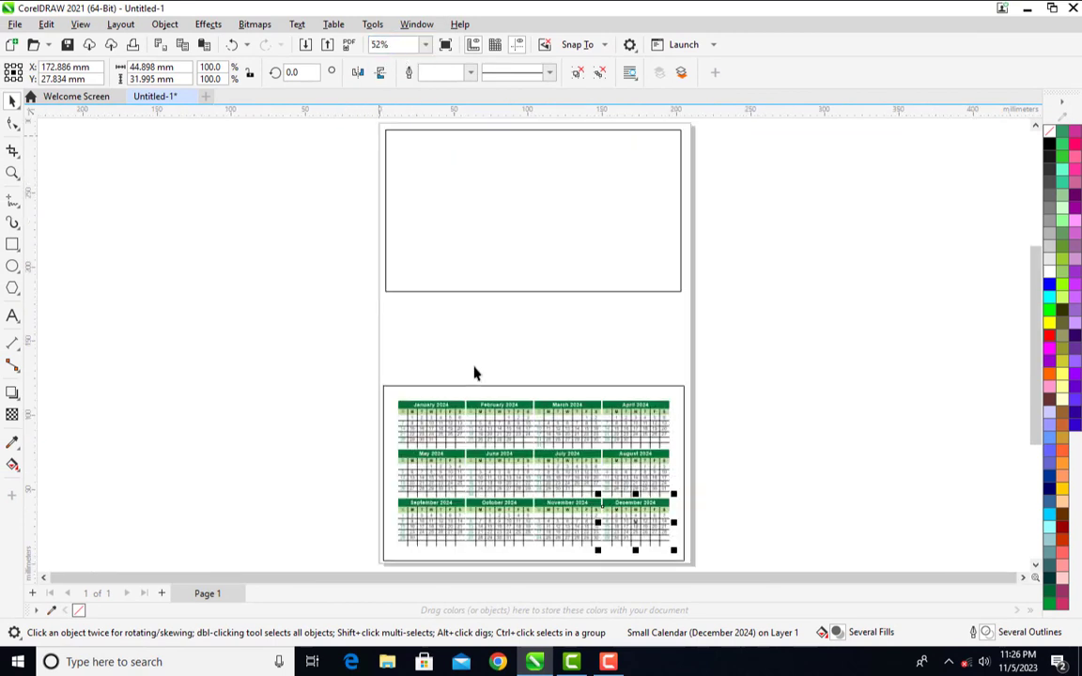
pyautogui.click(515, 249)
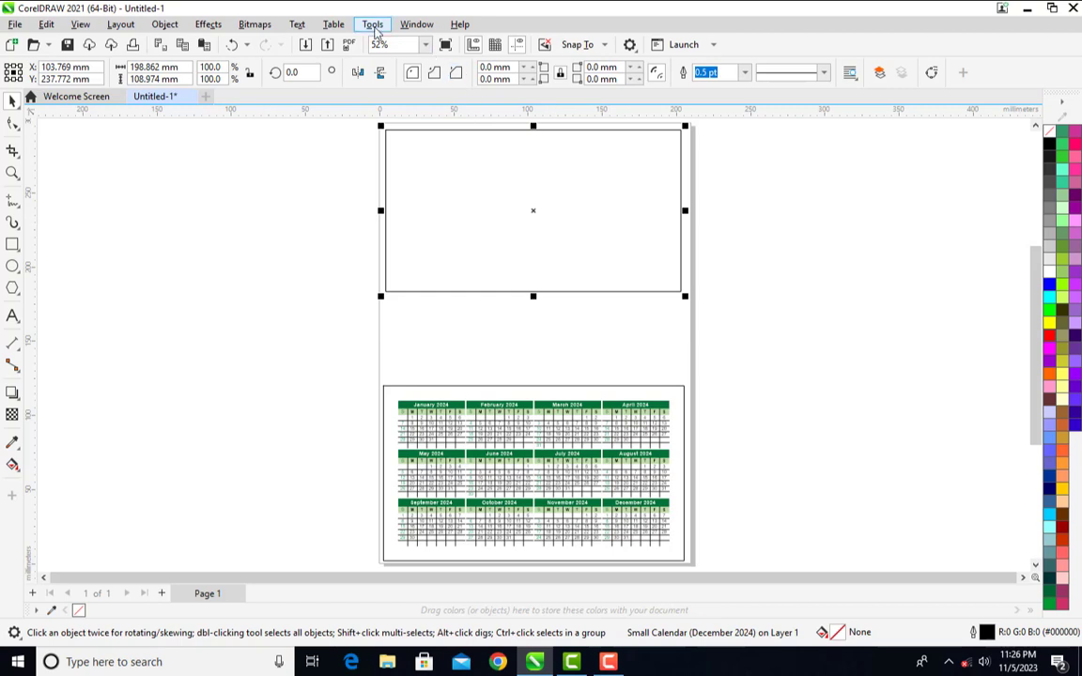
pyautogui.click(372, 26)
pyautogui.moveTo(471, 110)
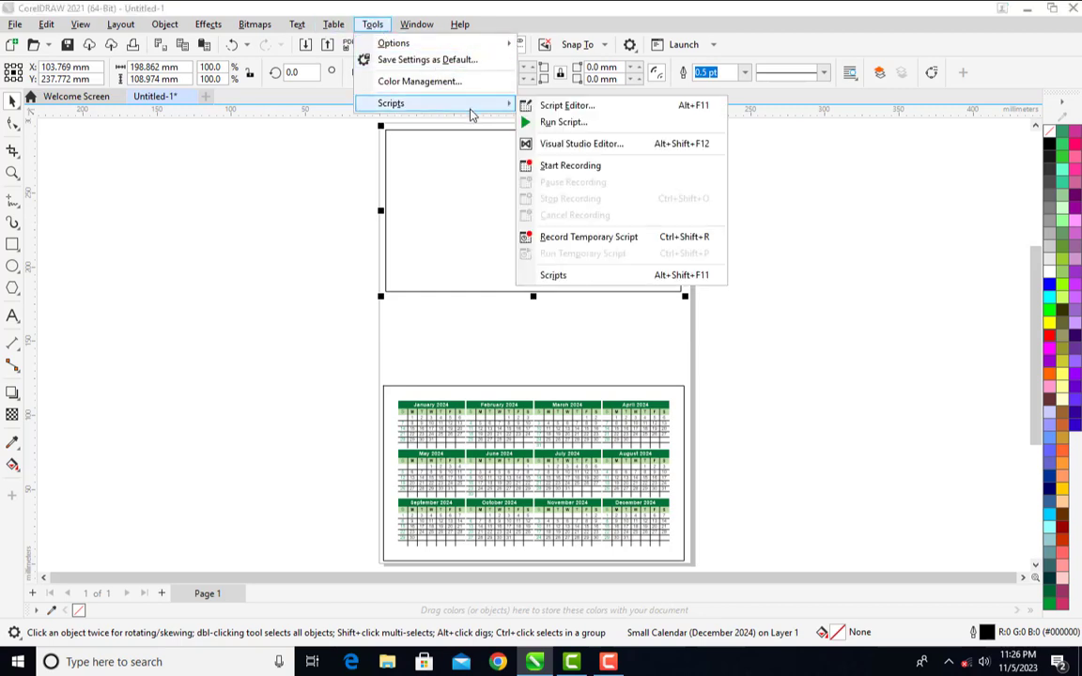
pyautogui.click(561, 123)
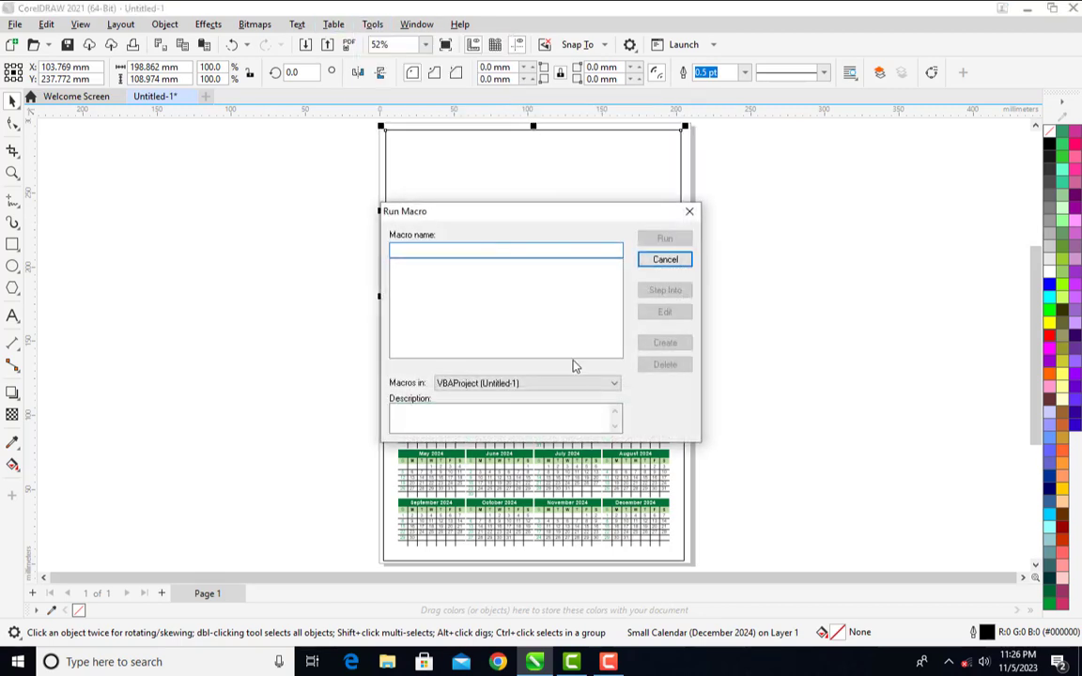
pyautogui.click(580, 383)
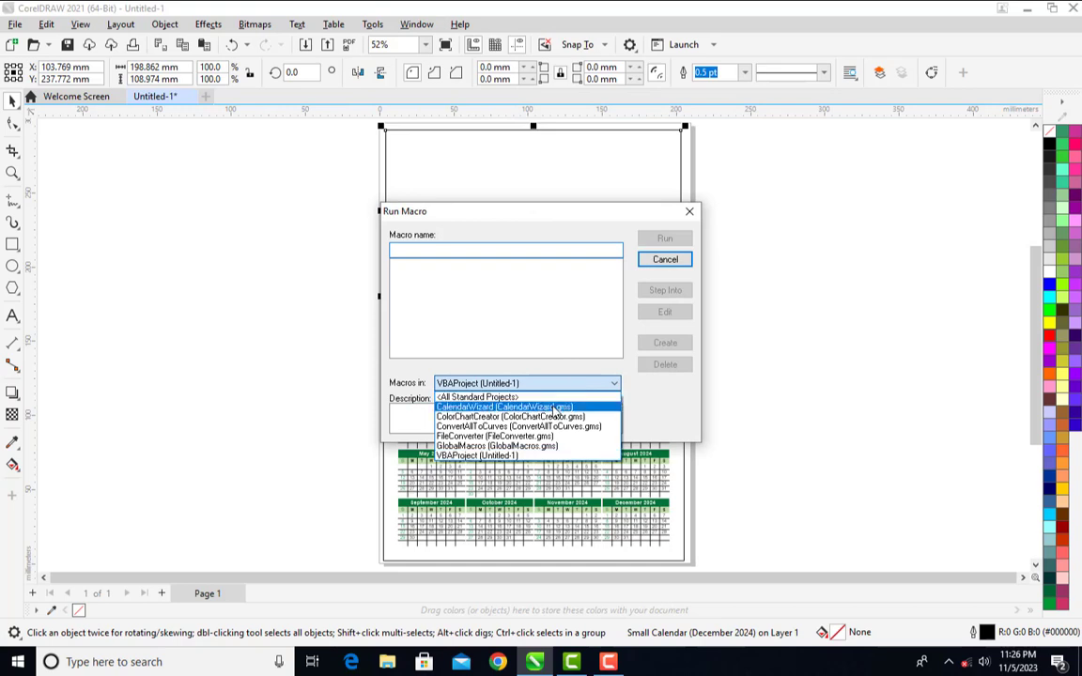
pyautogui.click(556, 407)
pyautogui.click(664, 237)
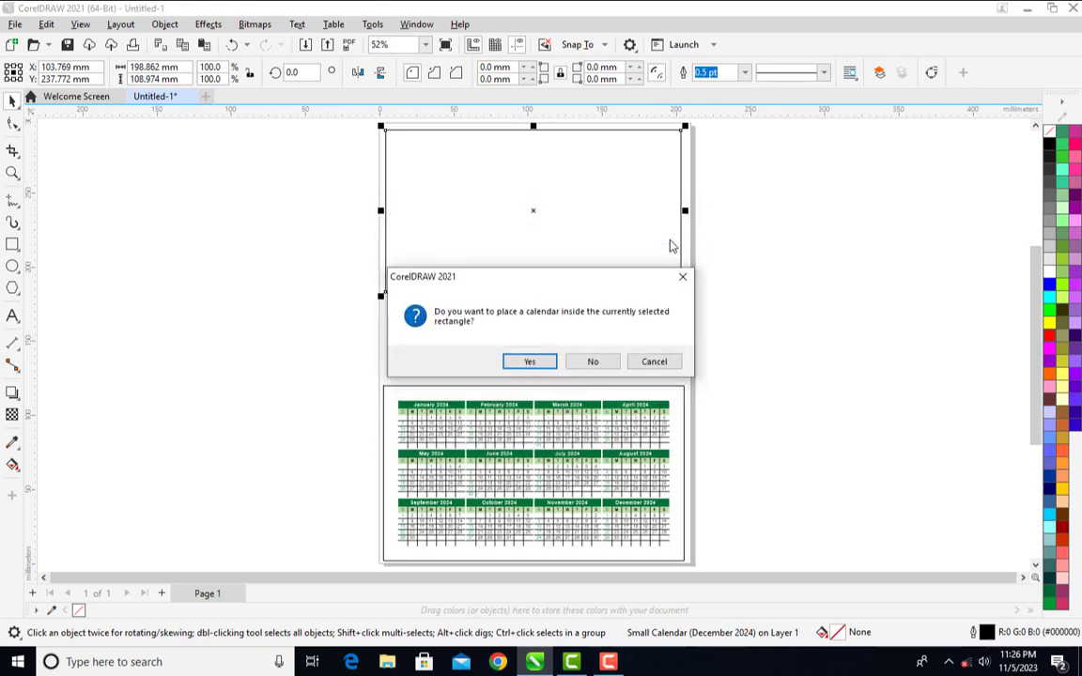
pyautogui.click(530, 361)
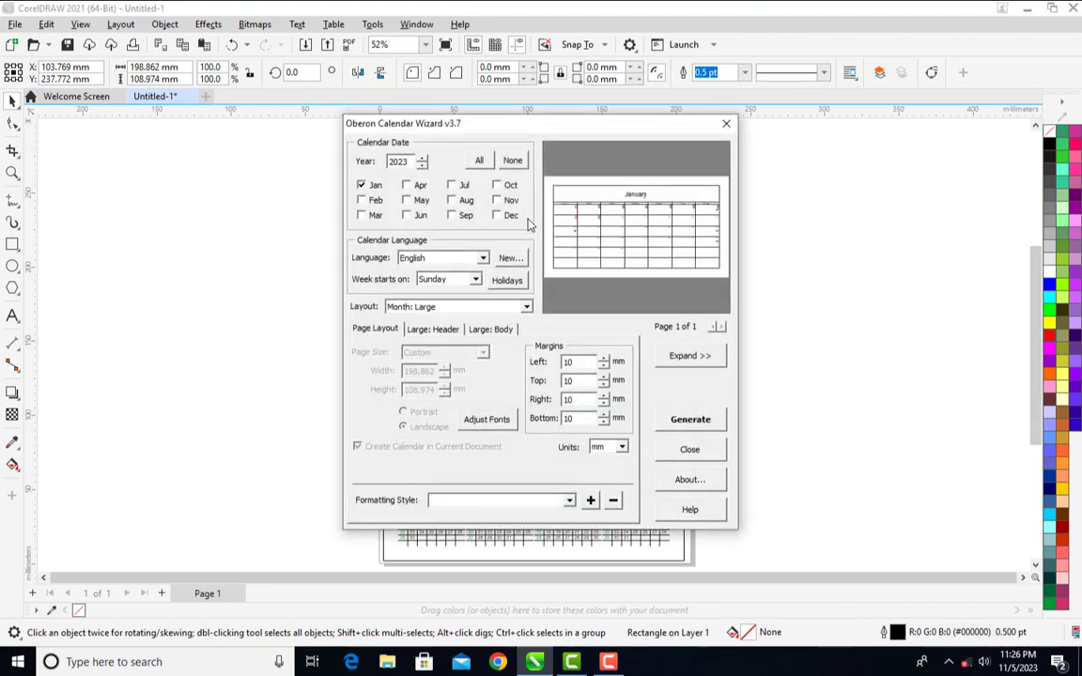
# Step: Set the calendar year to 2024 with all months included and choose the layout Year: 12 Small [4x3]
pyautogui.click(422, 158)
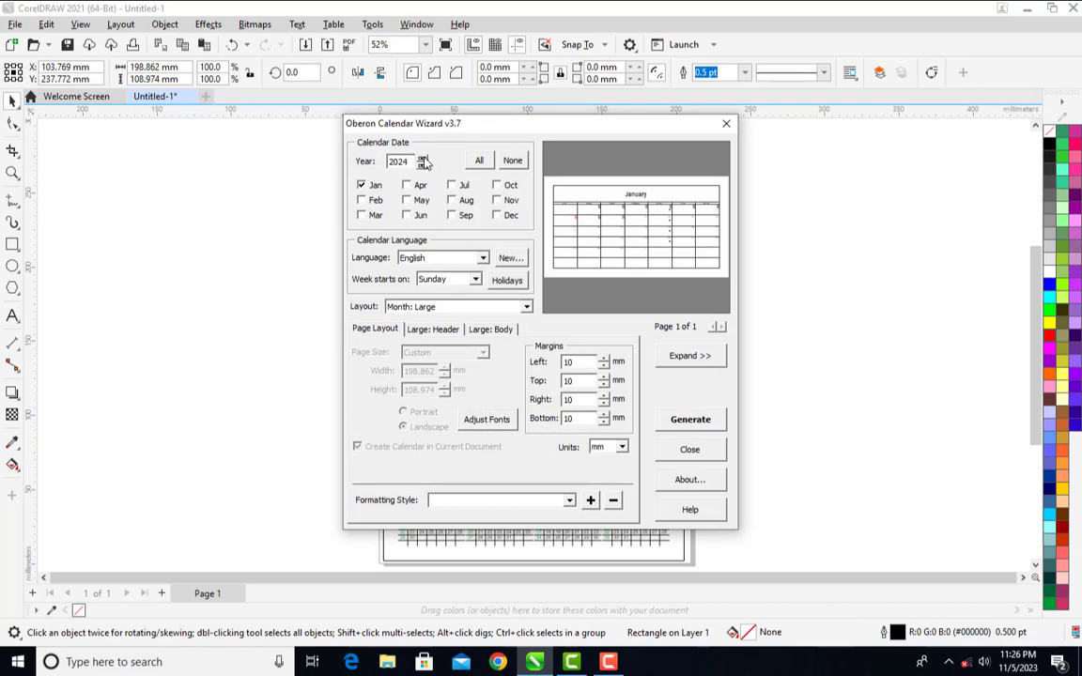
pyautogui.click(480, 162)
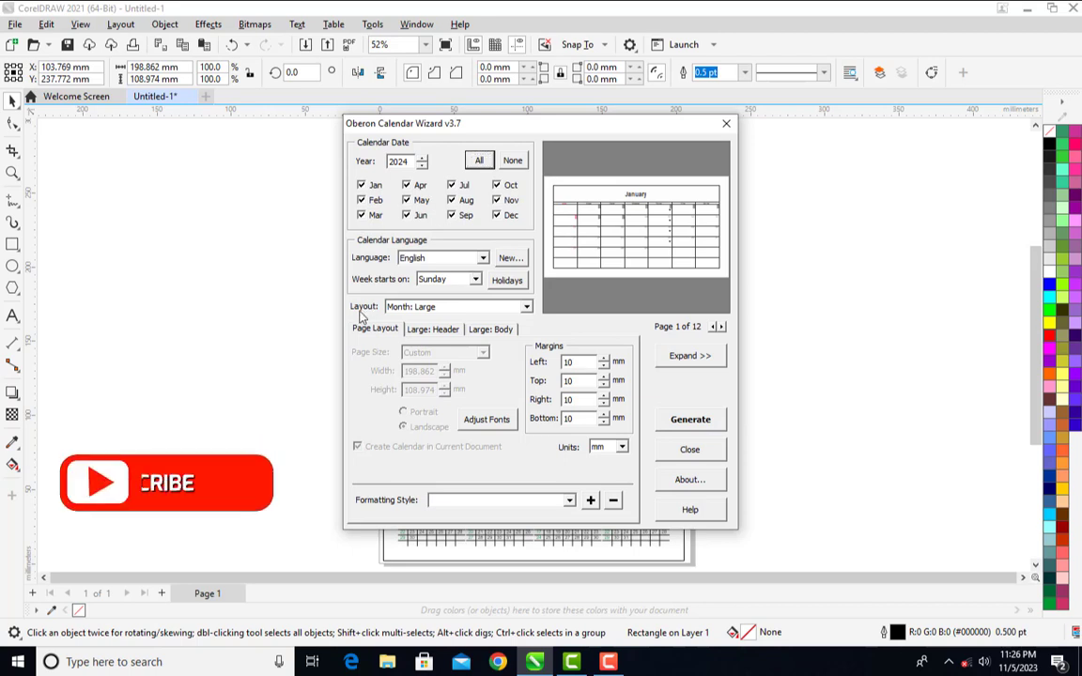
pyautogui.click(526, 307)
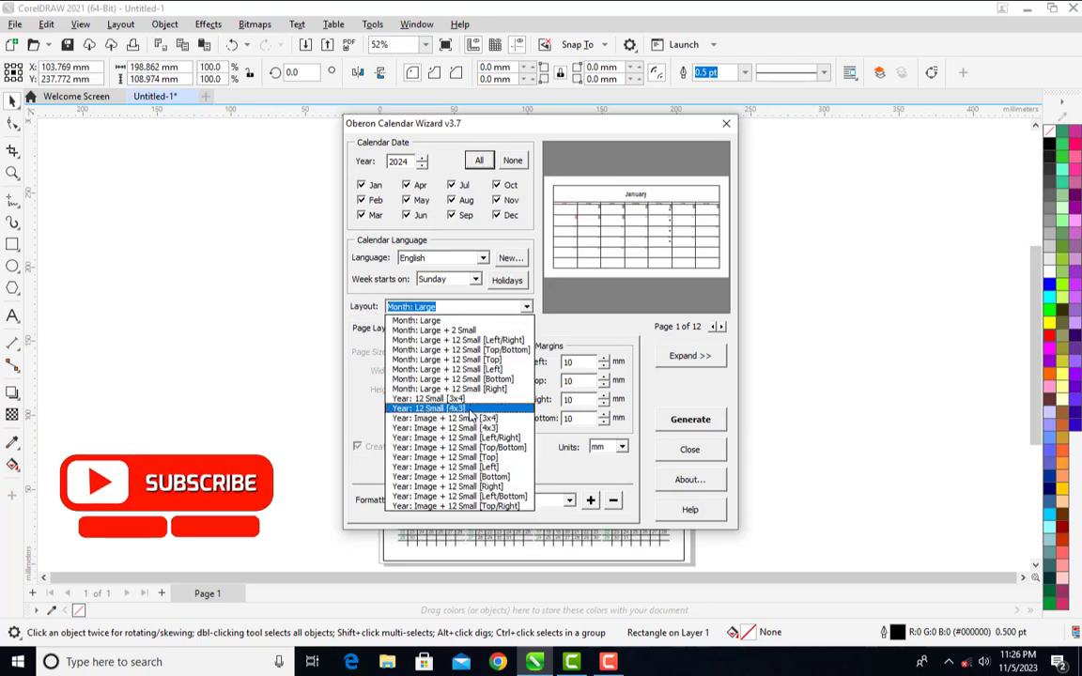
pyautogui.click(472, 409)
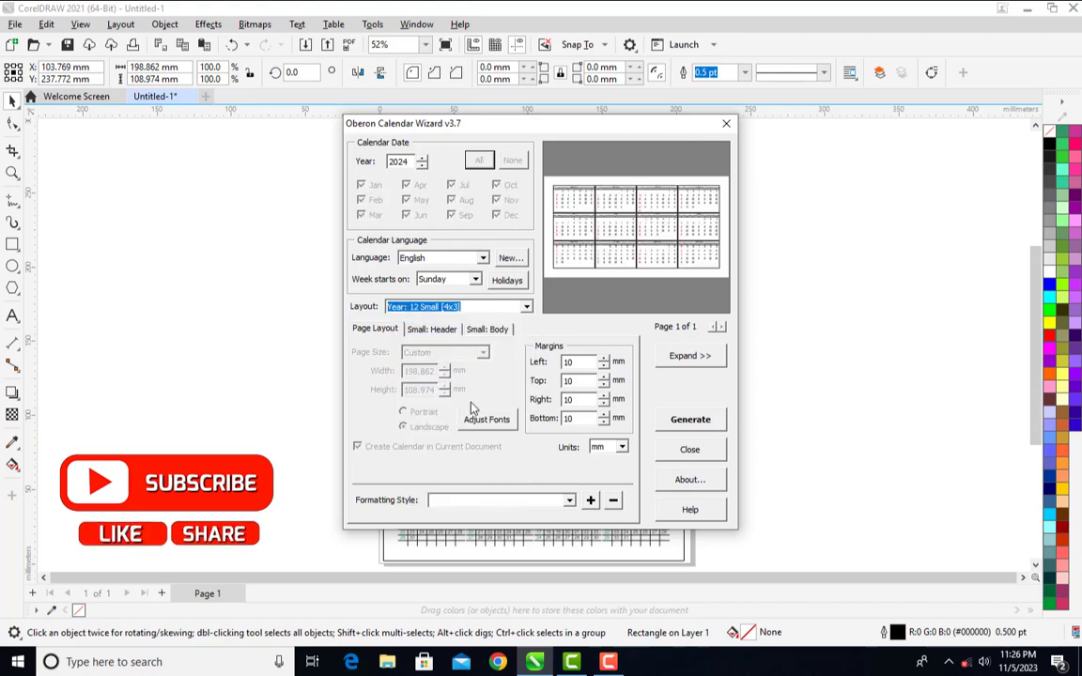
# Step: Expand the wizard's preview and adjust the calendar fonts to the layout
pyautogui.click(704, 357)
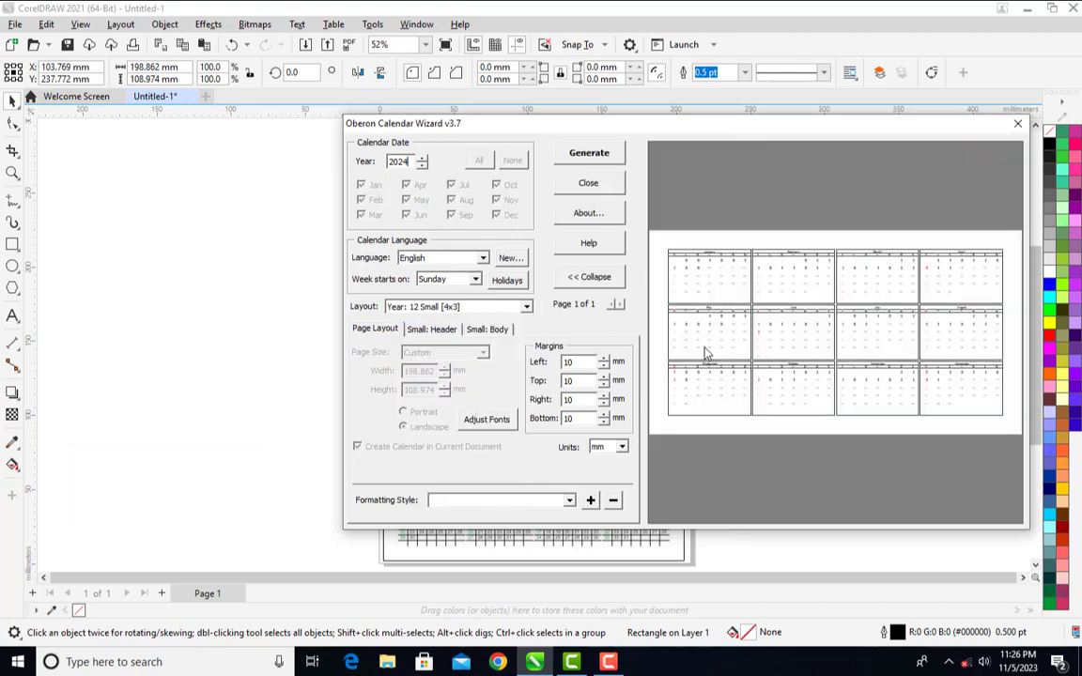
pyautogui.moveTo(714, 130); pyautogui.dragTo(601, 105)
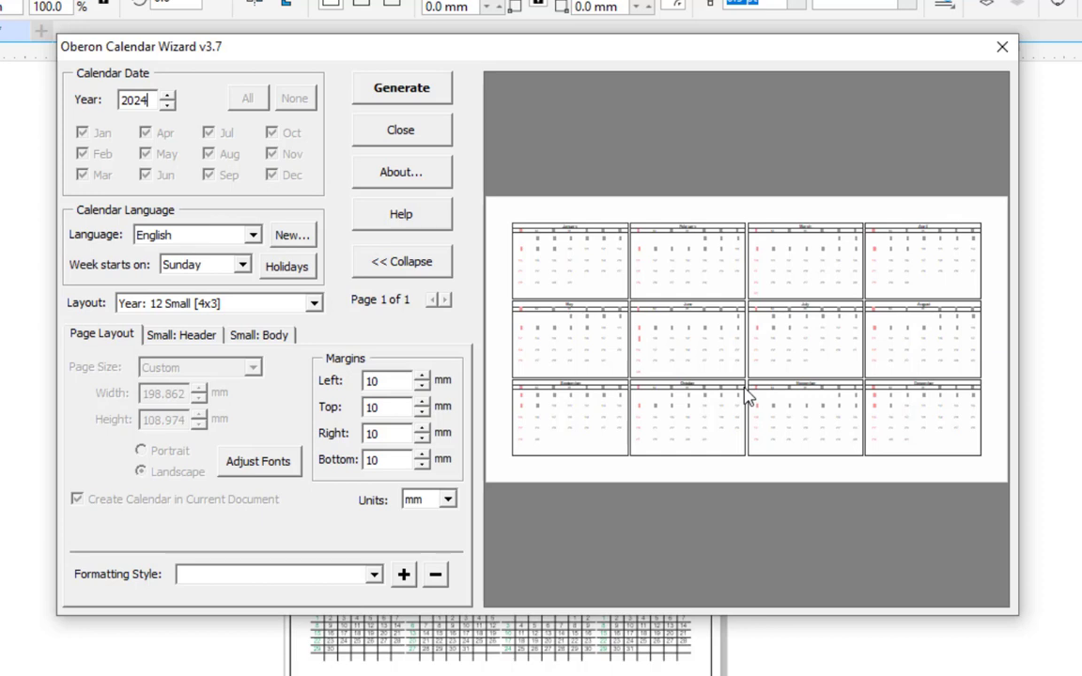
pyautogui.click(277, 470)
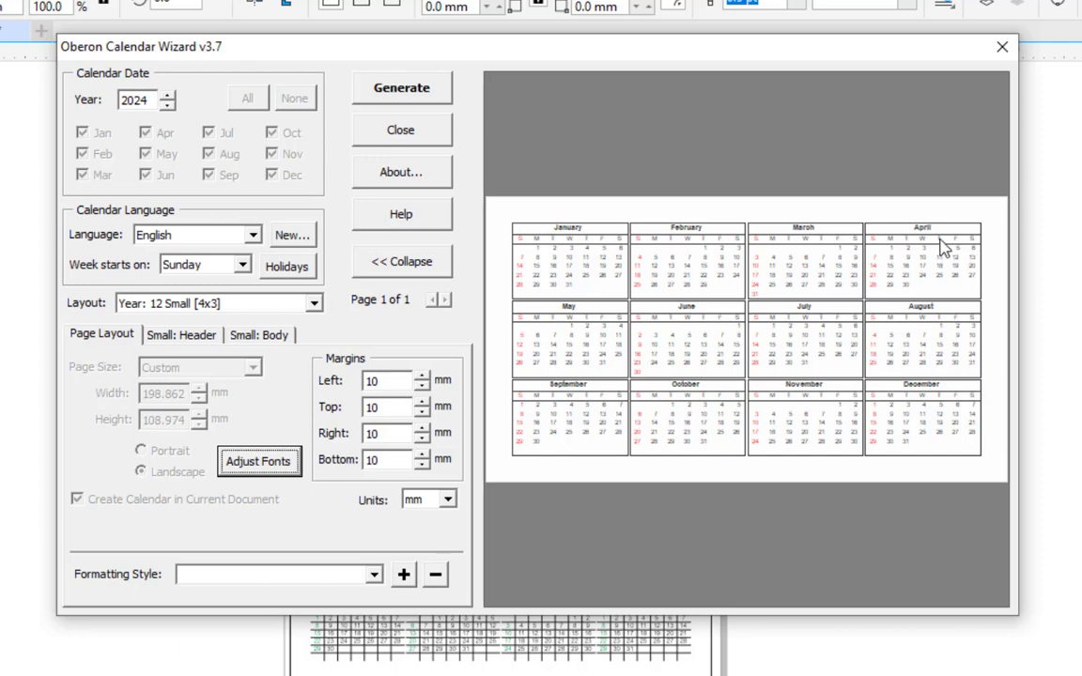
# Step: Try a margin of 0 mm on all four sides of the calendar
pyautogui.click(391, 379)
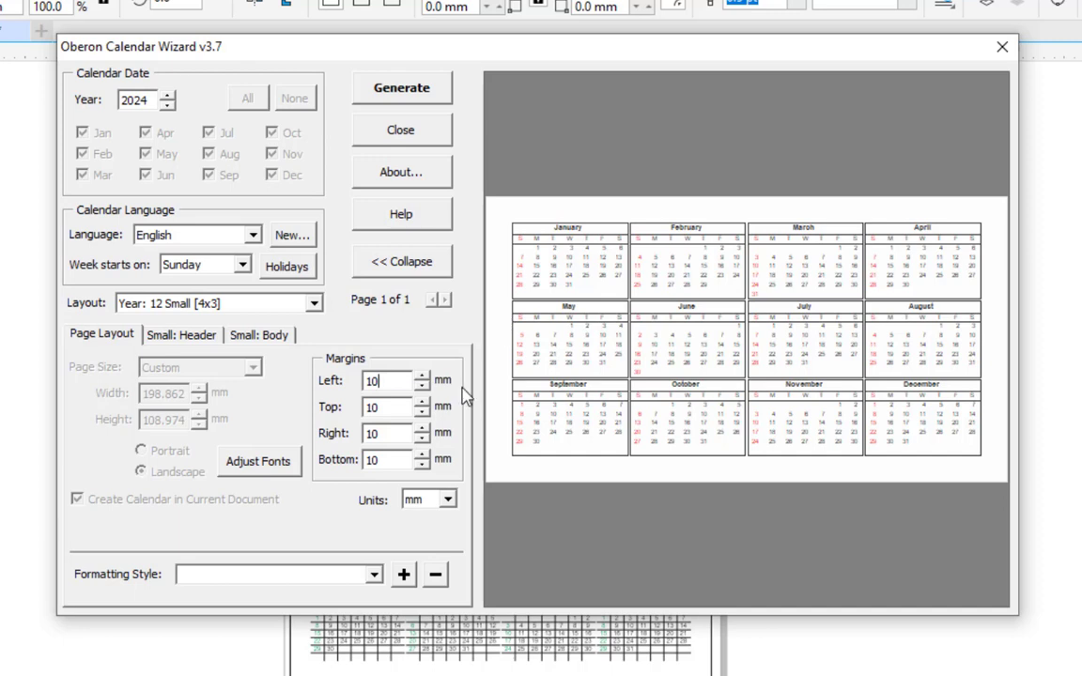
pyautogui.moveTo(394, 381); pyautogui.dragTo(348, 383)
pyautogui.press('BackSpace')
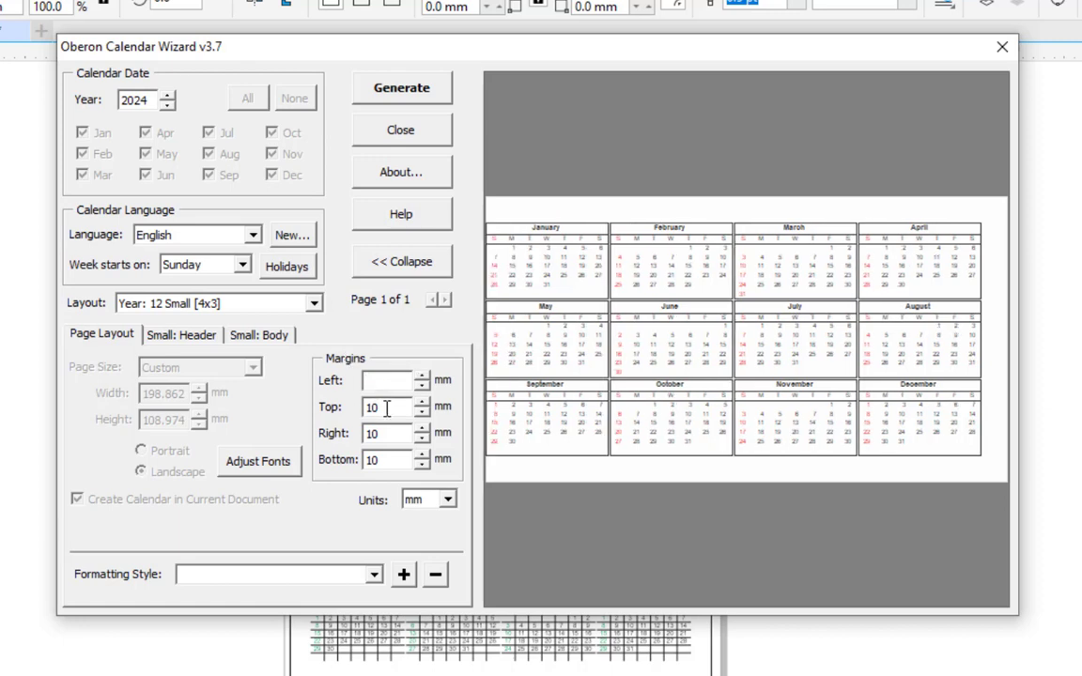
pyautogui.write('0')
pyautogui.press('Tab')
pyautogui.write('0')
pyautogui.press('Tab')
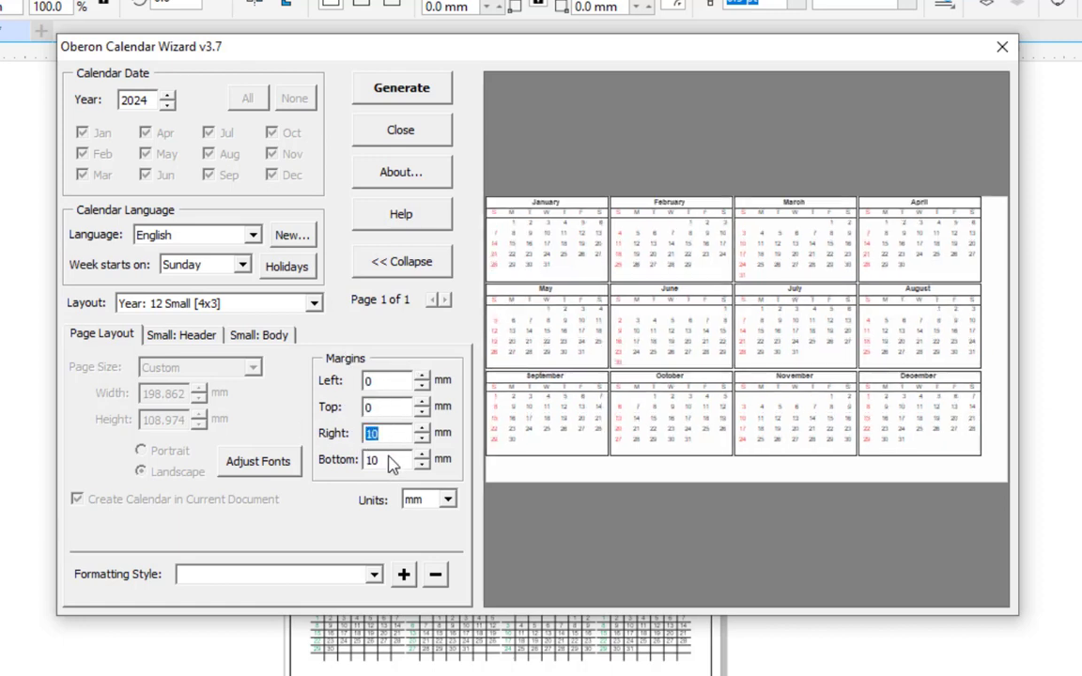
pyautogui.write('0')
pyautogui.click(365, 460)
pyautogui.press('Delete')
pyautogui.press('Delete')
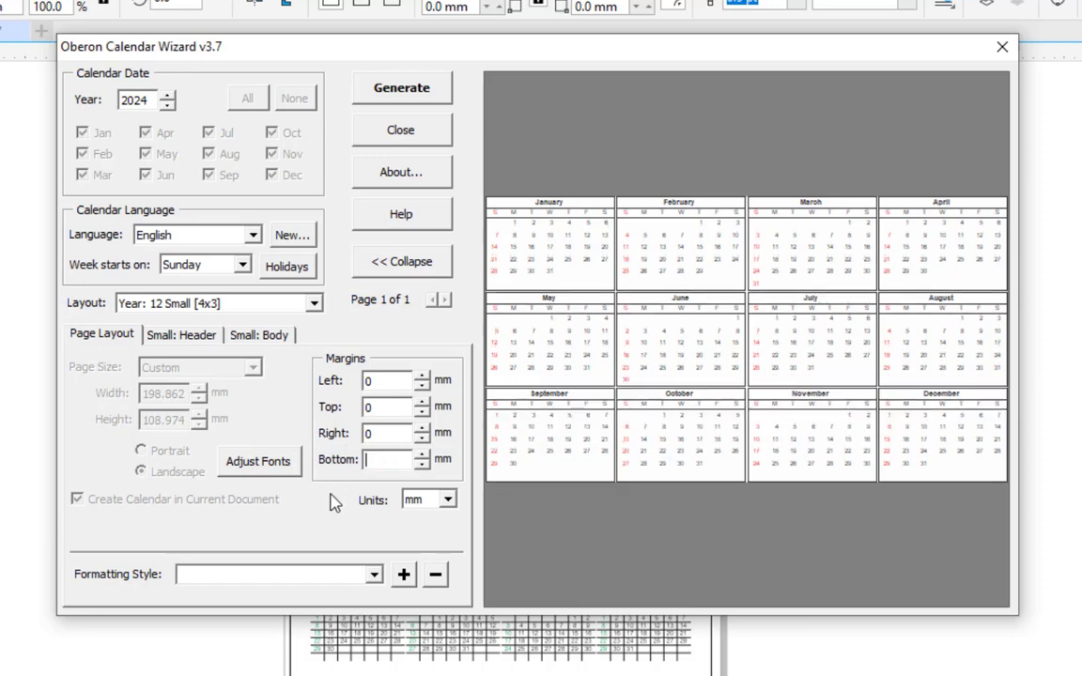
pyautogui.write('0')
# Step: Set the left, top, right and bottom margins of the calendar to 5 mm
pyautogui.click(386, 438)
pyautogui.click(395, 386)
pyautogui.write('5')
pyautogui.press('Tab')
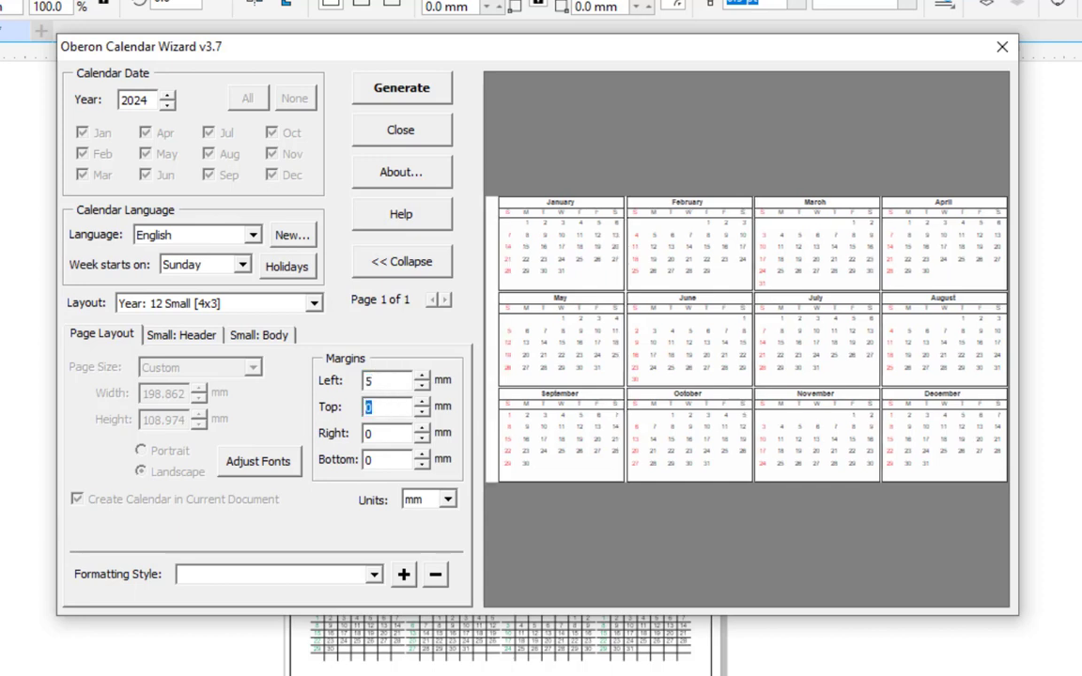
pyautogui.write('5')
pyautogui.press('Tab')
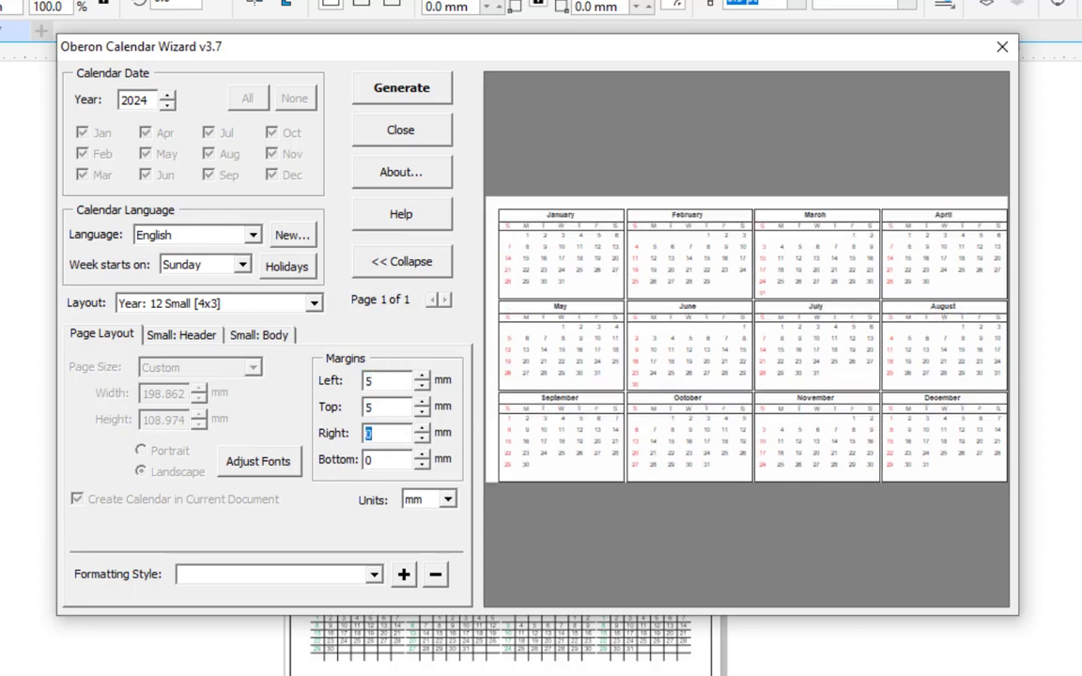
pyautogui.write('5')
pyautogui.press('Tab')
pyautogui.write('5')
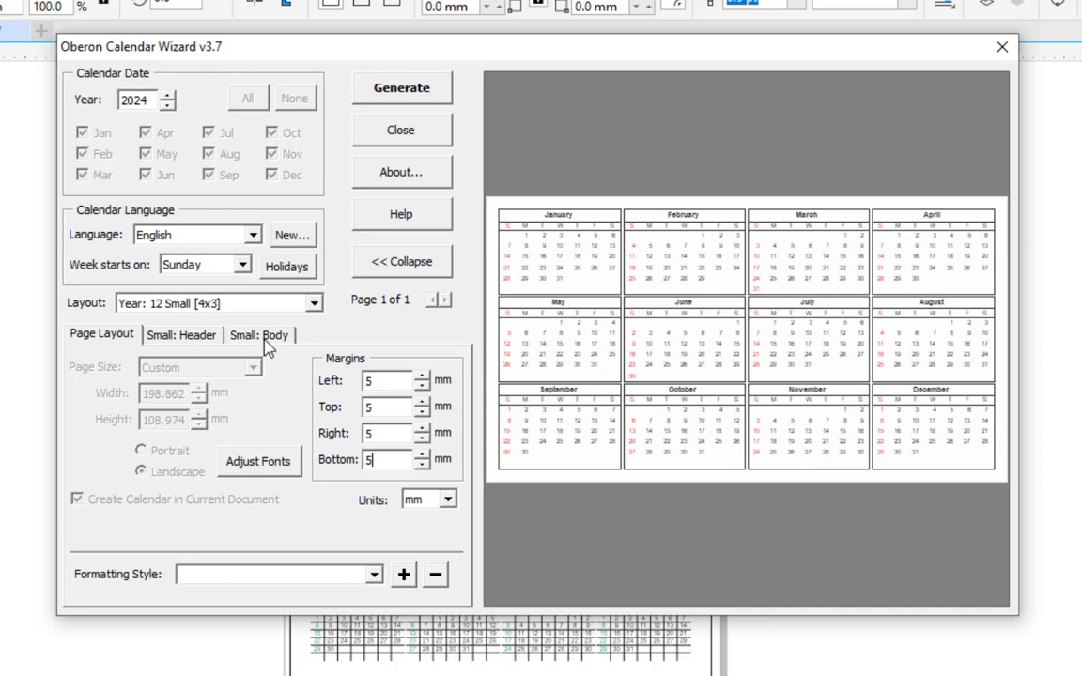
# Step: Examine the font and size choices for the small calendars' month title and leave them unchanged
pyautogui.click(187, 345)
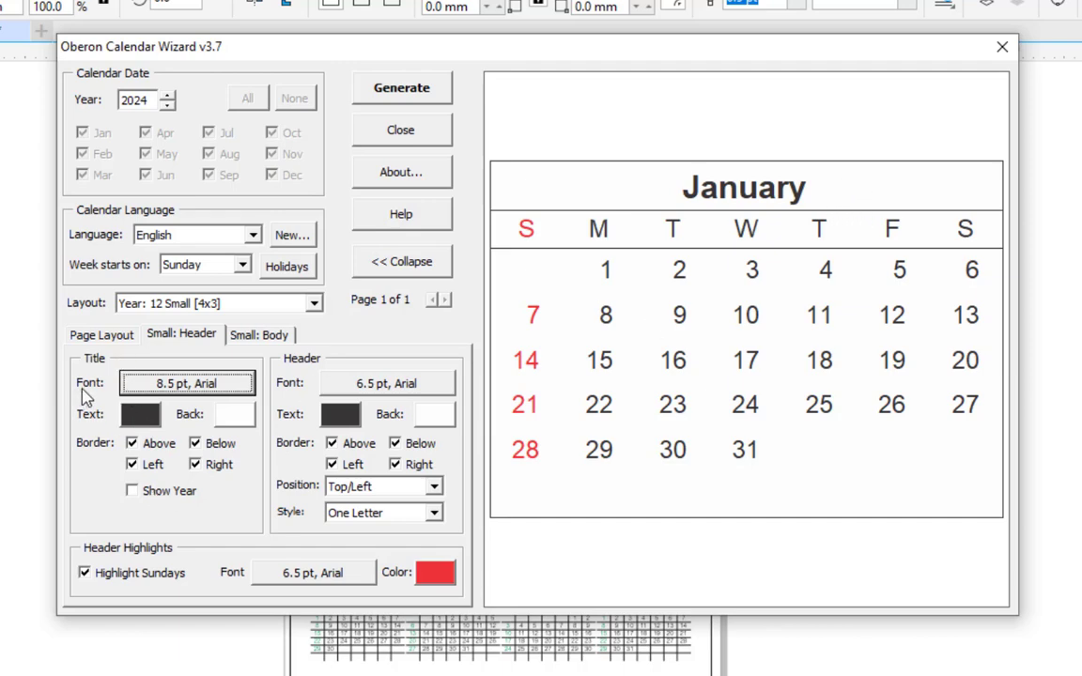
pyautogui.click(232, 392)
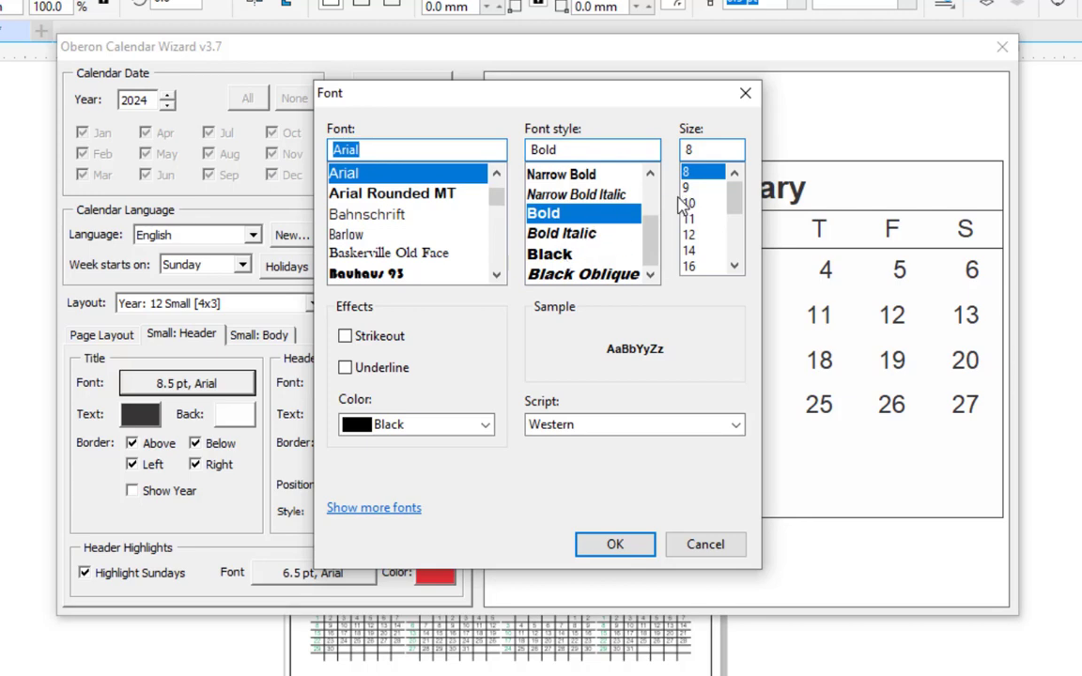
pyautogui.scroll(-1, 737, 208)
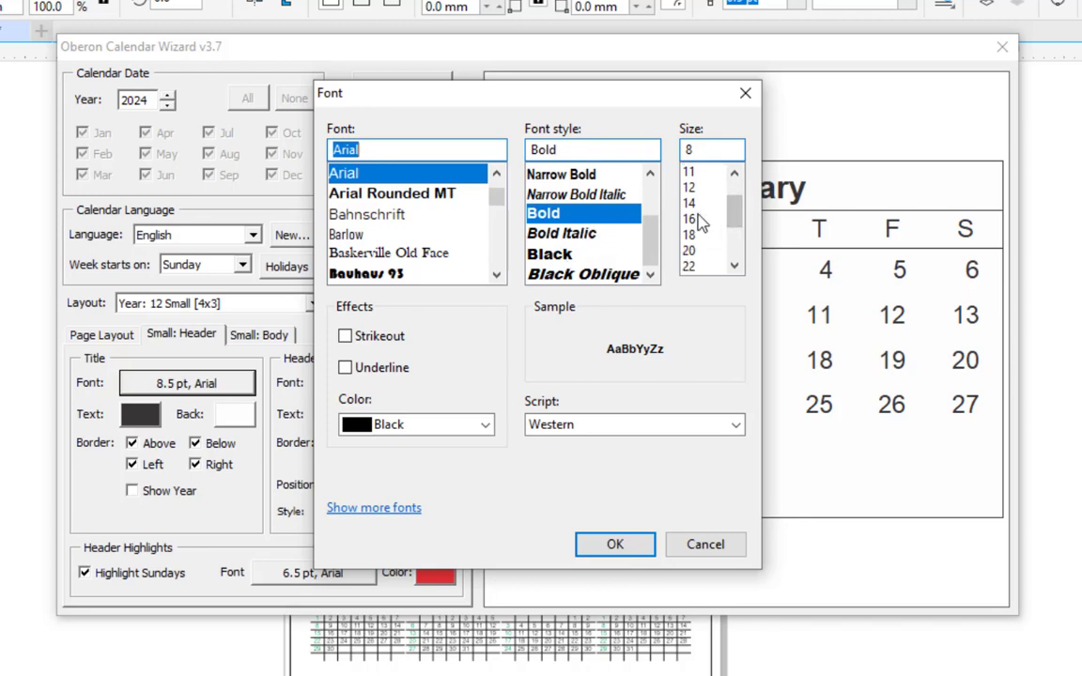
pyautogui.click(749, 94)
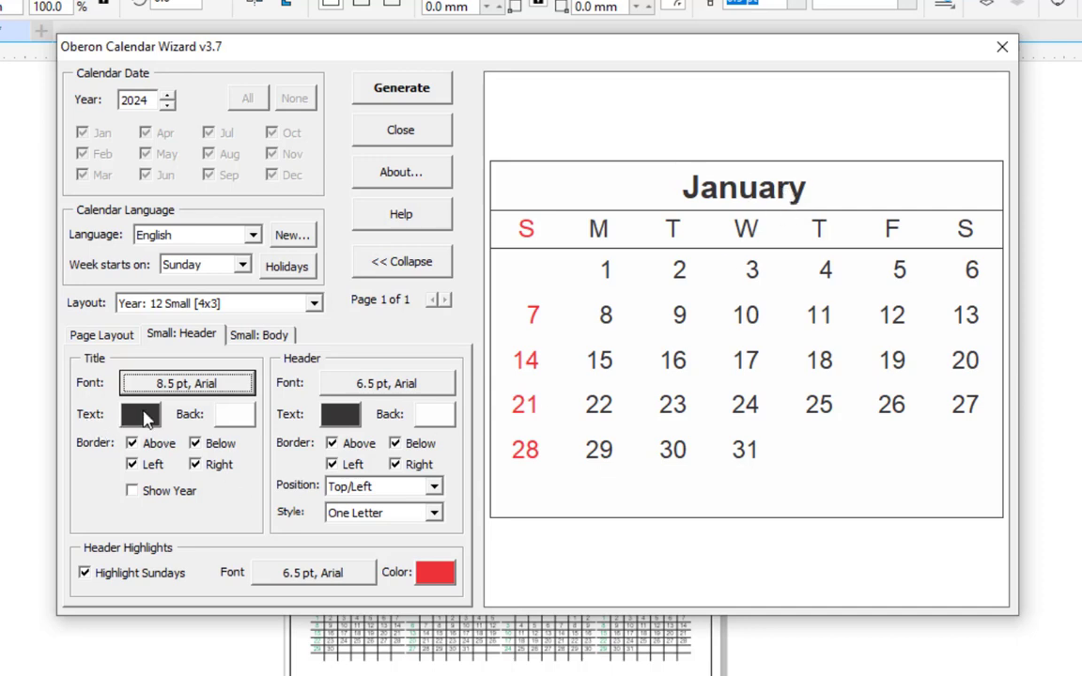
# Step: Set the month title's background to the blue #3551A1
pyautogui.click(244, 425)
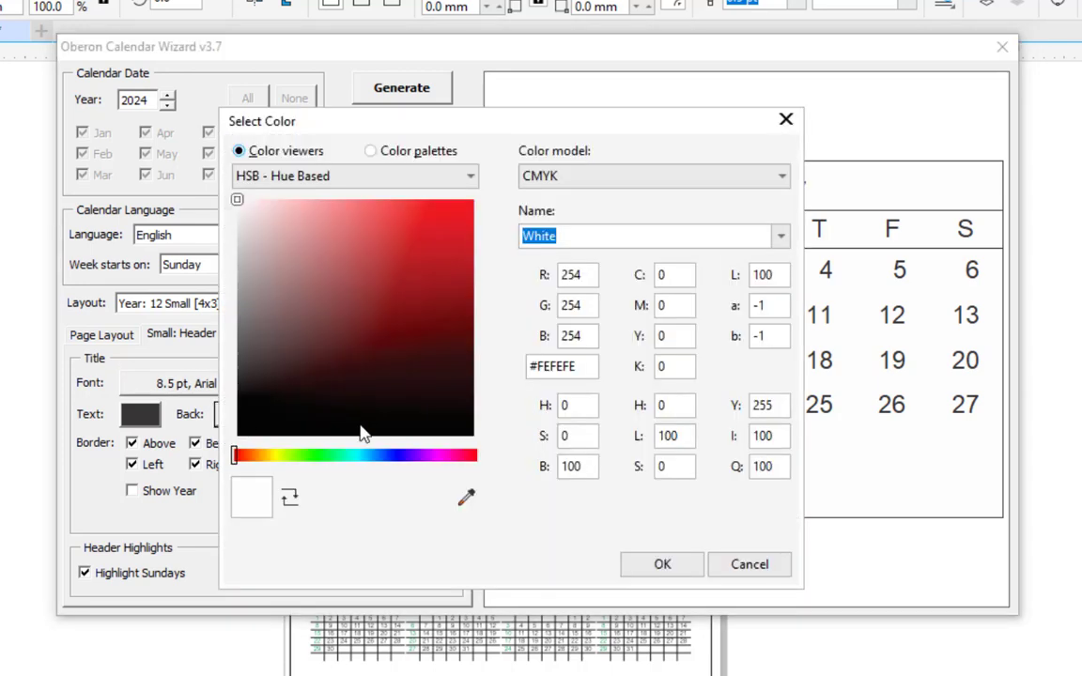
pyautogui.click(393, 456)
pyautogui.click(440, 285)
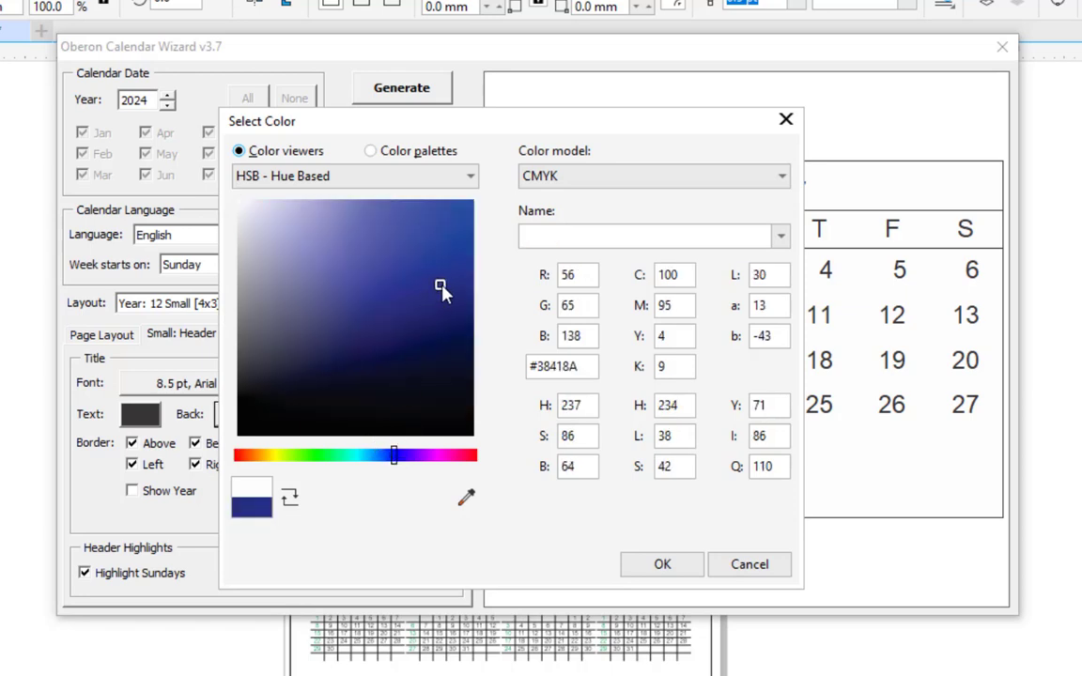
pyautogui.moveTo(443, 292); pyautogui.dragTo(474, 228)
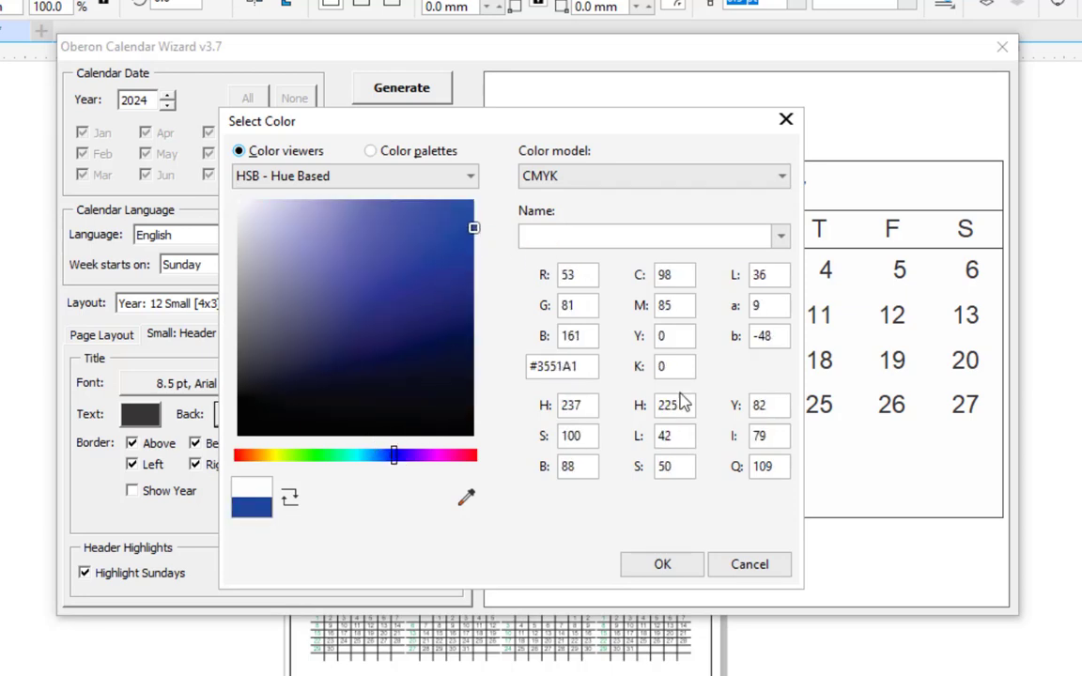
pyautogui.click(685, 572)
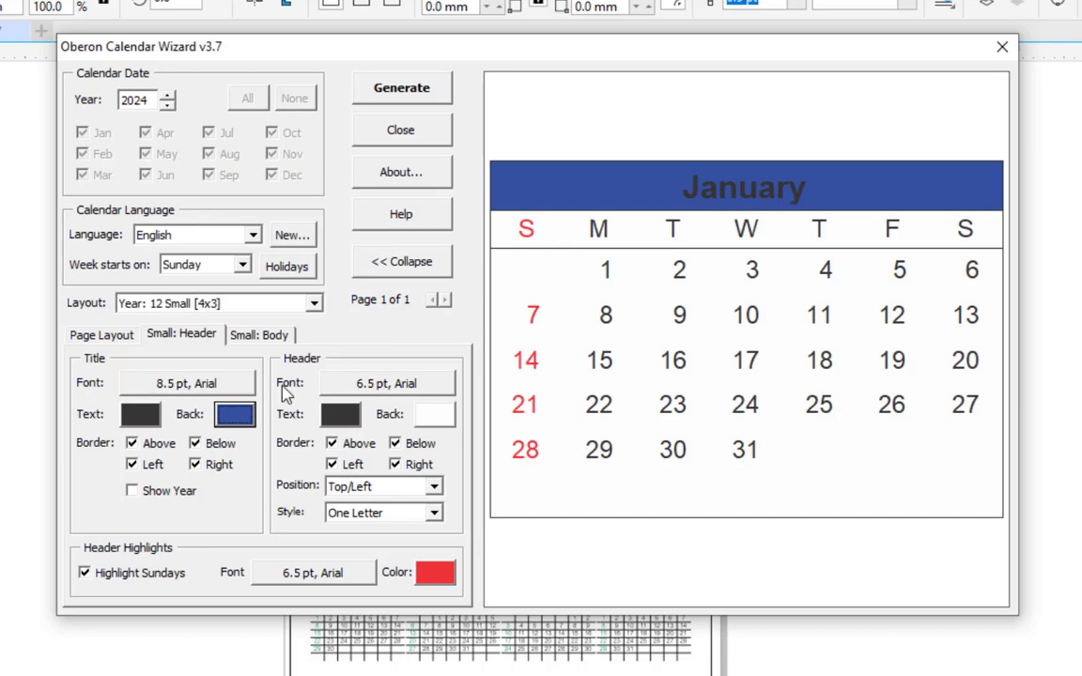
# Step: Change the month title's text colour to white
pyautogui.click(141, 415)
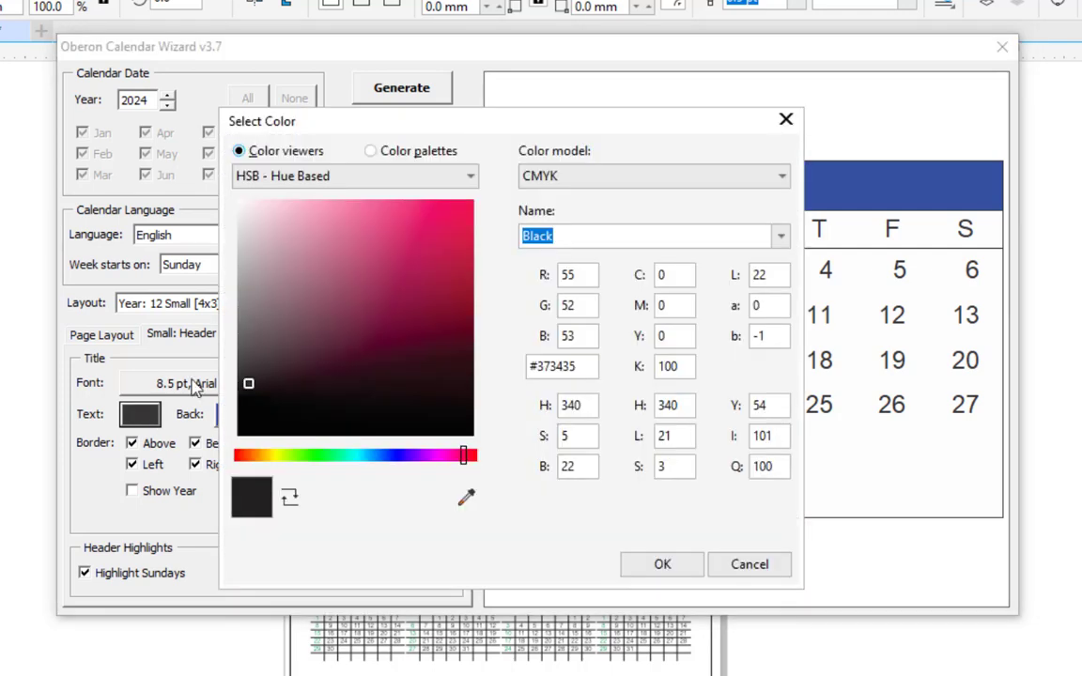
pyautogui.moveTo(250, 244); pyautogui.dragTo(193, 158)
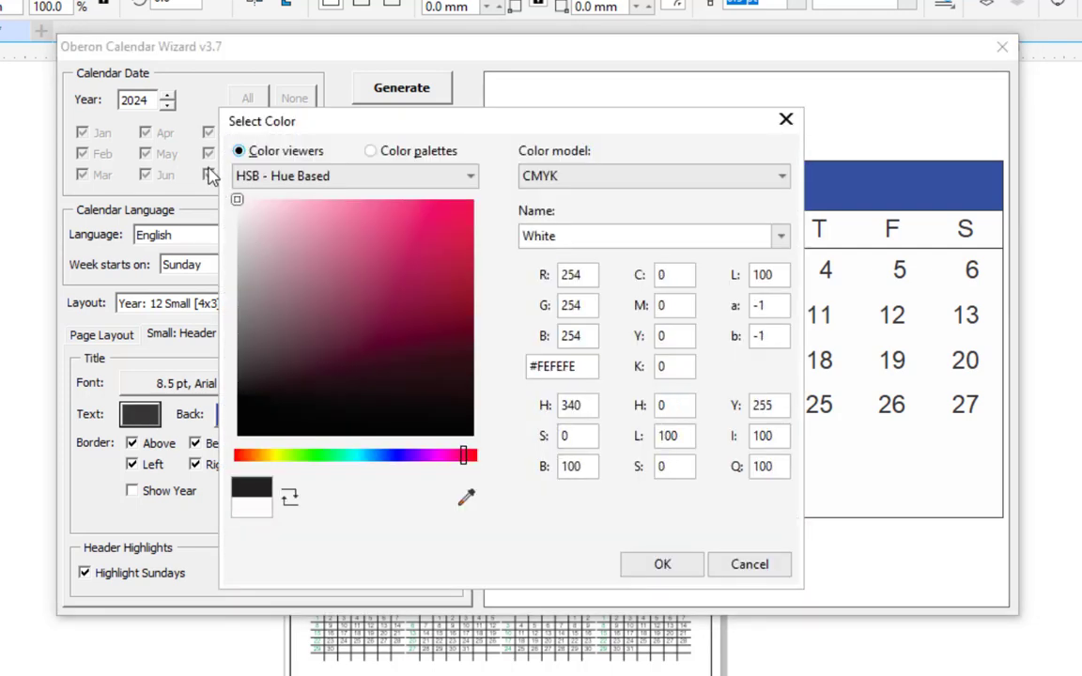
pyautogui.click(678, 564)
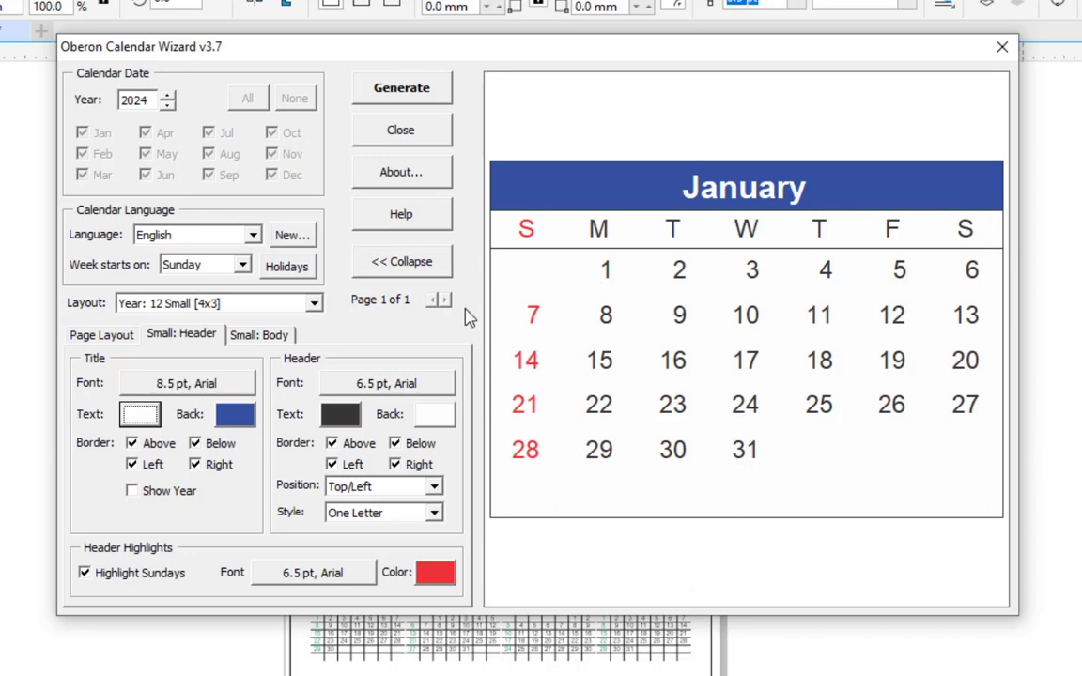
# Step: Remove all four borders from the month title and show the year in it
pyautogui.click(132, 445)
pyautogui.click(197, 453)
pyautogui.click(195, 444)
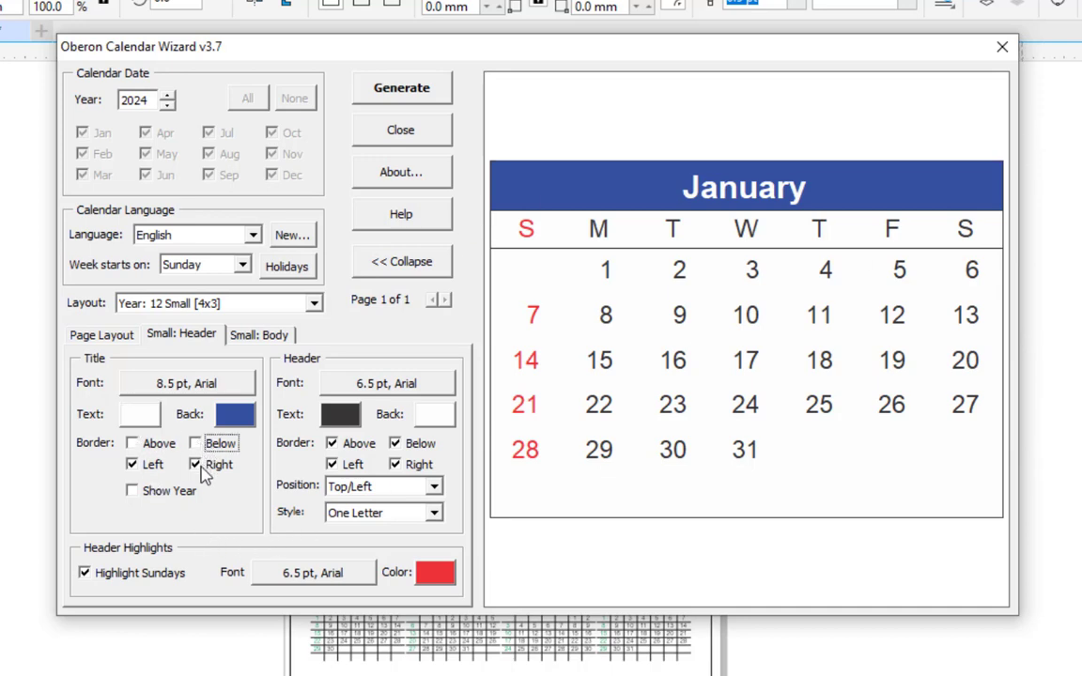
pyautogui.click(196, 465)
pyautogui.click(134, 467)
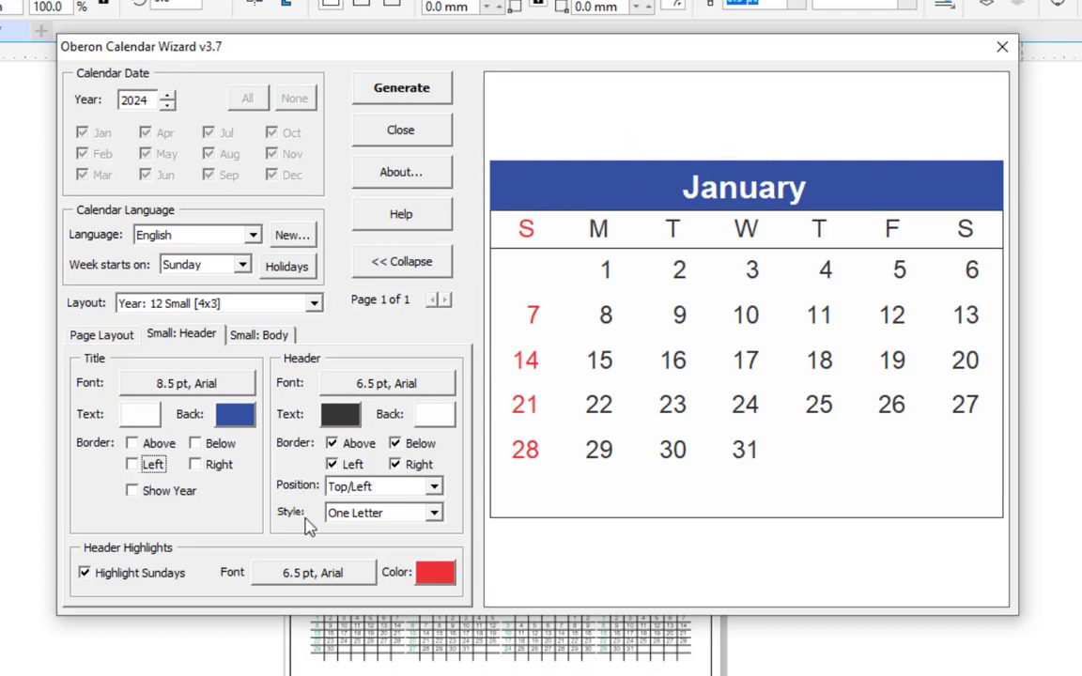
pyautogui.click(132, 492)
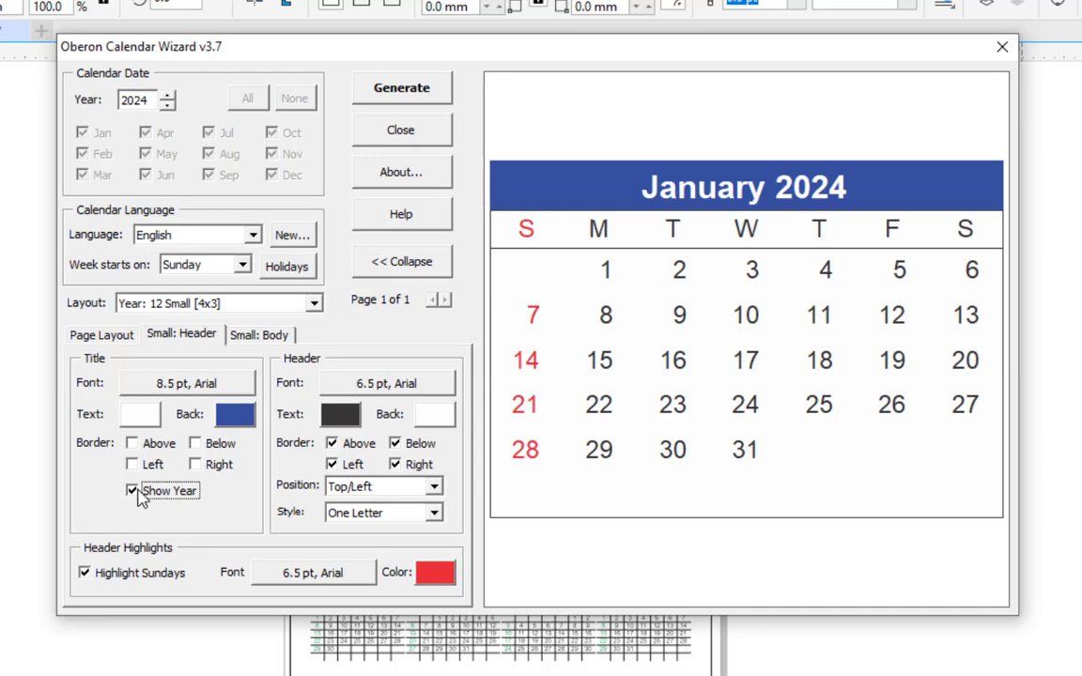
# Step: Keep the year shown in the month title and set the weekday header's background to the light purple #ABA9D3
pyautogui.click(133, 491)
pyautogui.click(132, 492)
pyautogui.click(438, 416)
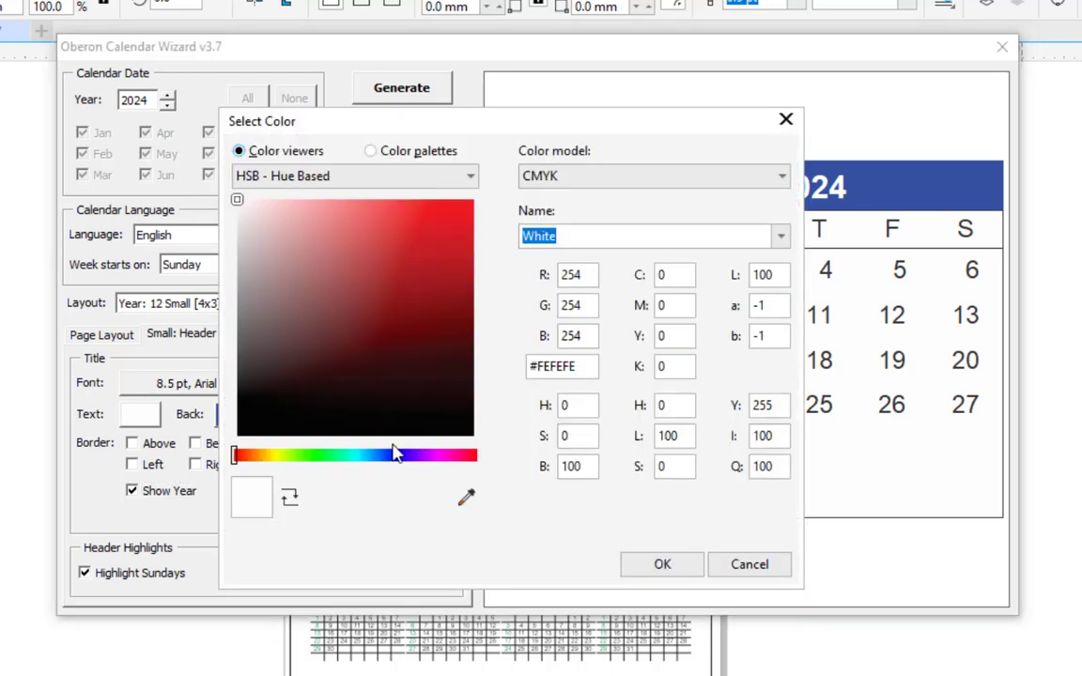
pyautogui.click(397, 456)
pyautogui.moveTo(317, 241); pyautogui.dragTo(313, 200)
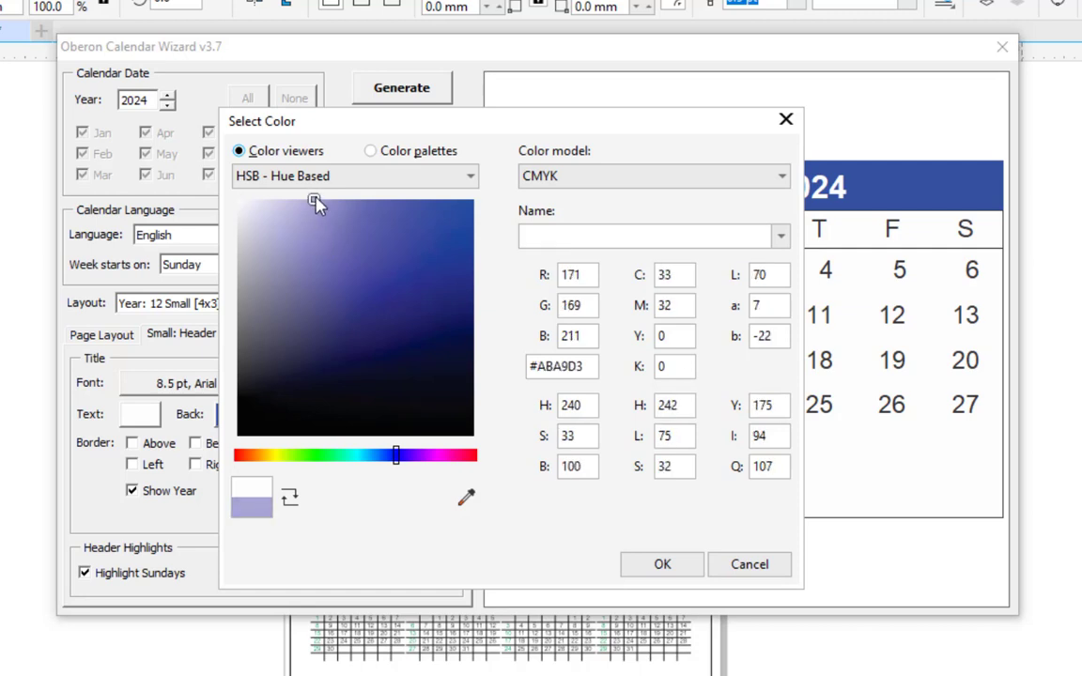
pyautogui.click(662, 565)
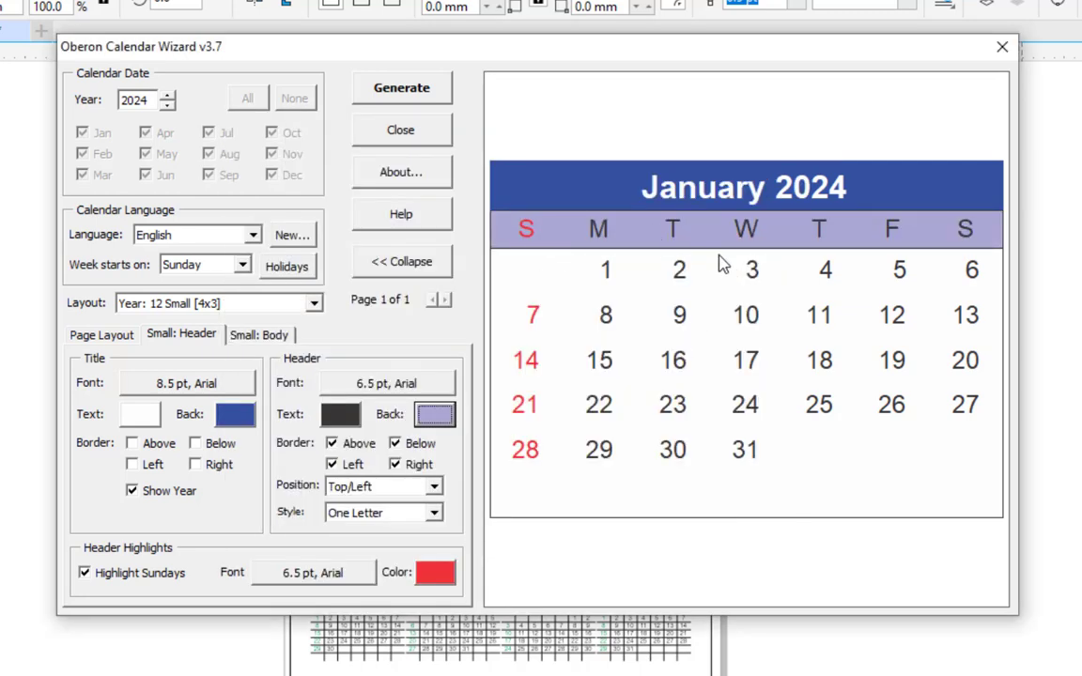
# Step: Remove the above, below, left and right borders from the weekday header
pyautogui.click(357, 445)
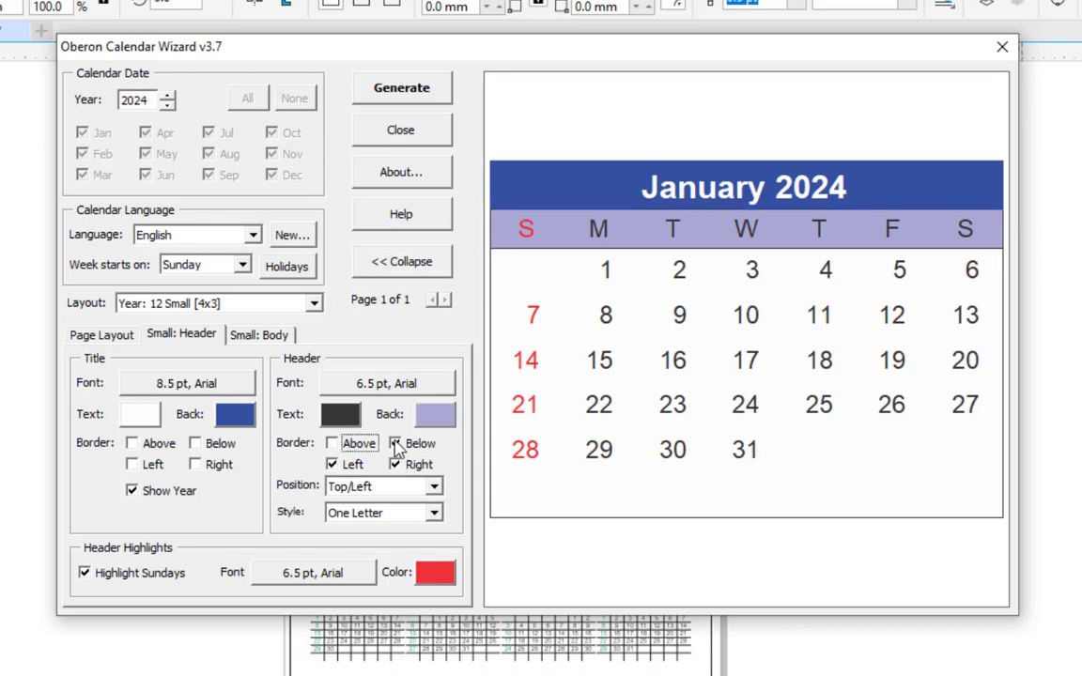
pyautogui.click(395, 445)
pyautogui.click(395, 465)
pyautogui.click(333, 465)
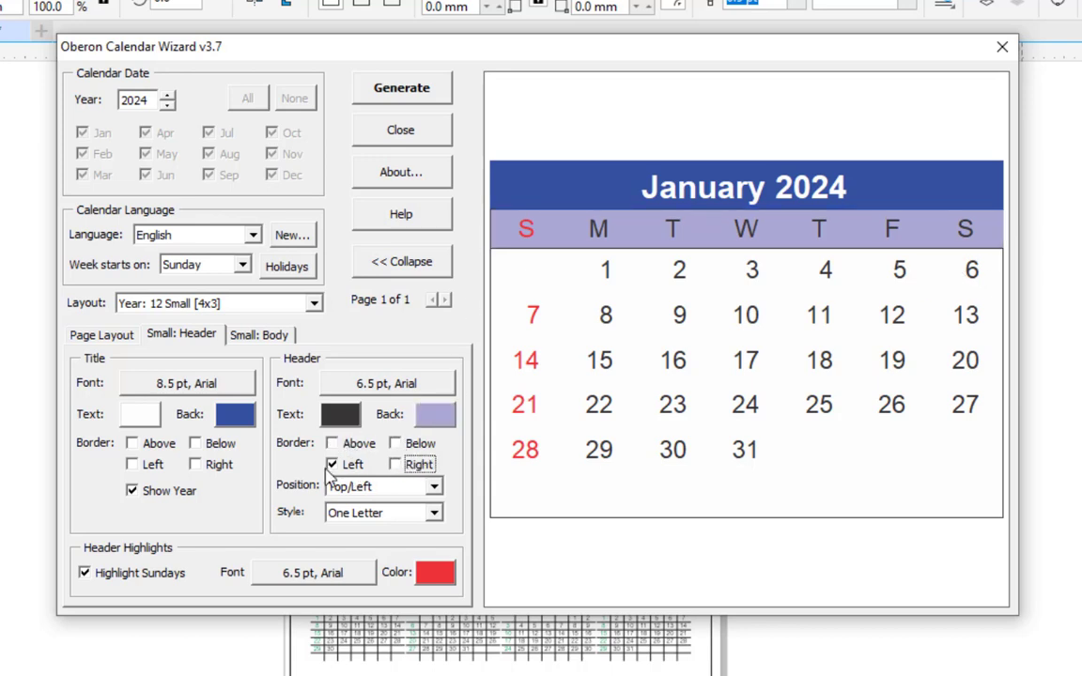
pyautogui.click(333, 465)
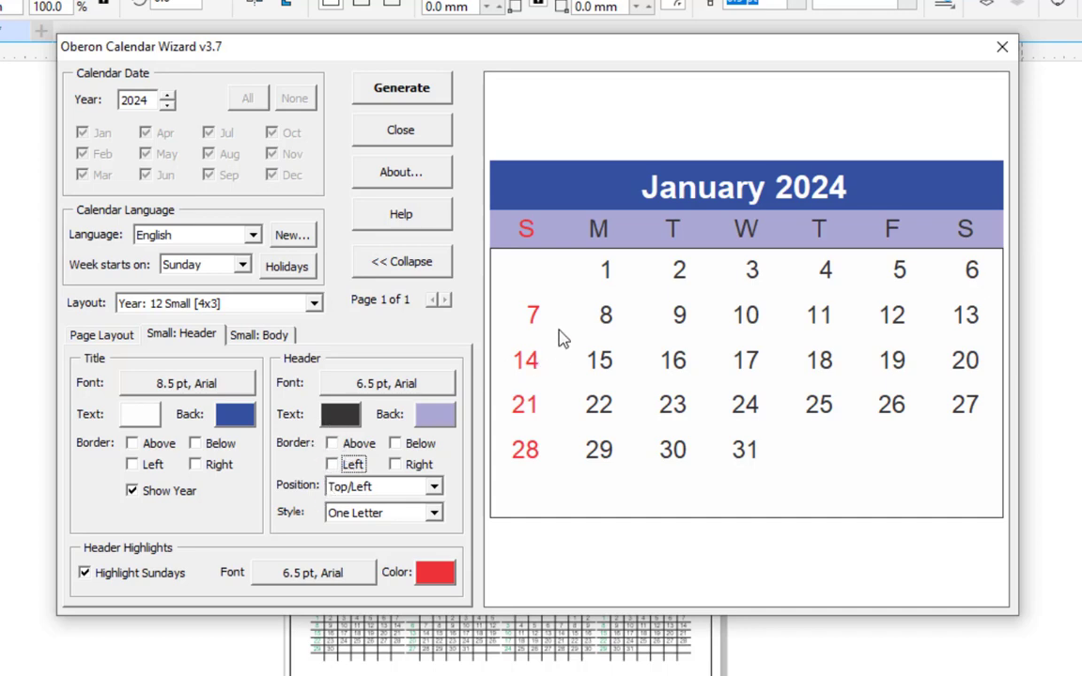
# Step: Keep the small calendars' body in horizontal orientation and remove all four of its borders
pyautogui.click(273, 337)
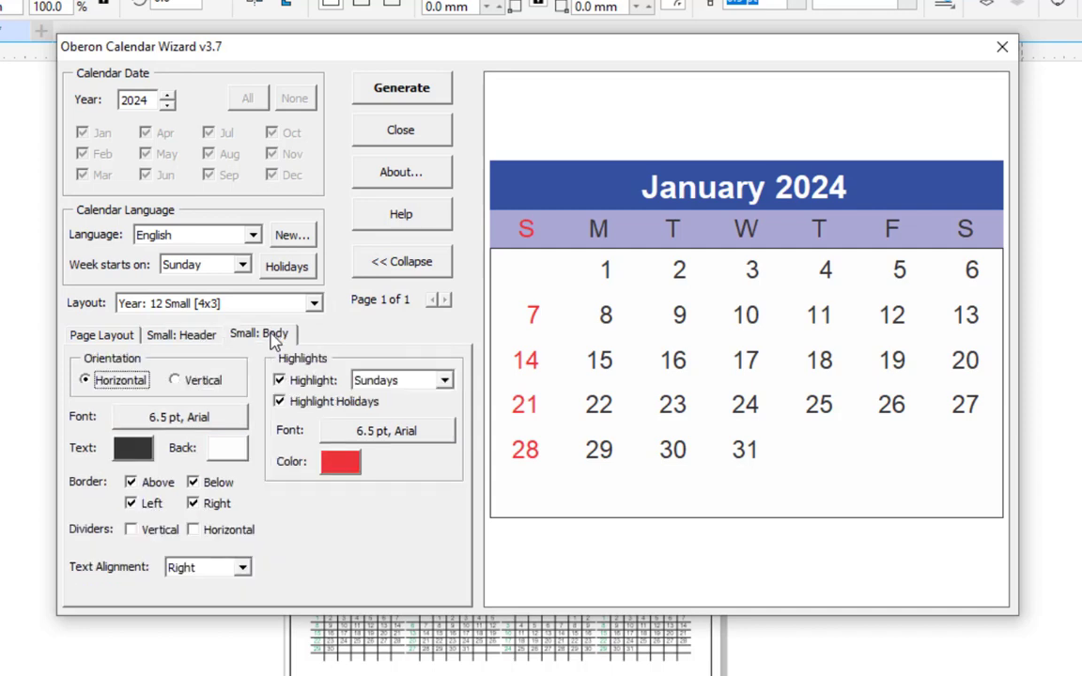
pyautogui.click(181, 389)
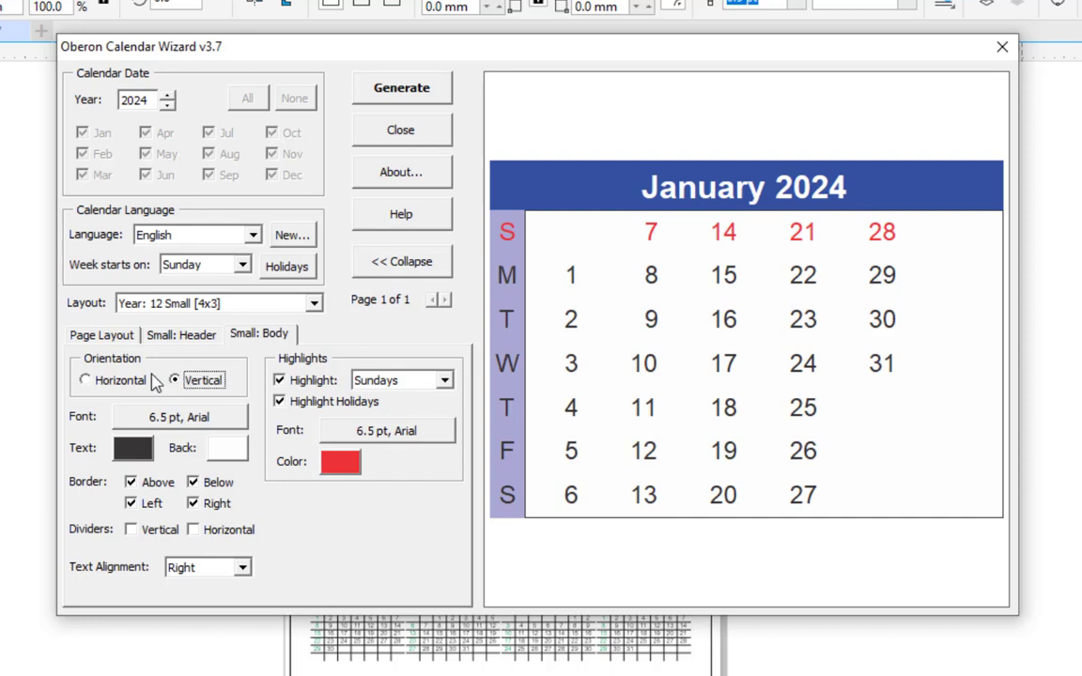
pyautogui.click(90, 385)
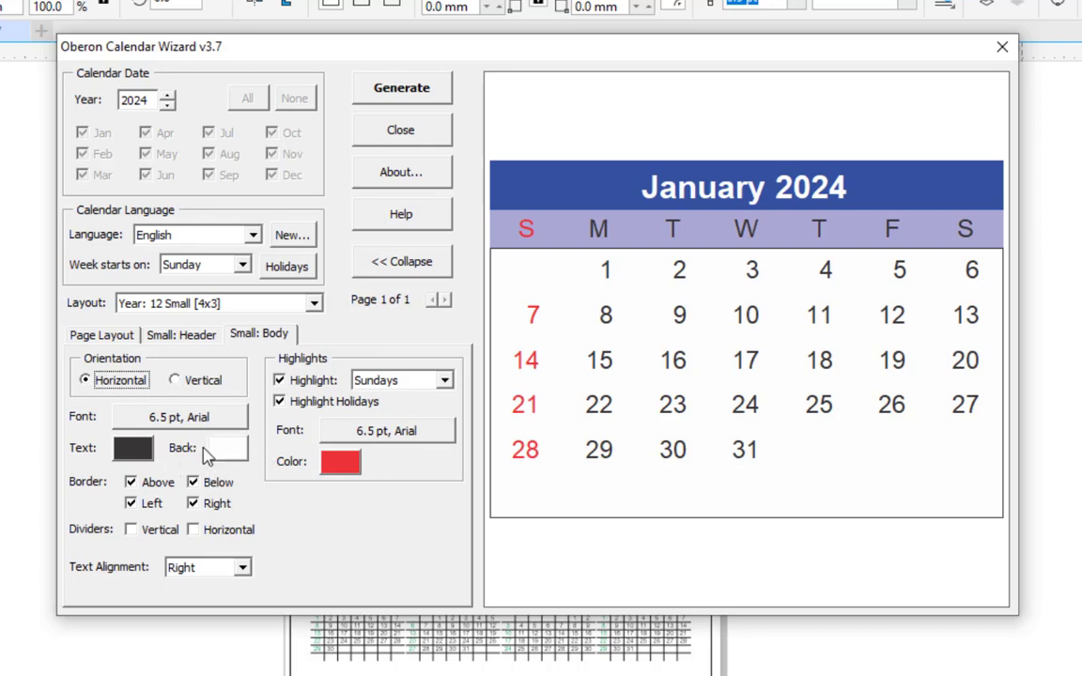
pyautogui.click(192, 483)
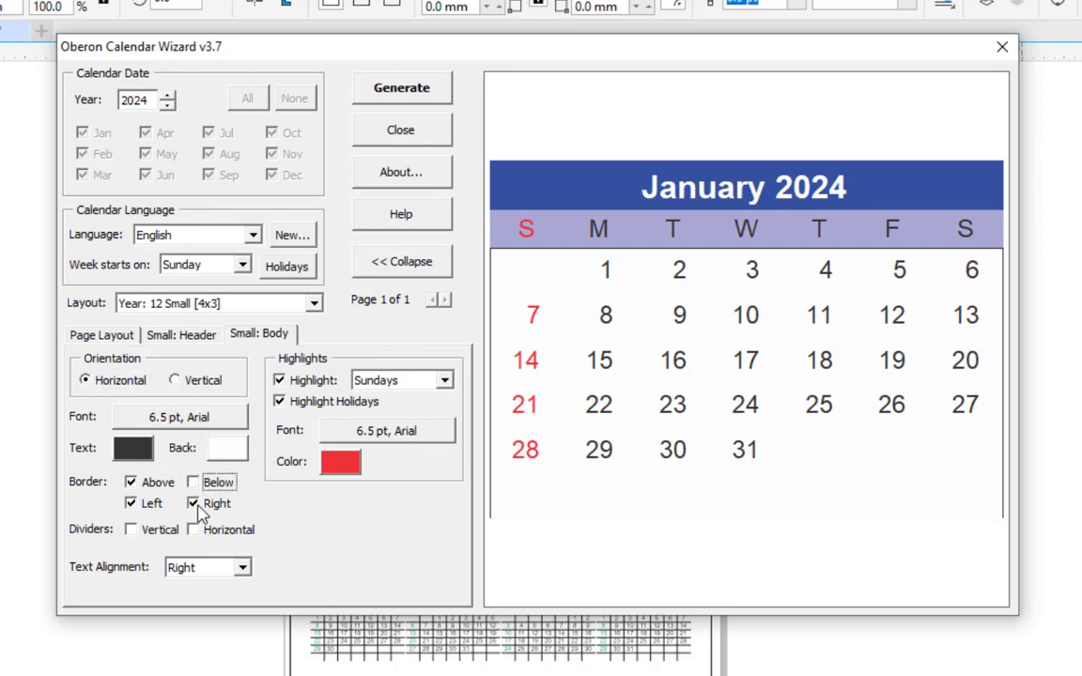
pyautogui.click(194, 505)
pyautogui.click(130, 482)
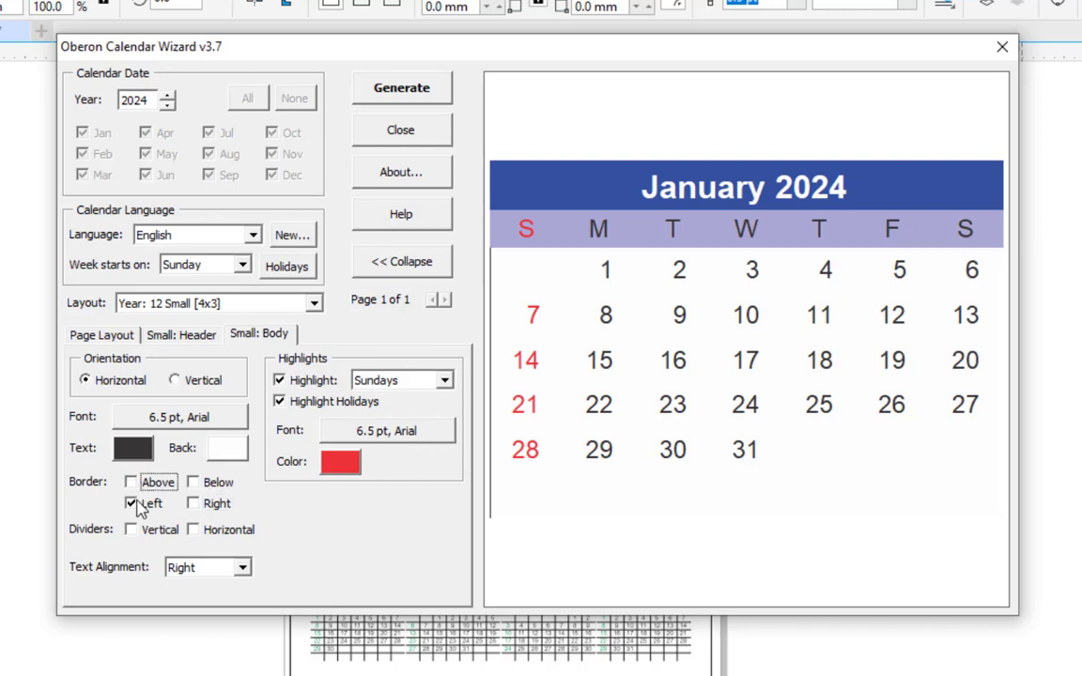
pyautogui.click(138, 507)
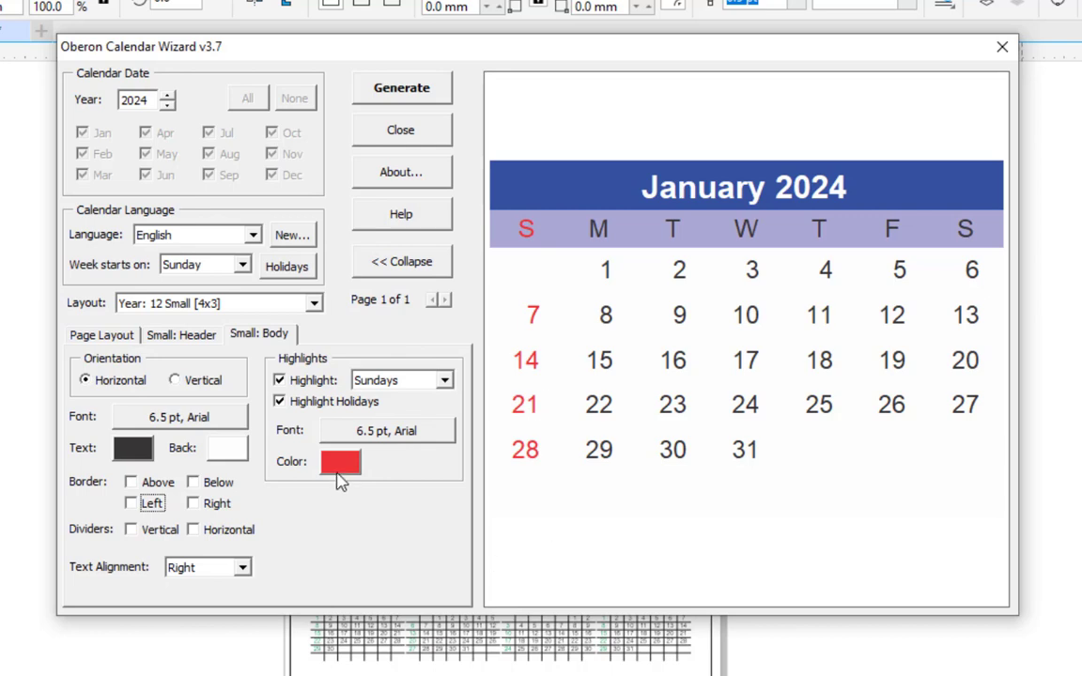
# Step: Set the text alignment of the day numbers in the small calendars' body to Center
pyautogui.click(242, 569)
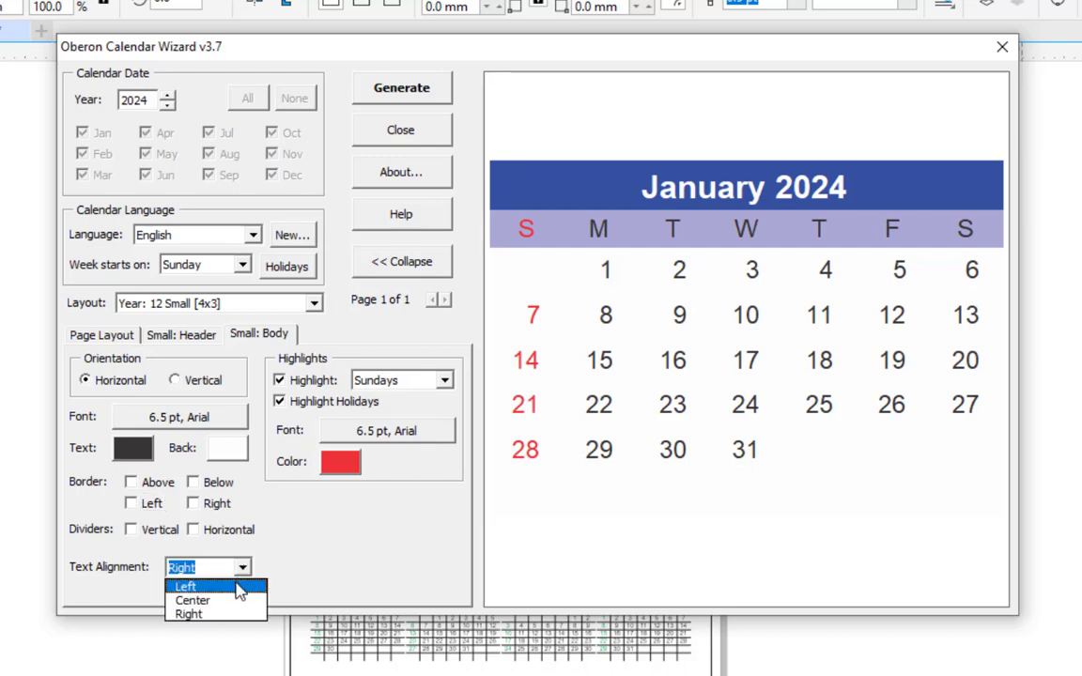
pyautogui.click(238, 587)
pyautogui.click(242, 569)
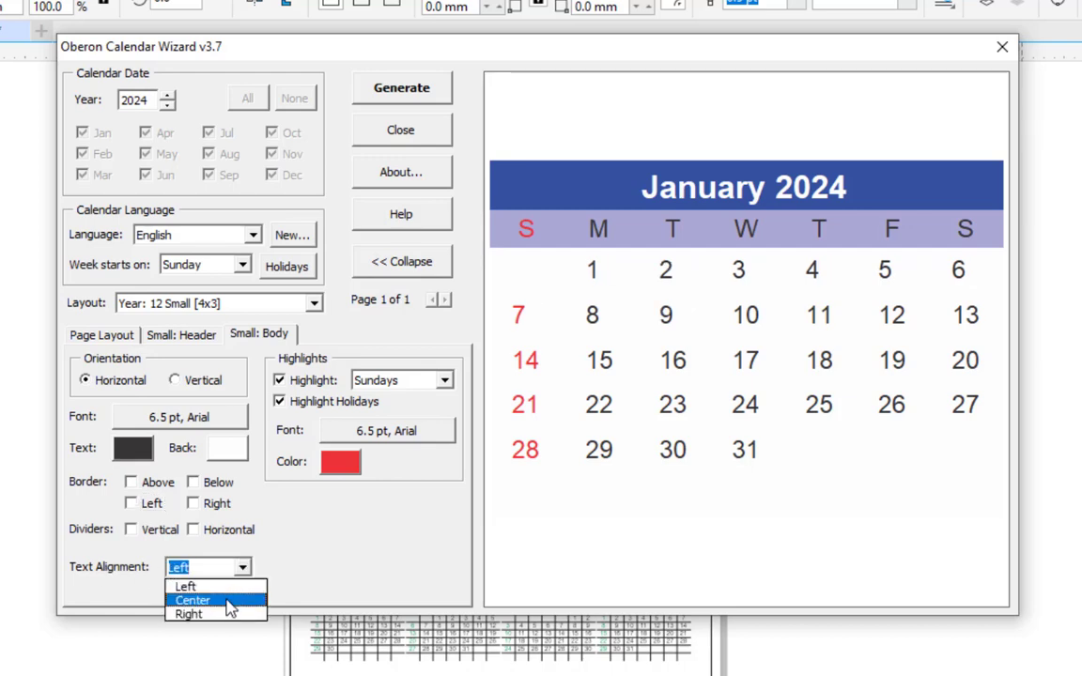
pyautogui.click(225, 601)
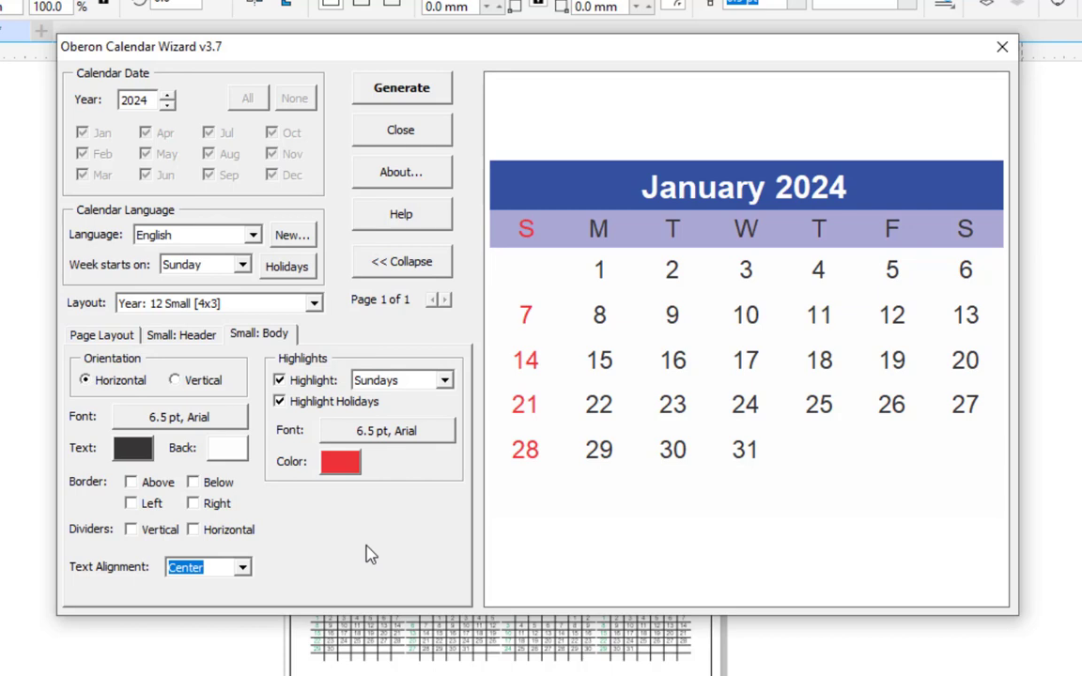
# Step: Save the current blue calendar formatting as a style named FIRST STYLE and check it in the list of formatting styles
pyautogui.click(105, 344)
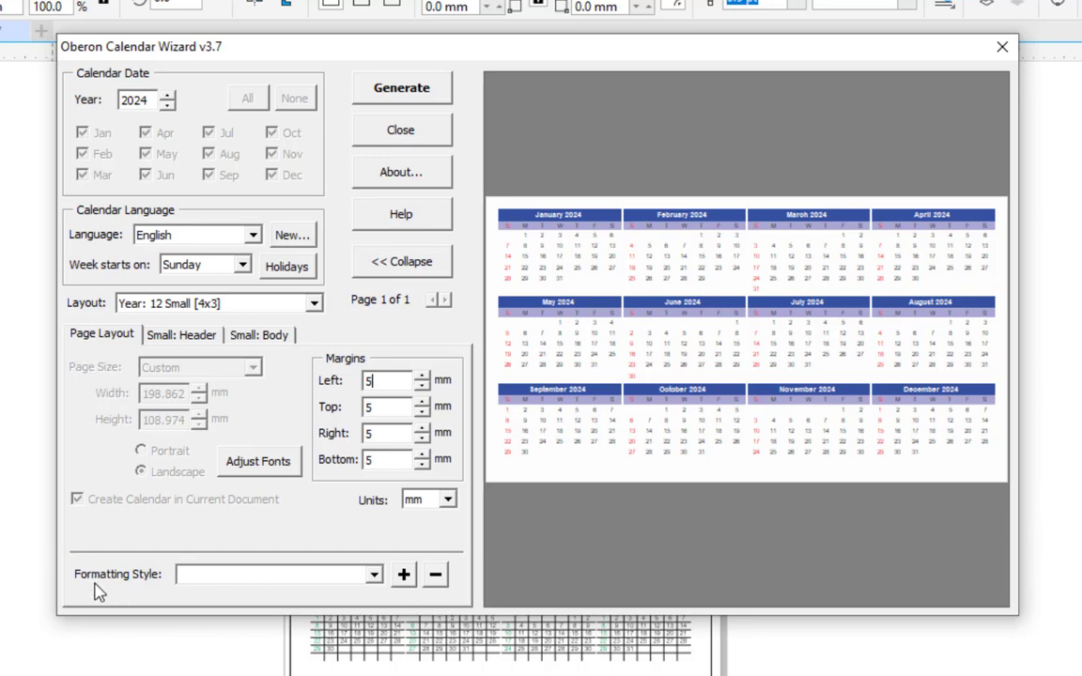
pyautogui.click(401, 577)
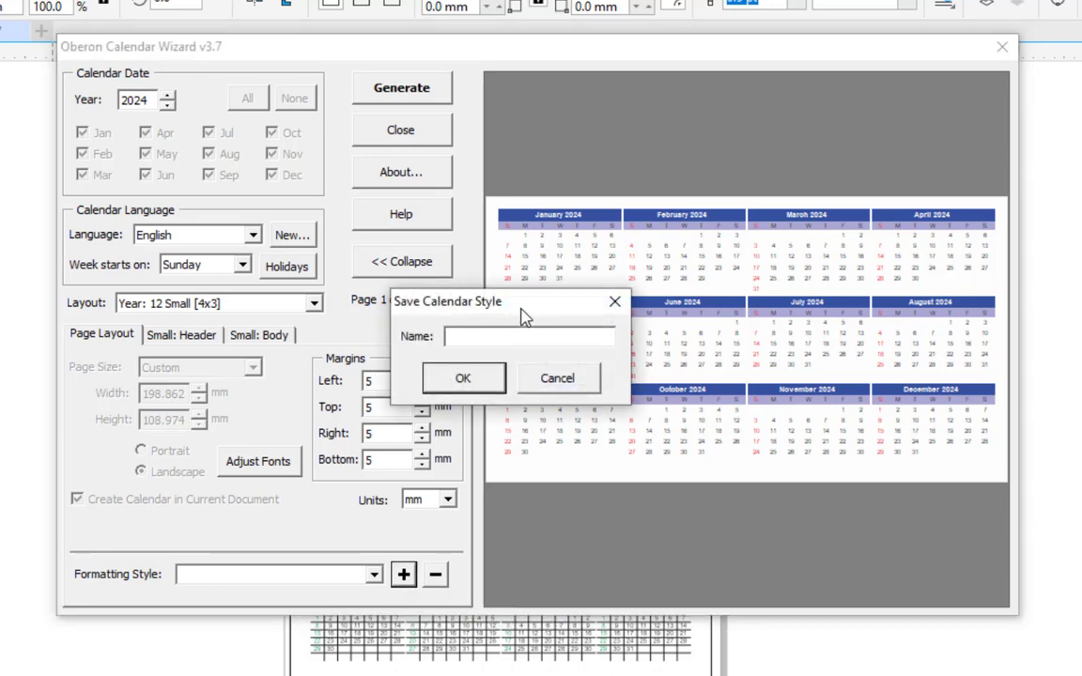
pyautogui.moveTo(539, 308); pyautogui.dragTo(385, 329)
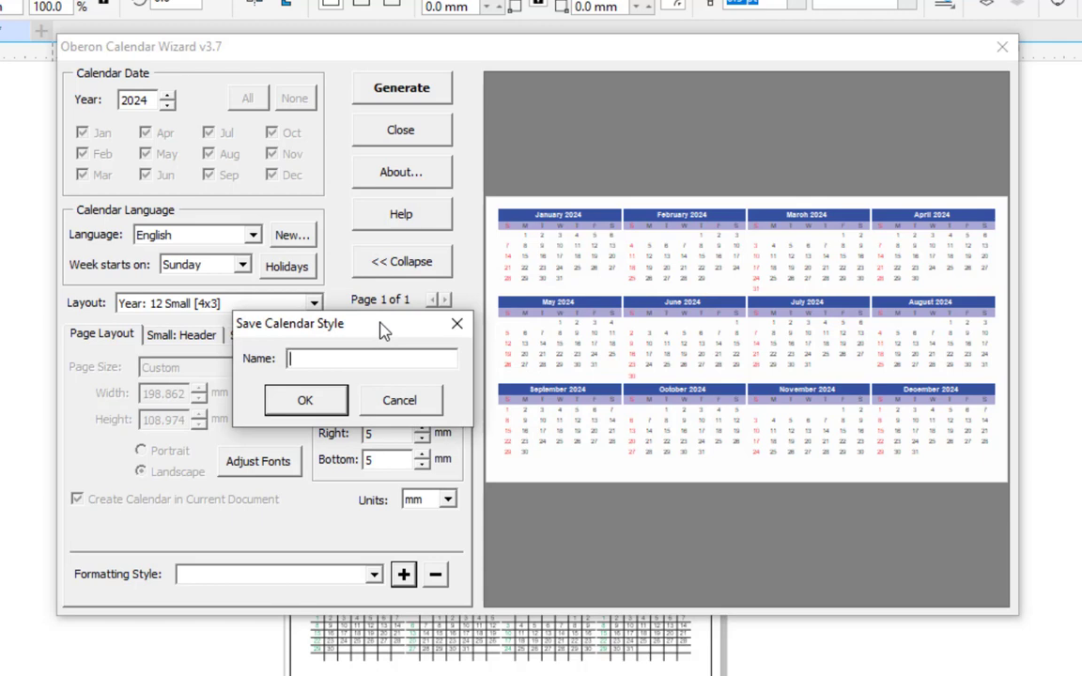
pyautogui.write('FIRST STYLE')
pyautogui.click(326, 406)
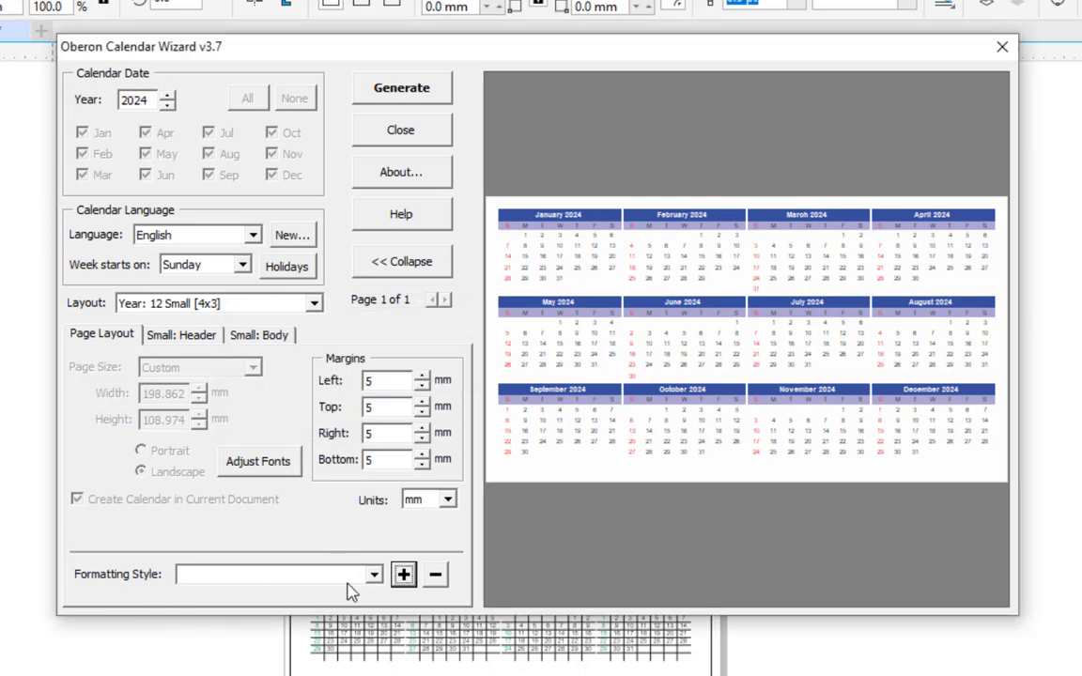
pyautogui.click(374, 575)
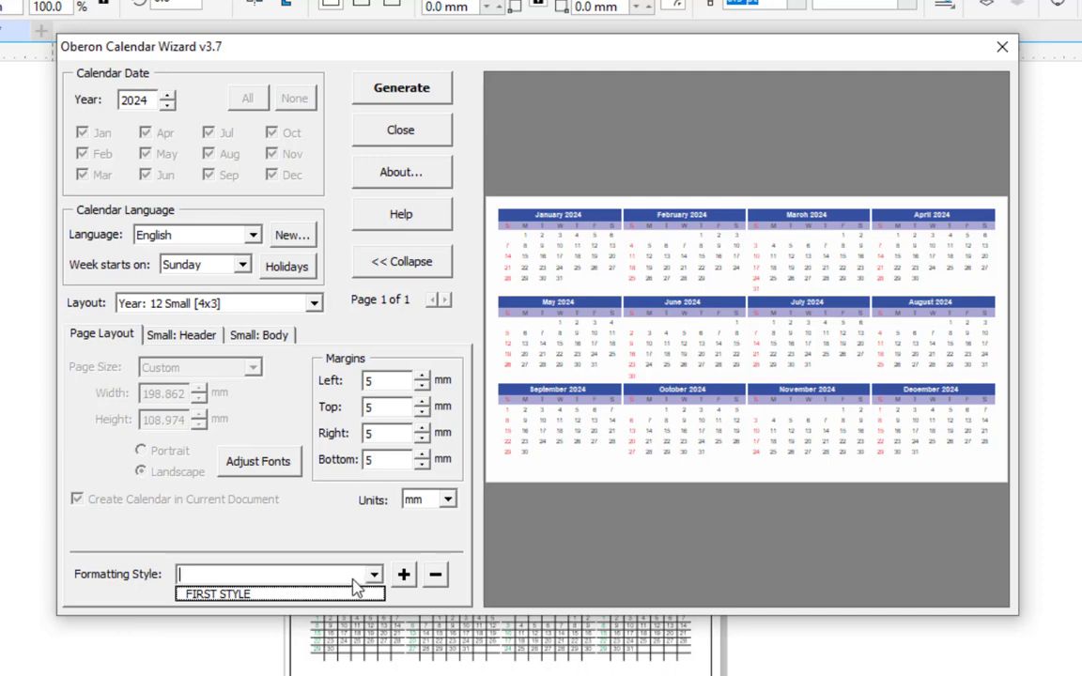
pyautogui.click(338, 526)
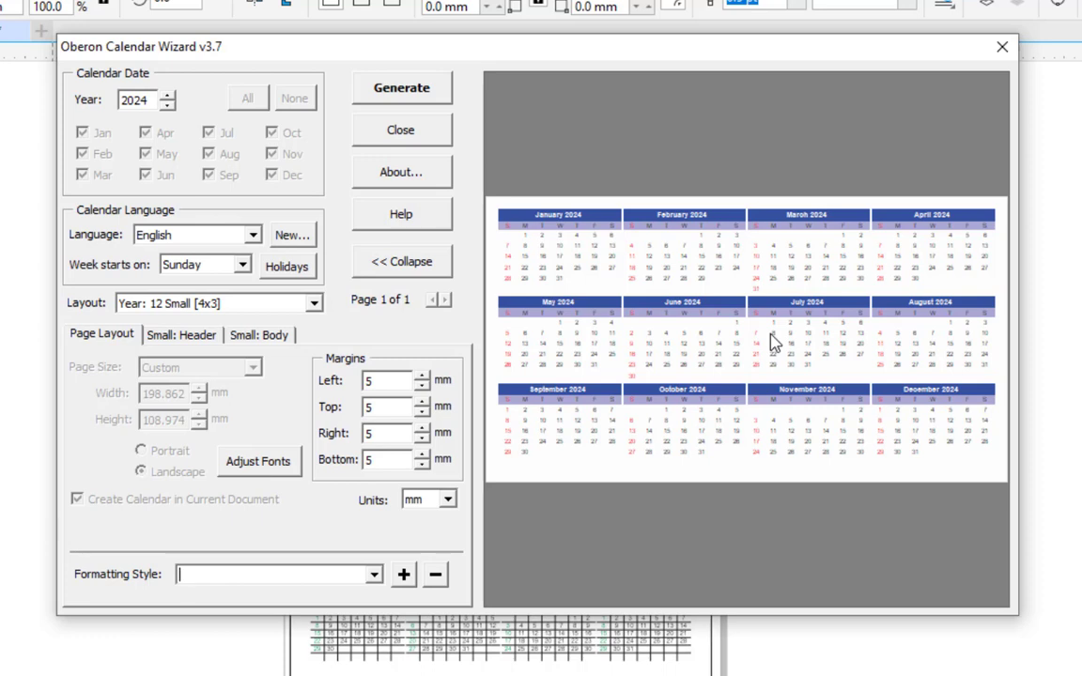
# Step: Set the month title's background to the green #09874E
pyautogui.click(194, 340)
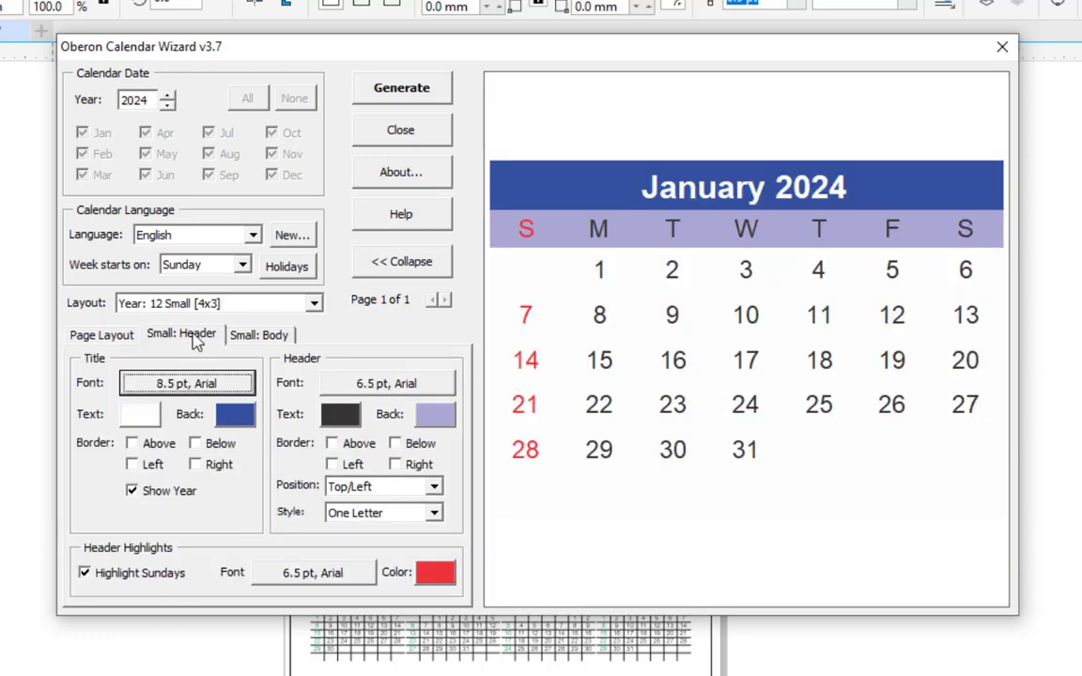
pyautogui.click(235, 418)
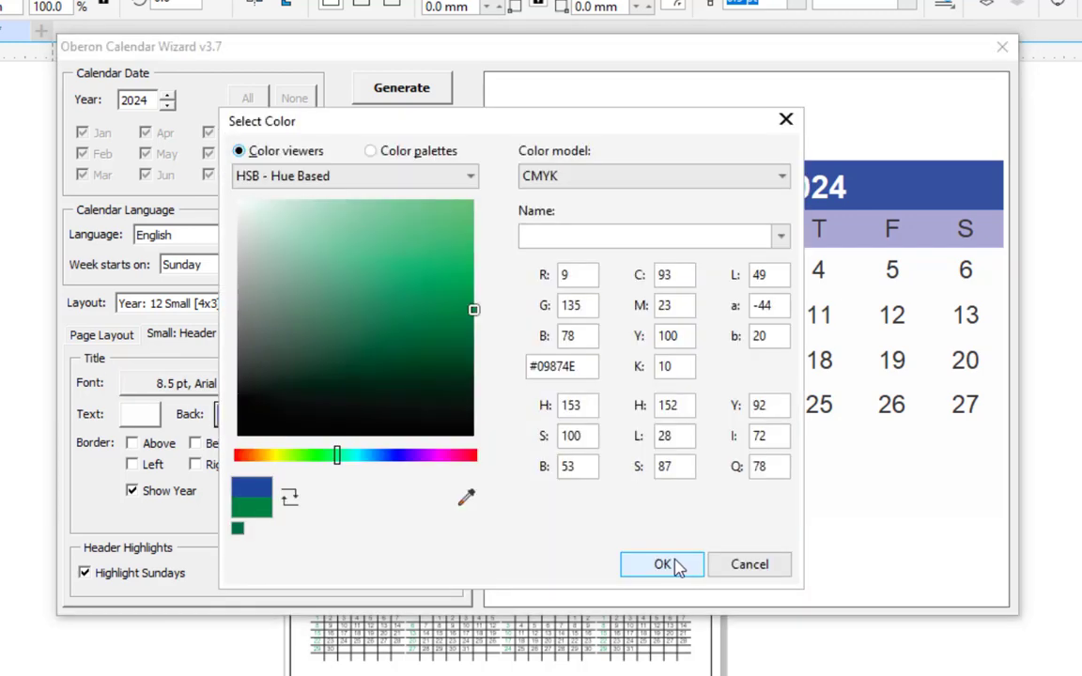
pyautogui.click(677, 565)
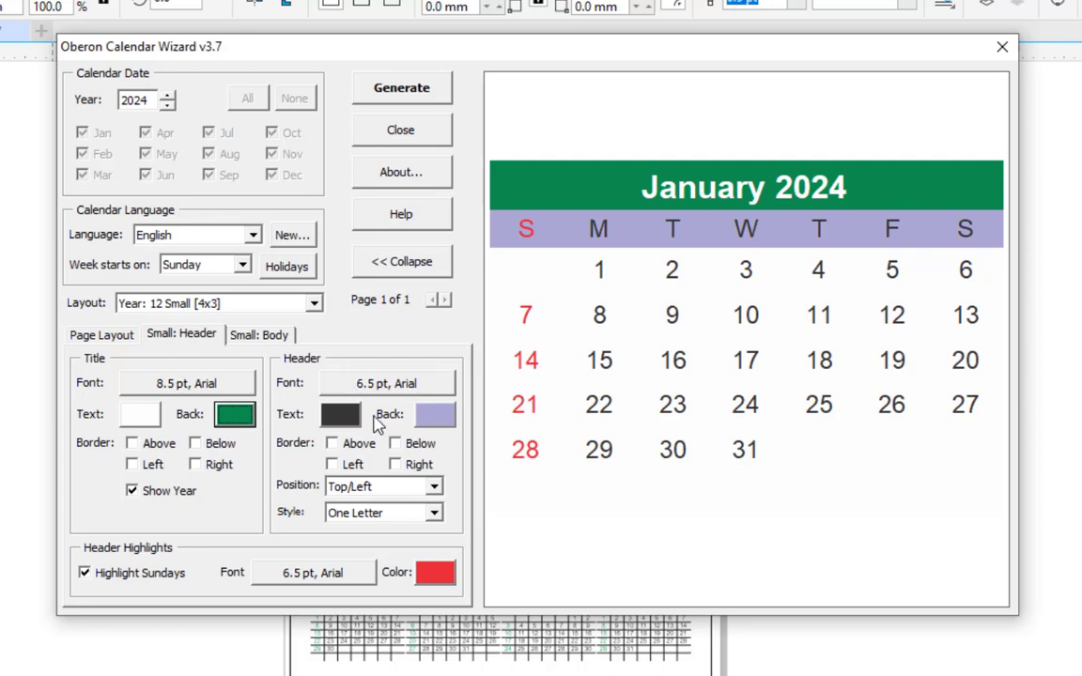
# Step: Set the weekday header's background to the pale green #E3F2E8
pyautogui.click(447, 421)
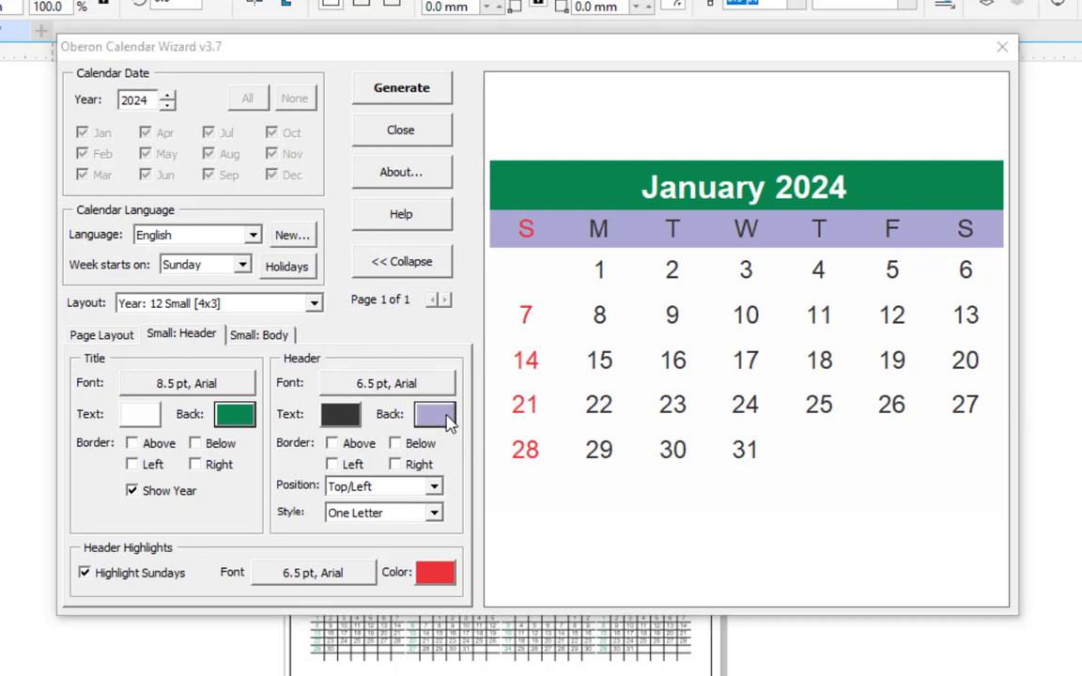
pyautogui.click(337, 455)
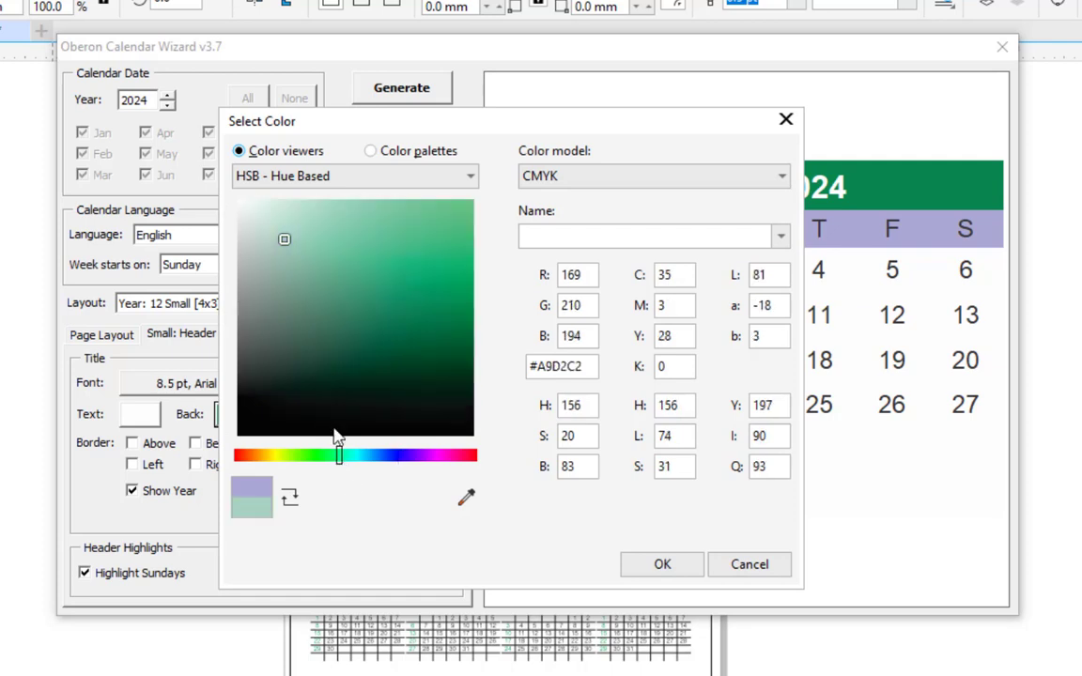
pyautogui.moveTo(337, 438); pyautogui.dragTo(334, 438)
pyautogui.click(265, 199)
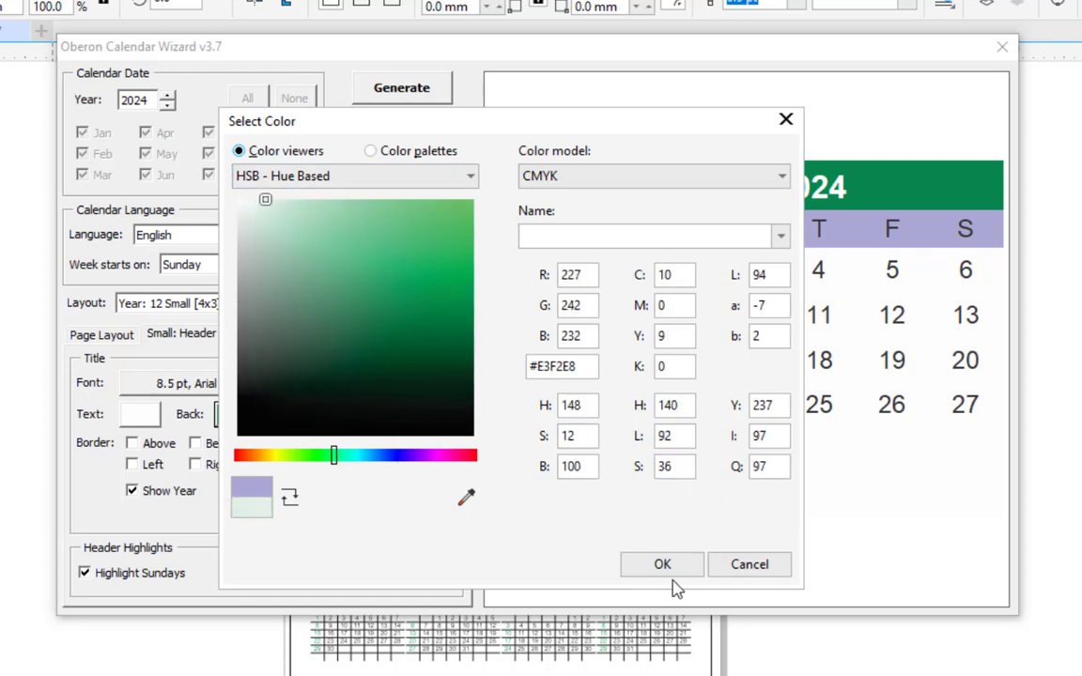
pyautogui.click(664, 567)
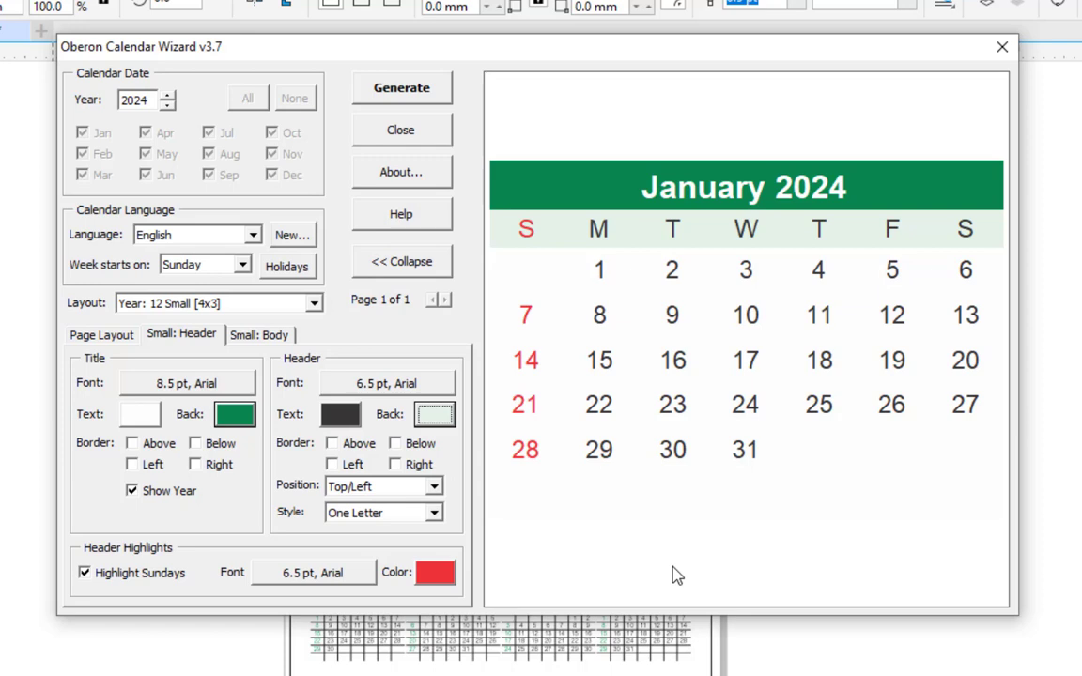
# Step: Set the small calendars' body to vertical orientation with only vertical dividers between the days
pyautogui.click(278, 337)
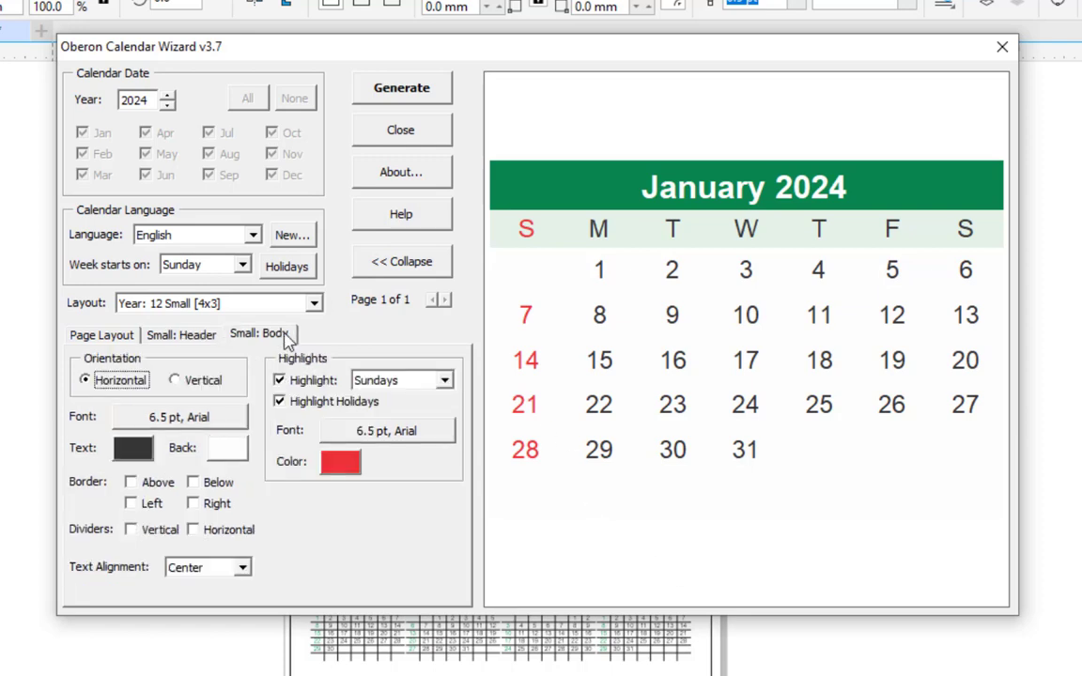
pyautogui.click(176, 382)
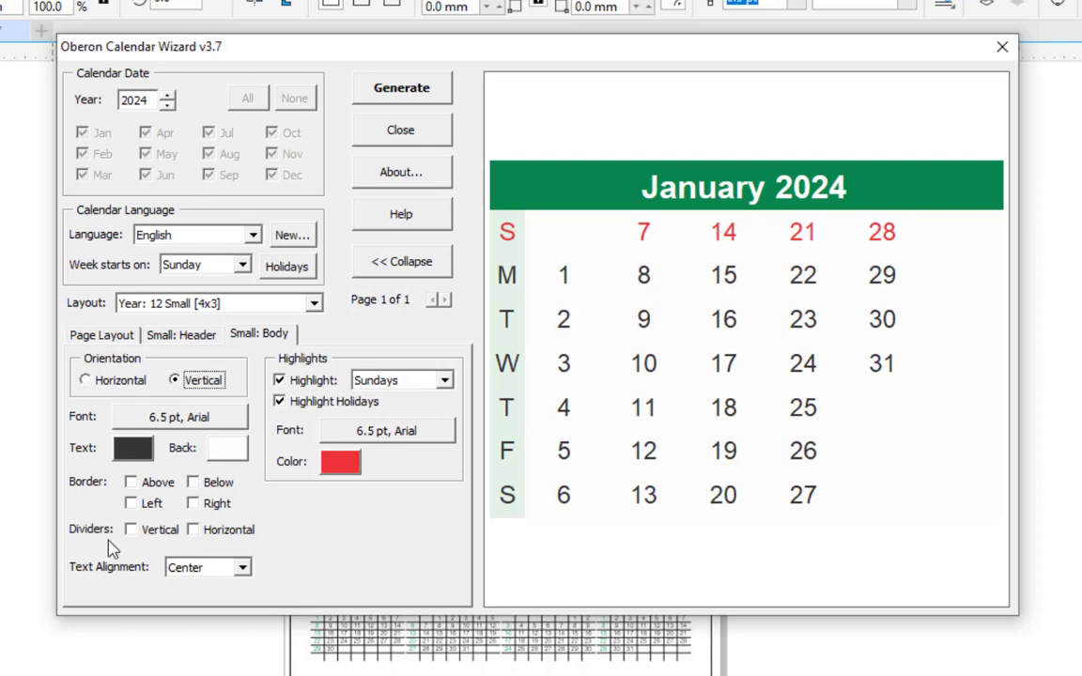
pyautogui.click(194, 532)
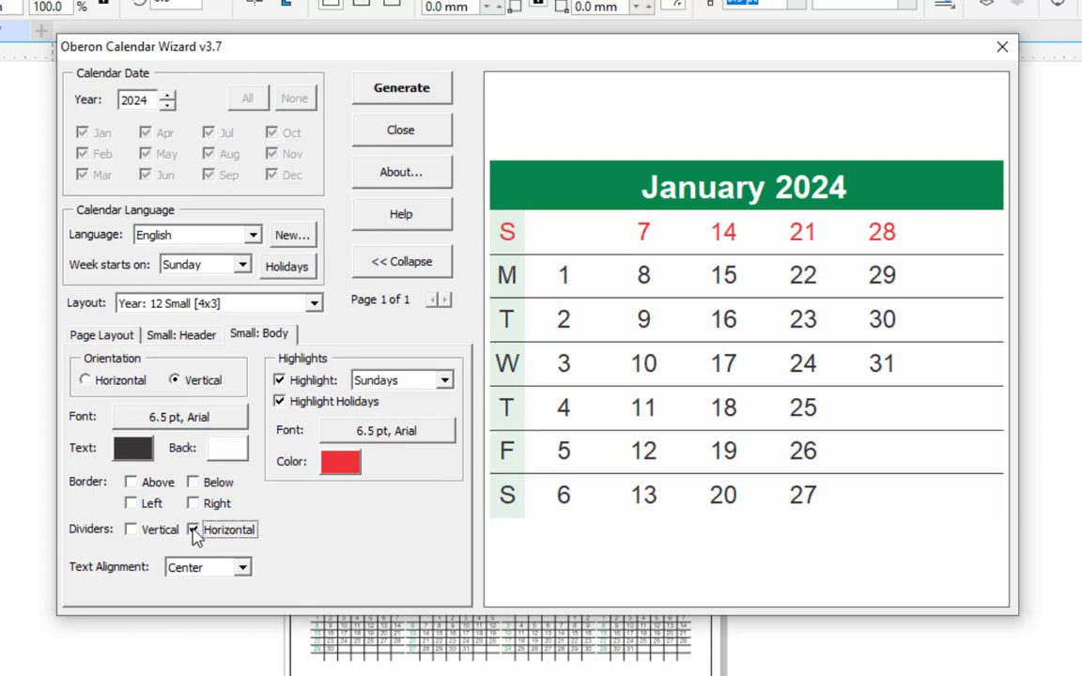
pyautogui.click(132, 531)
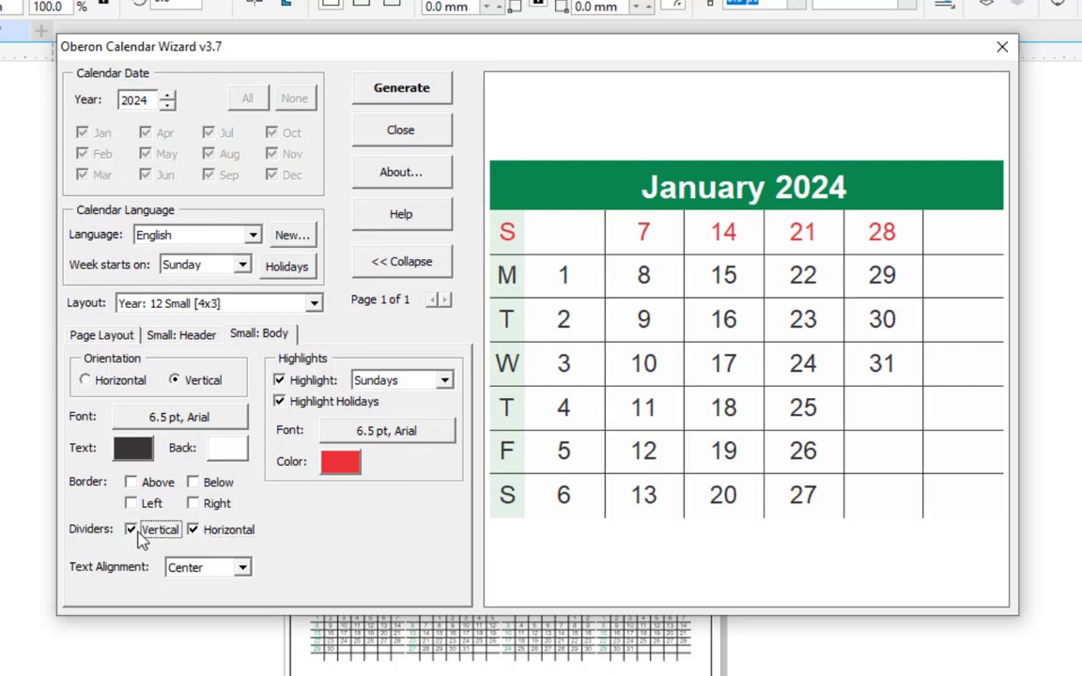
pyautogui.click(193, 531)
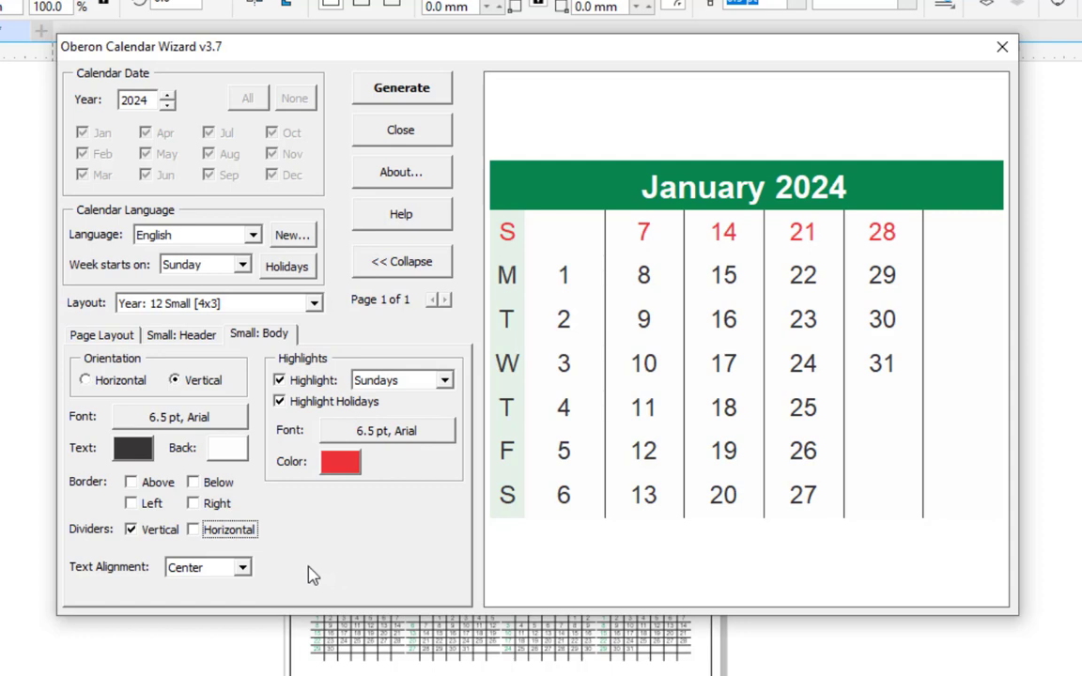
# Step: Save the green calendar formatting as a style named SECOND STYLE
pyautogui.click(102, 335)
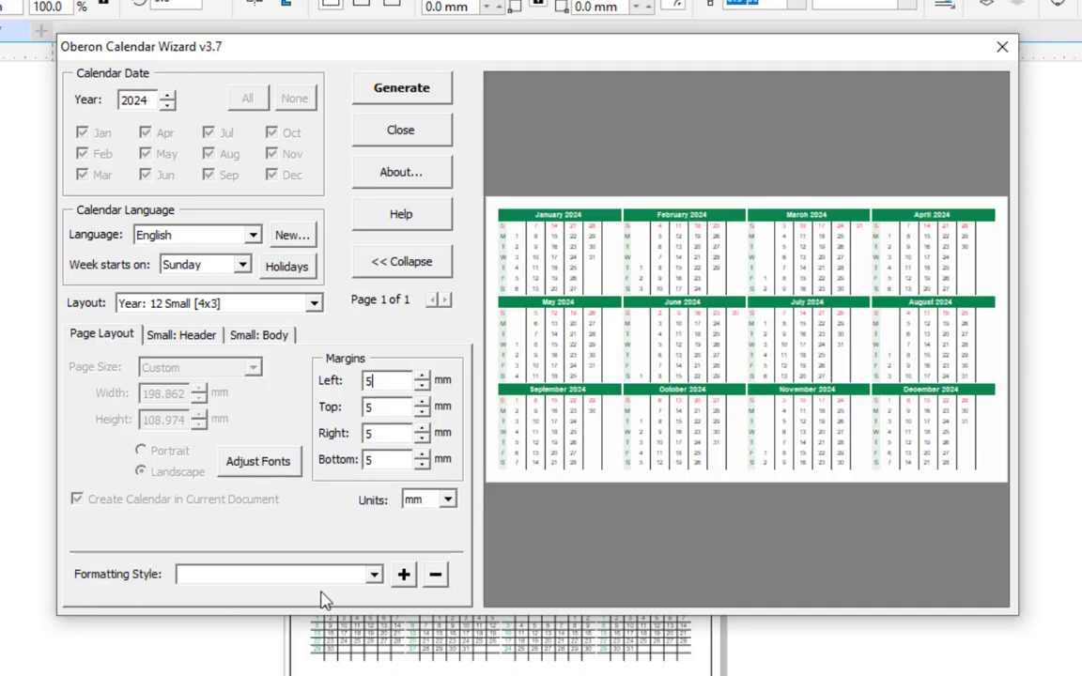
pyautogui.click(403, 574)
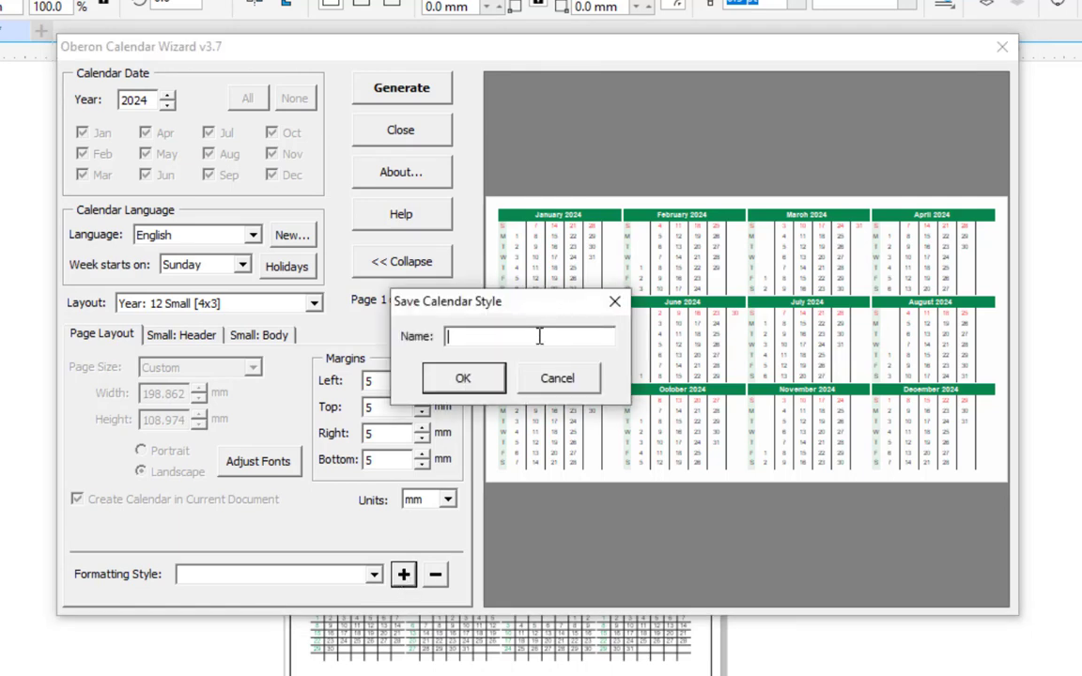
pyautogui.write('SECOND STYLE')
pyautogui.click(464, 378)
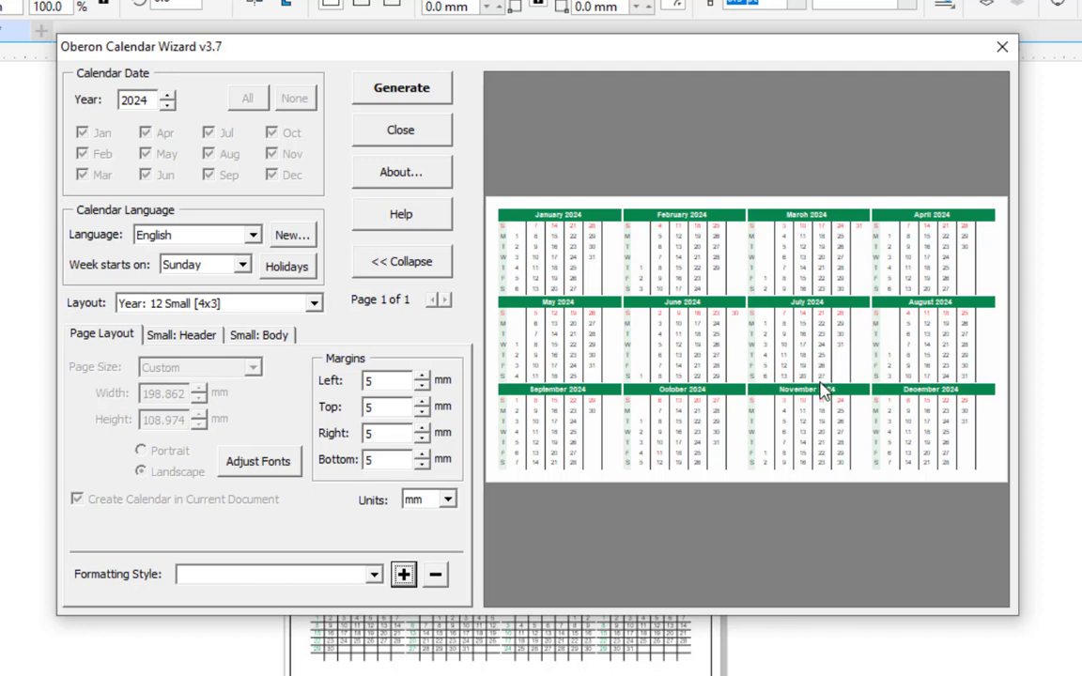
# Step: Close the wizard without generating and delete the existing green calendar inside the lower rectangle
pyautogui.click(1003, 45)
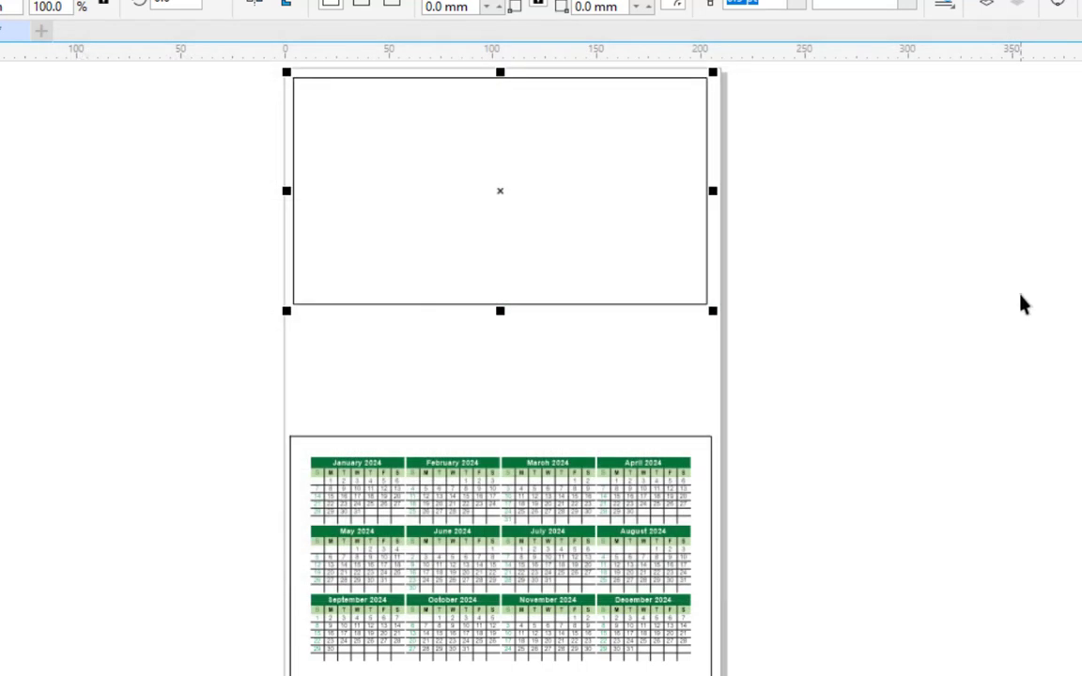
pyautogui.moveTo(180, 438); pyautogui.dragTo(738, 671)
pyautogui.press('Delete')
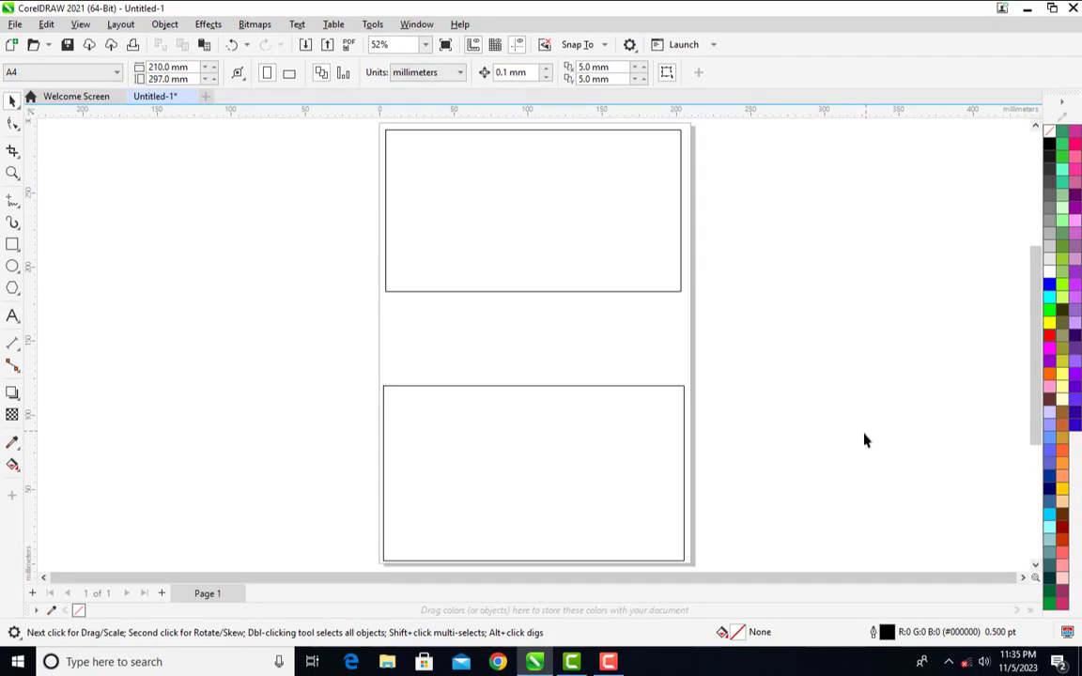
pyautogui.click(373, 25)
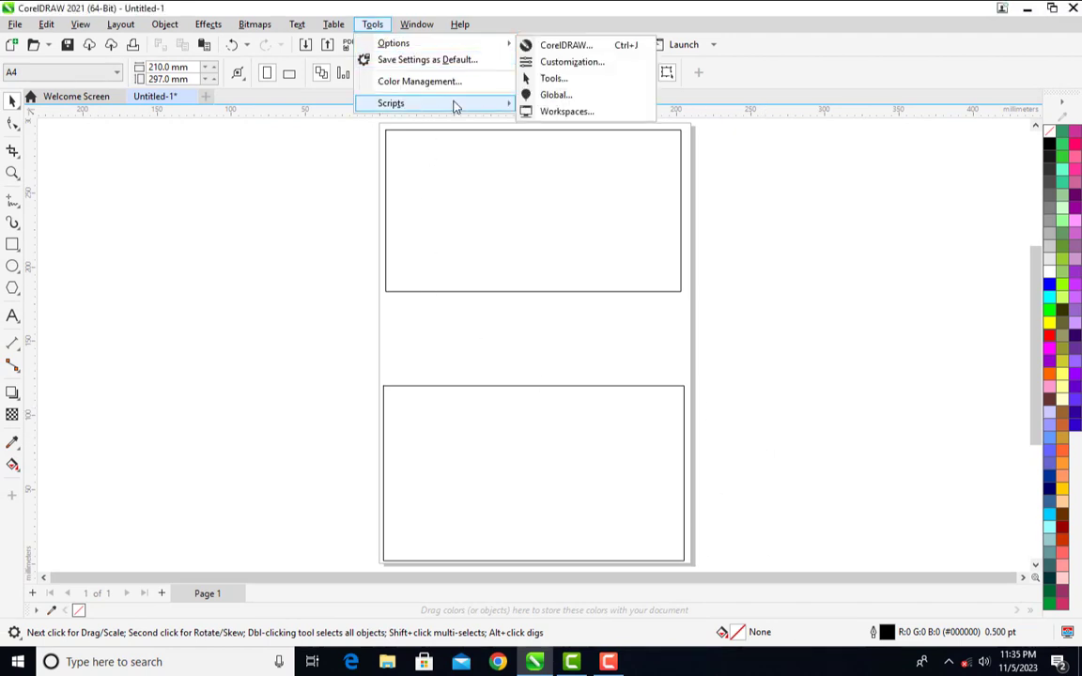
pyautogui.moveTo(490, 106)
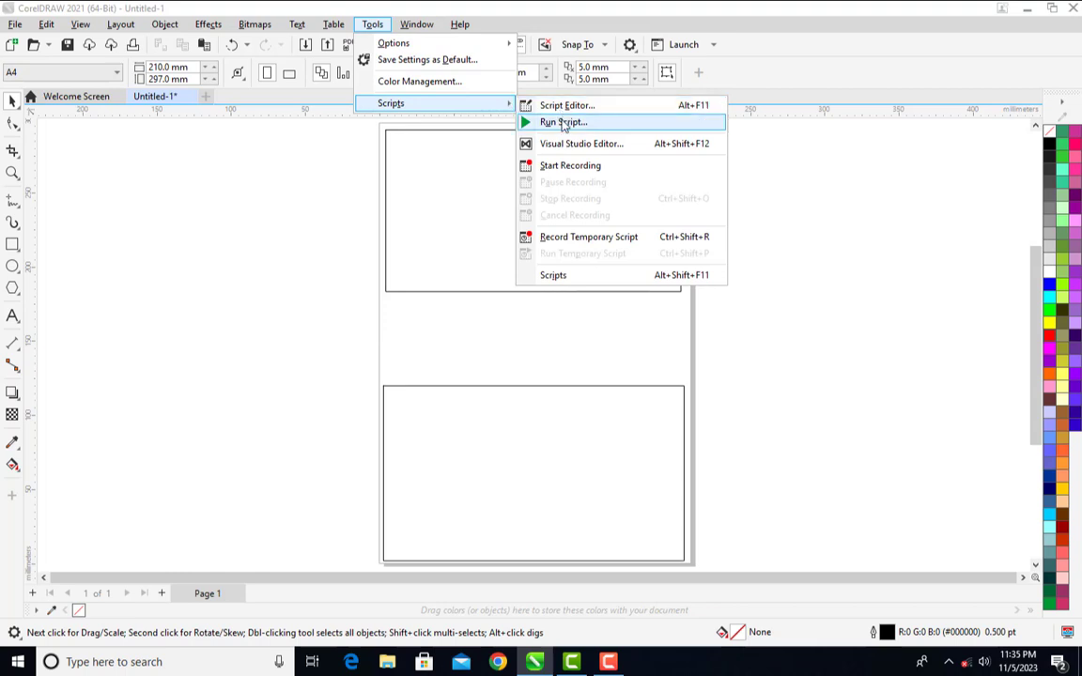
pyautogui.click(510, 120)
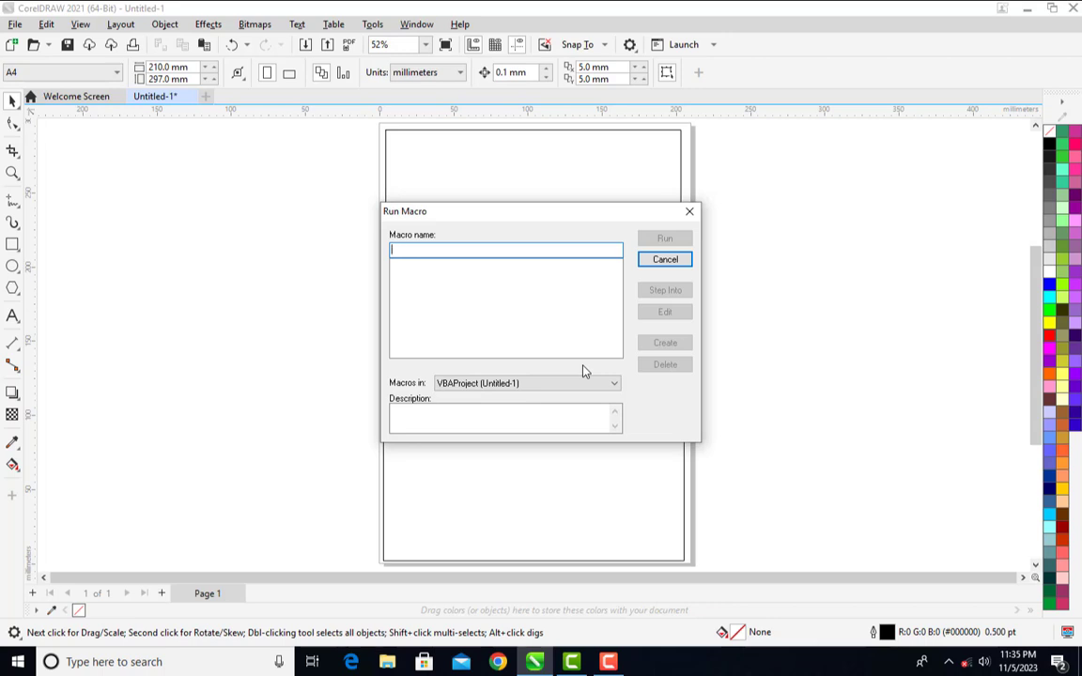
pyautogui.click(575, 383)
pyautogui.click(544, 407)
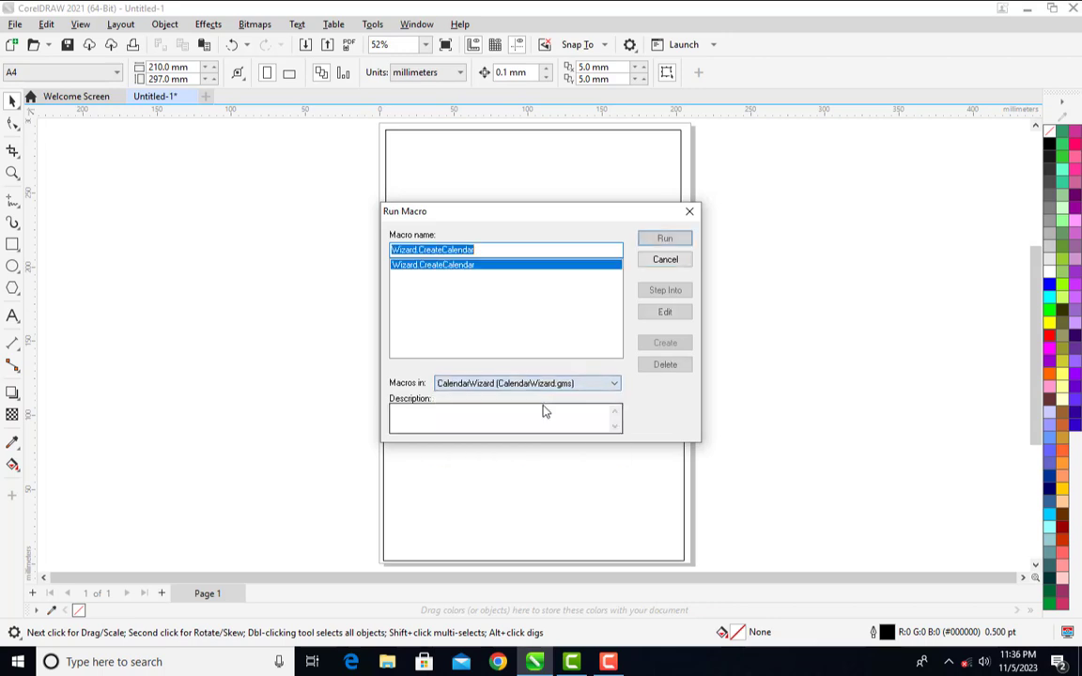
pyautogui.click(666, 239)
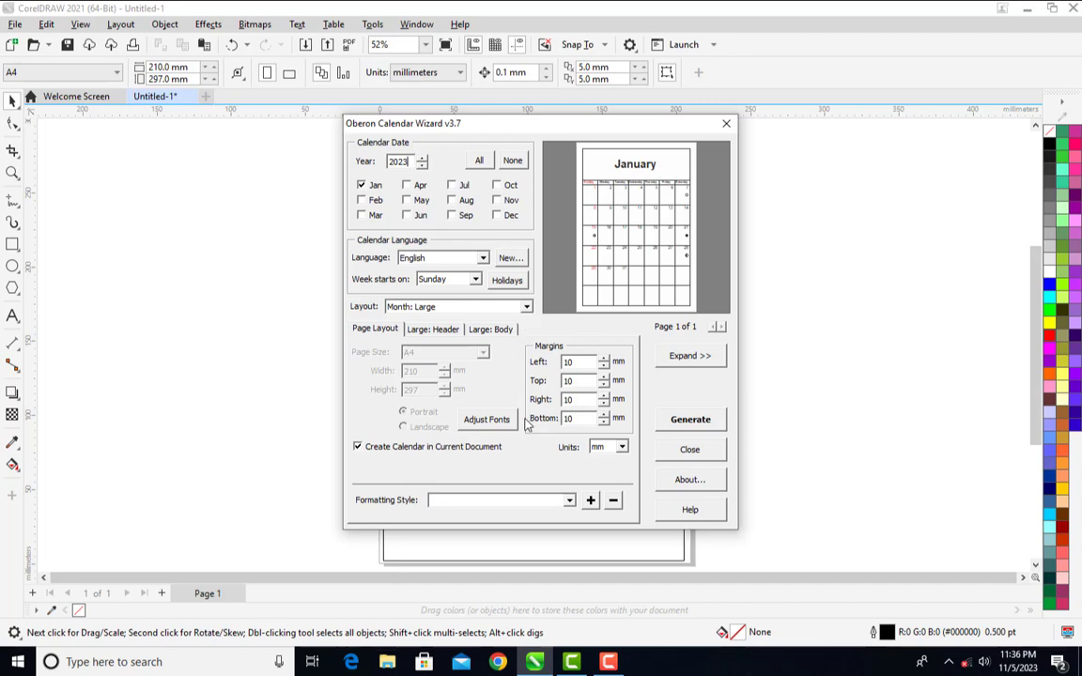
pyautogui.click(422, 157)
pyautogui.click(525, 307)
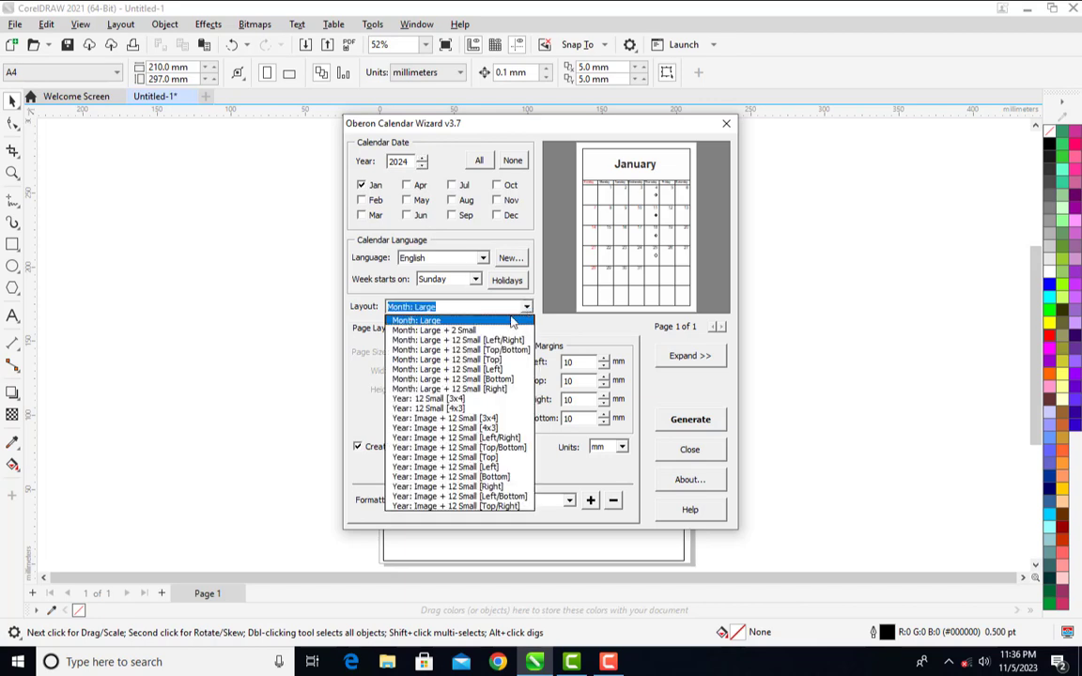
pyautogui.click(481, 410)
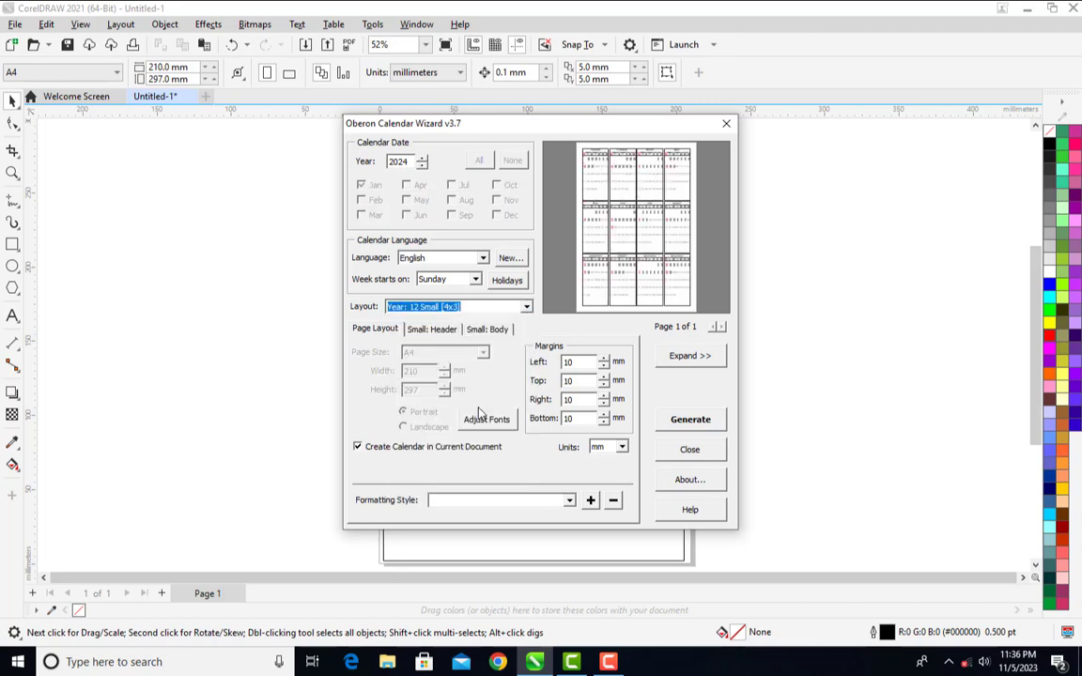
pyautogui.click(685, 357)
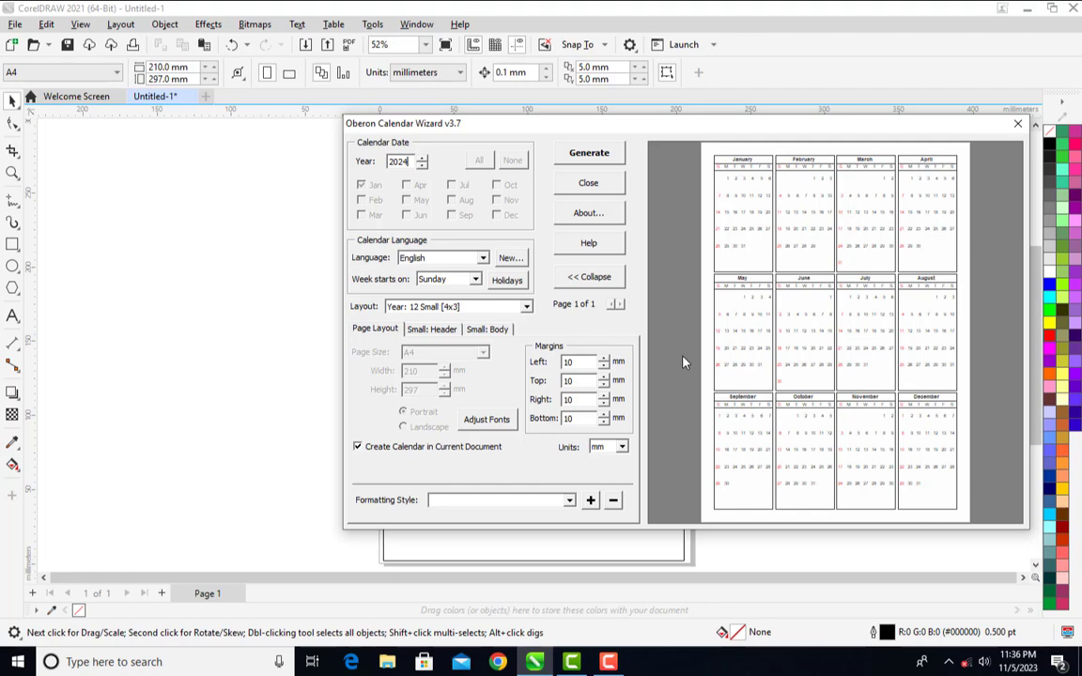
pyautogui.click(1017, 125)
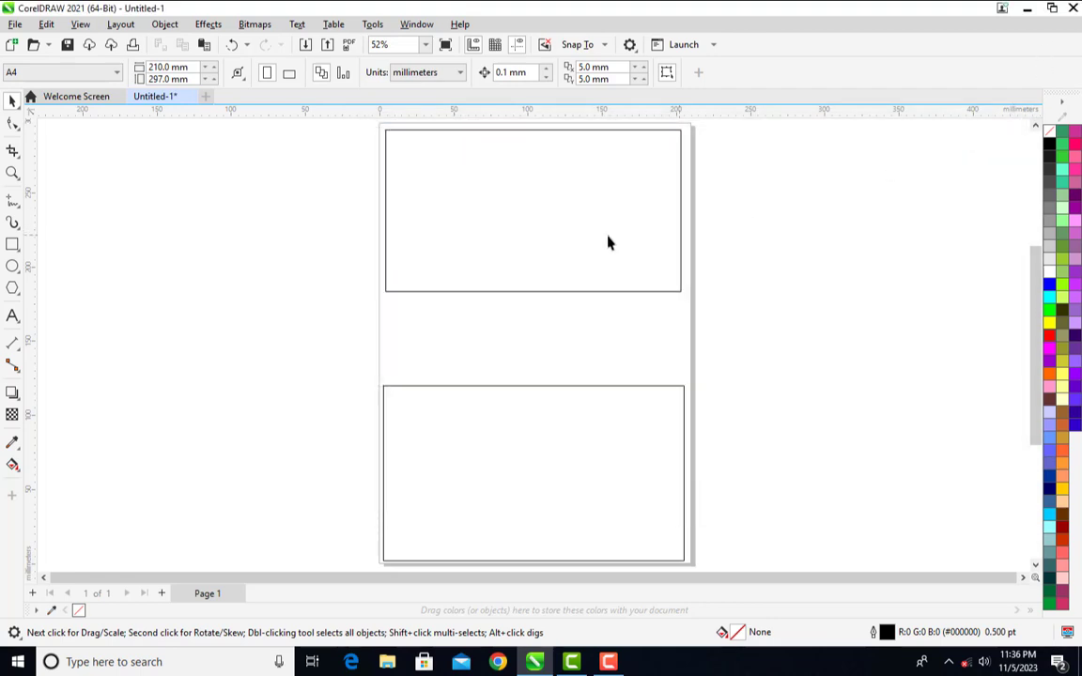
# Step: Move the upper rectangle down about 14 mm and run the Wizard.CreateCalendar macro from CalendarWizard.gms to place a calendar inside it
pyautogui.click(602, 245)
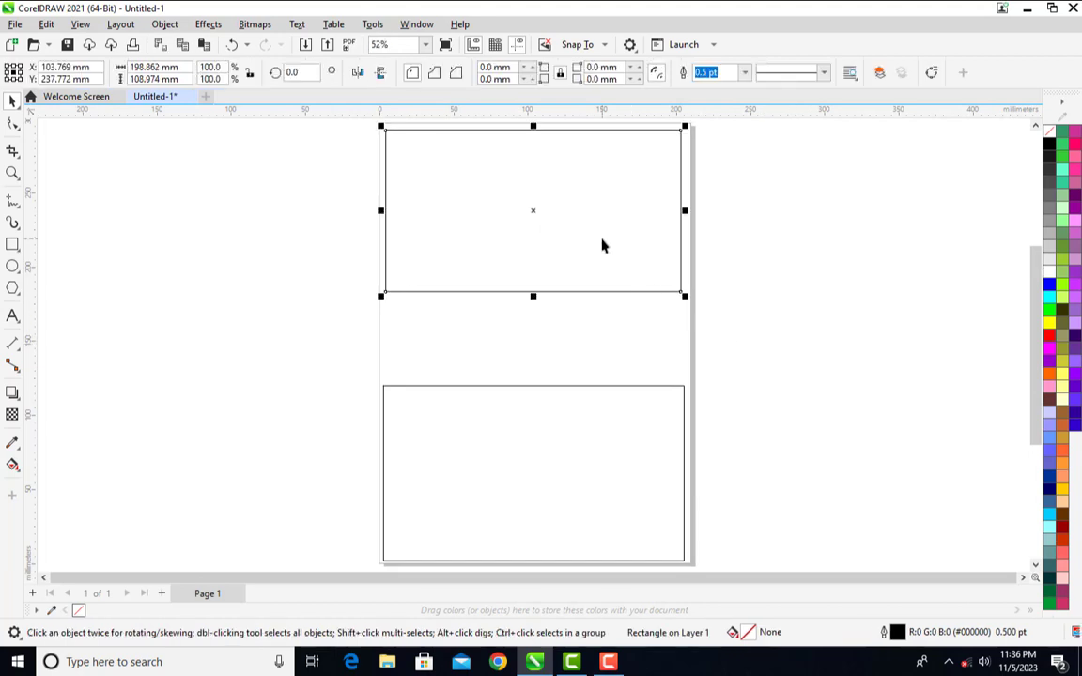
pyautogui.moveTo(601, 241)
pyautogui.mouseDown()
pyautogui.moveTo(606, 266)
pyautogui.moveTo(601, 256)
pyautogui.mouseUp()
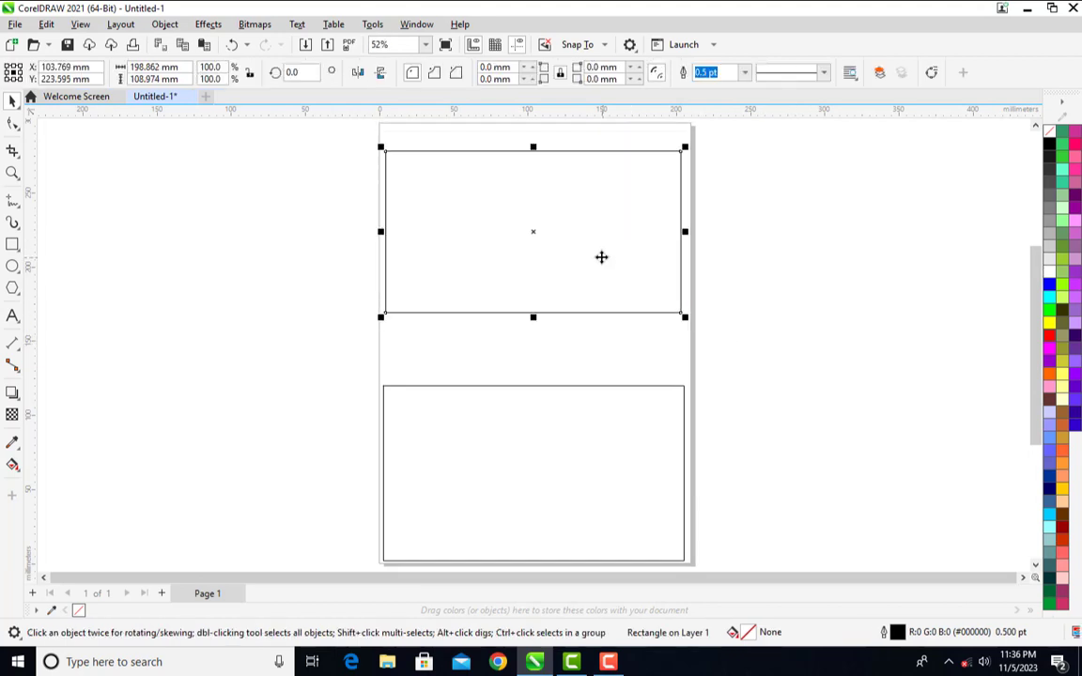
pyautogui.click(372, 25)
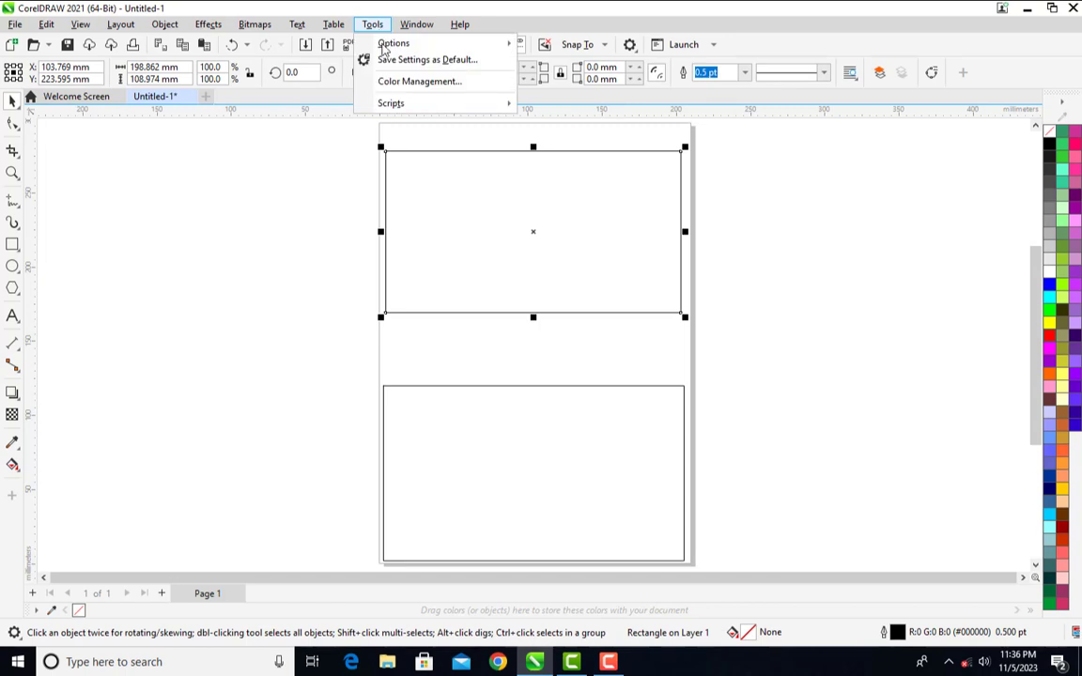
pyautogui.moveTo(439, 110)
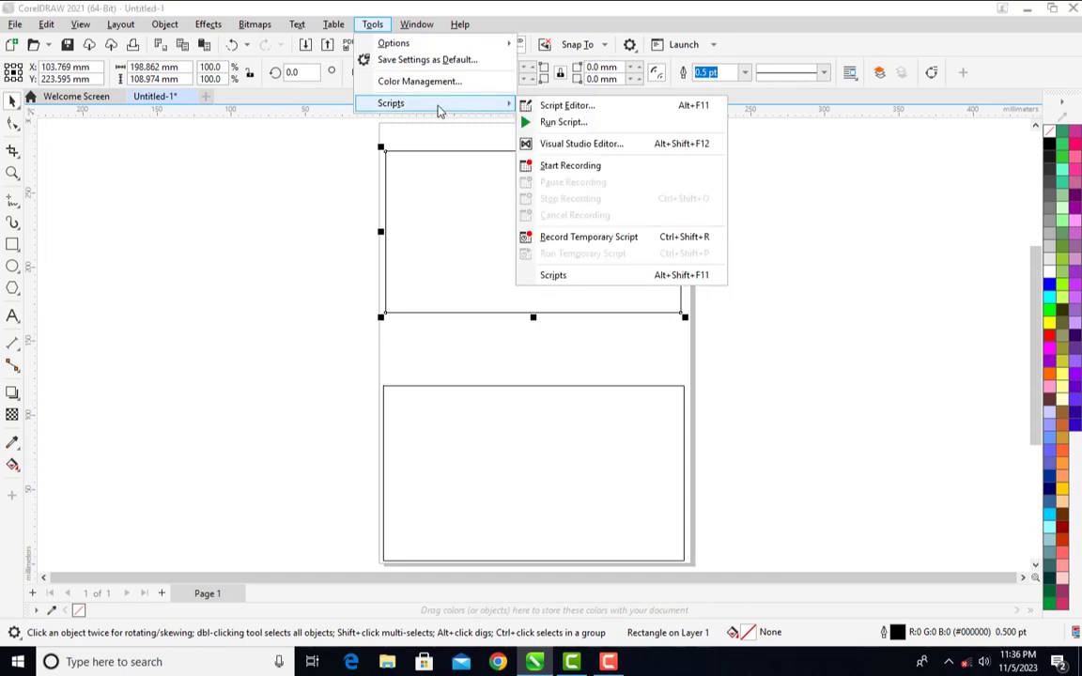
pyautogui.click(552, 122)
pyautogui.click(579, 385)
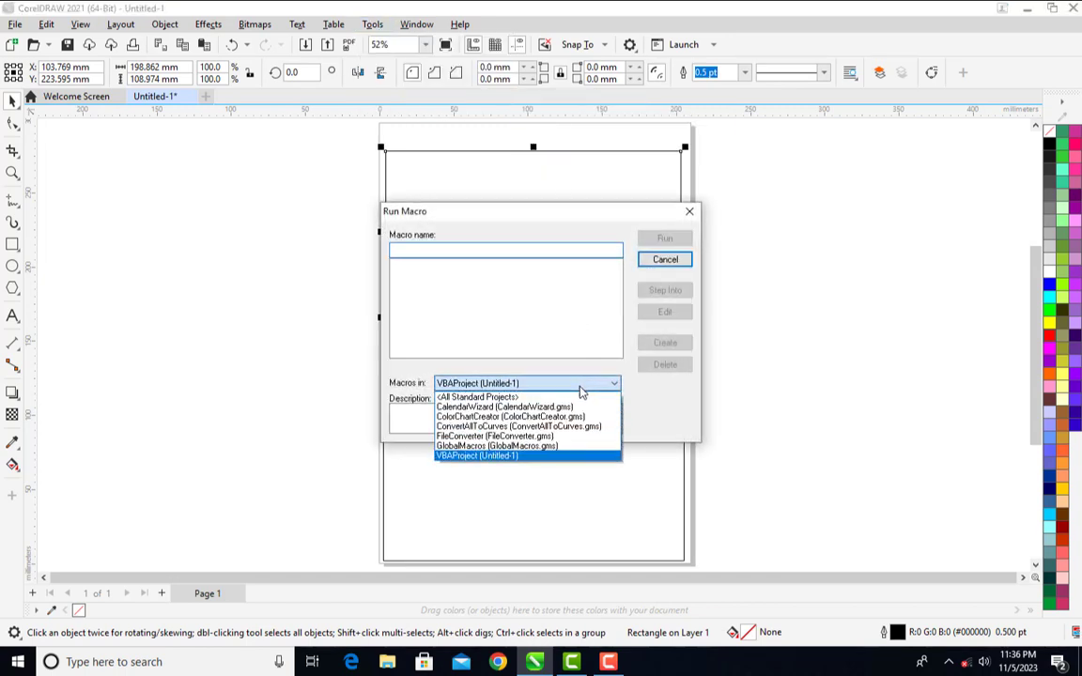
pyautogui.click(549, 404)
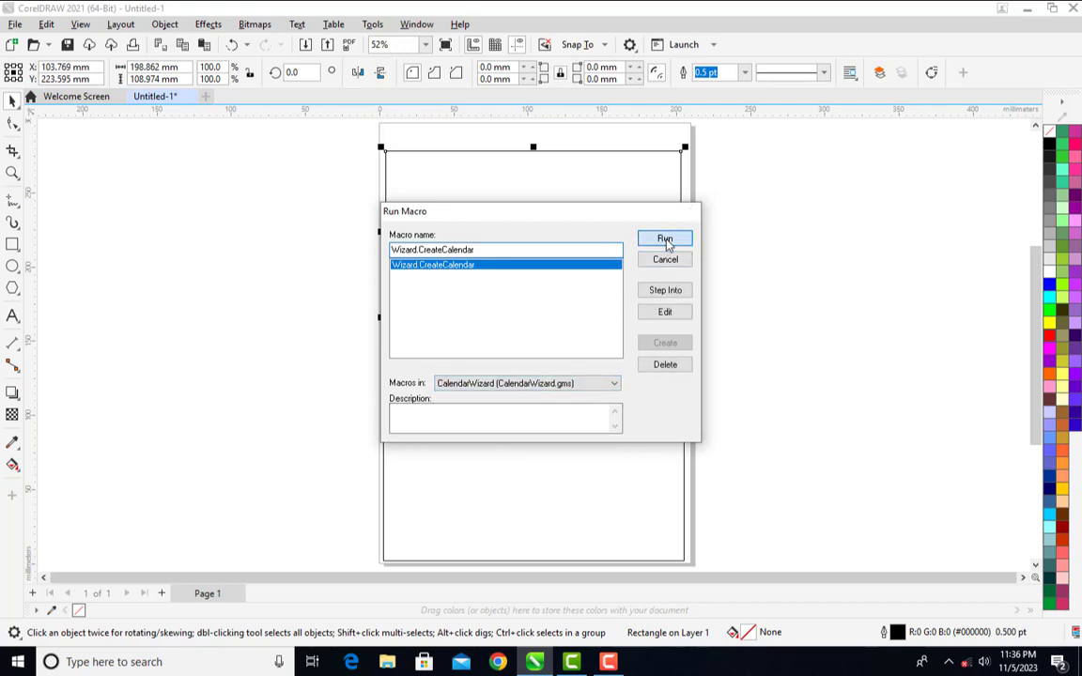
pyautogui.click(662, 239)
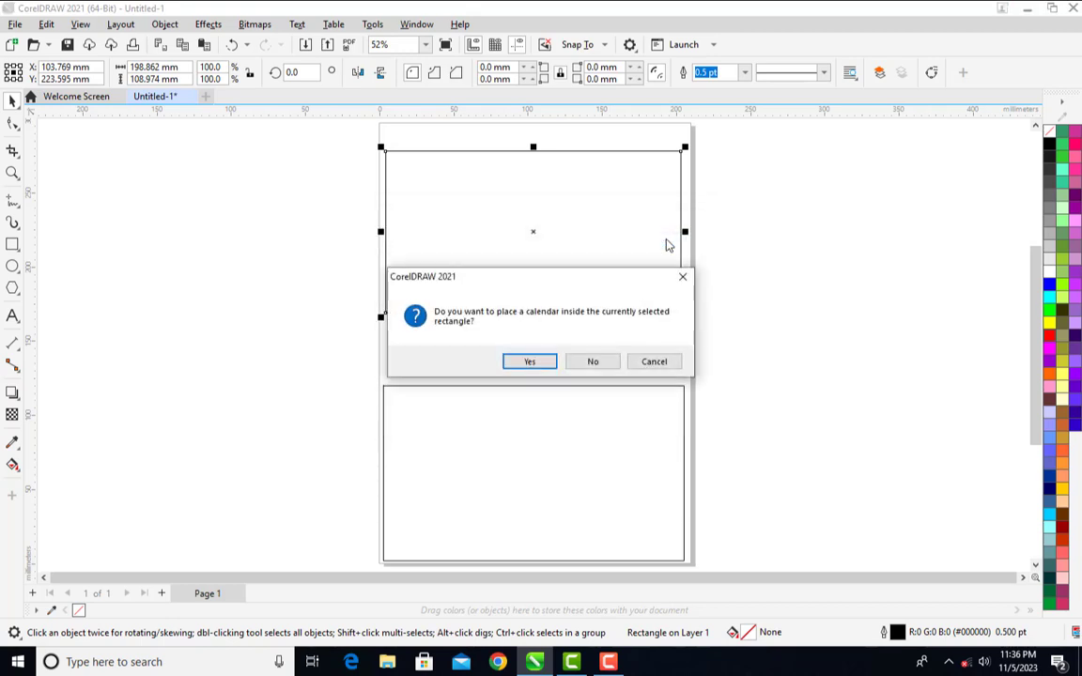
pyautogui.click(548, 366)
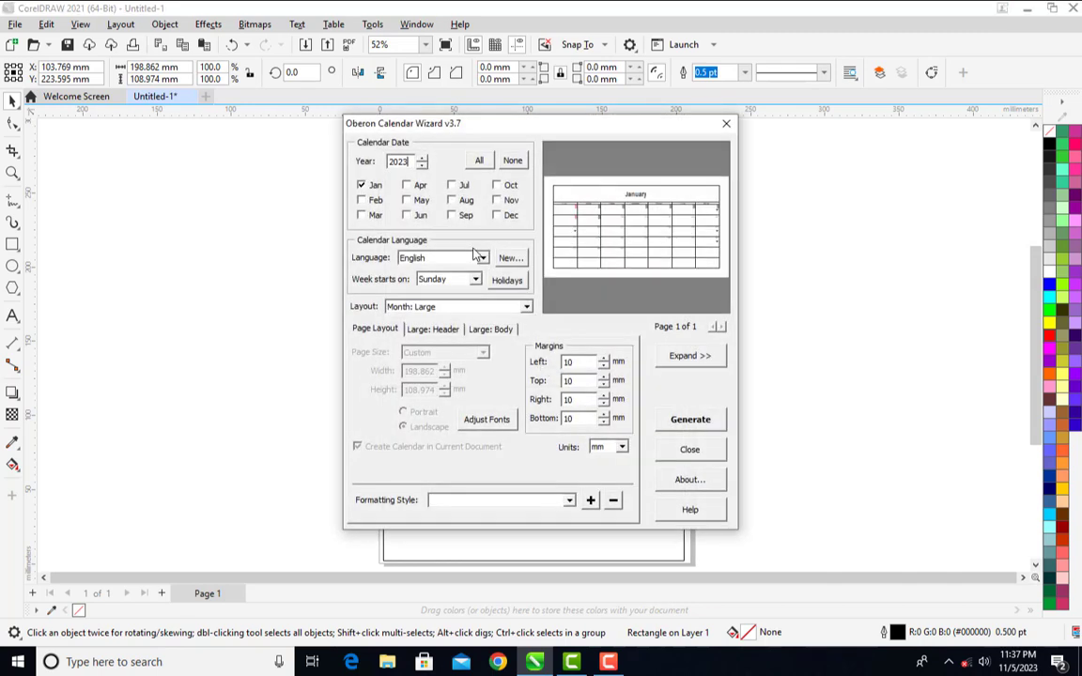
# Step: Set the calendar to all months of 2024 with the Year: 12 Small [4x3] layout and show the expanded preview
pyautogui.click(422, 158)
pyautogui.click(481, 160)
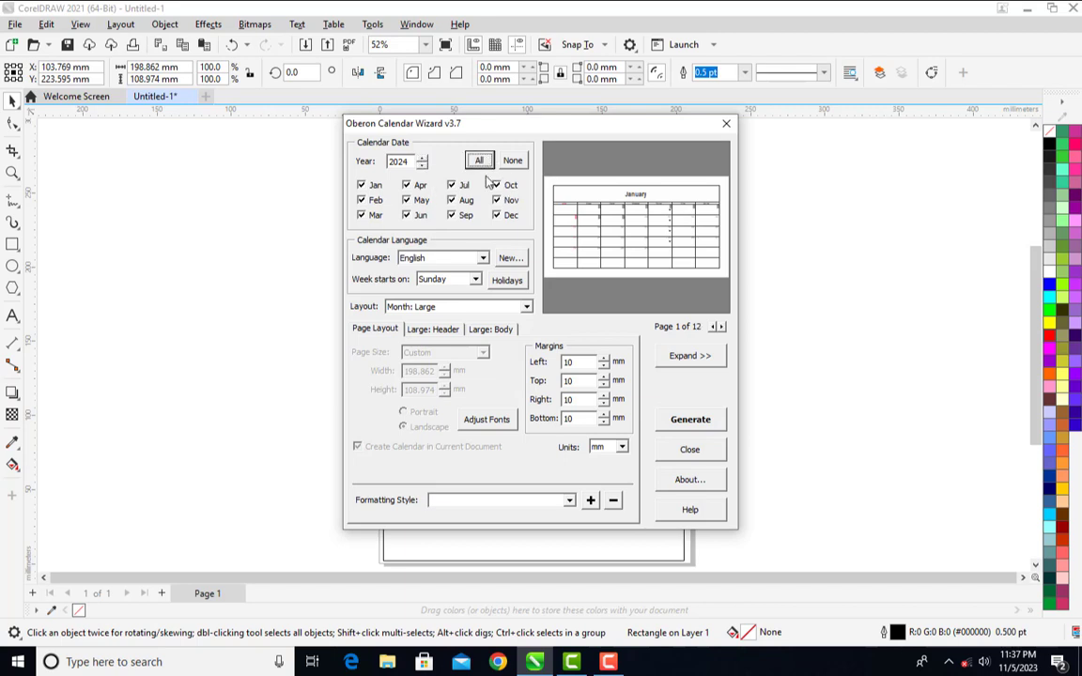
pyautogui.click(527, 307)
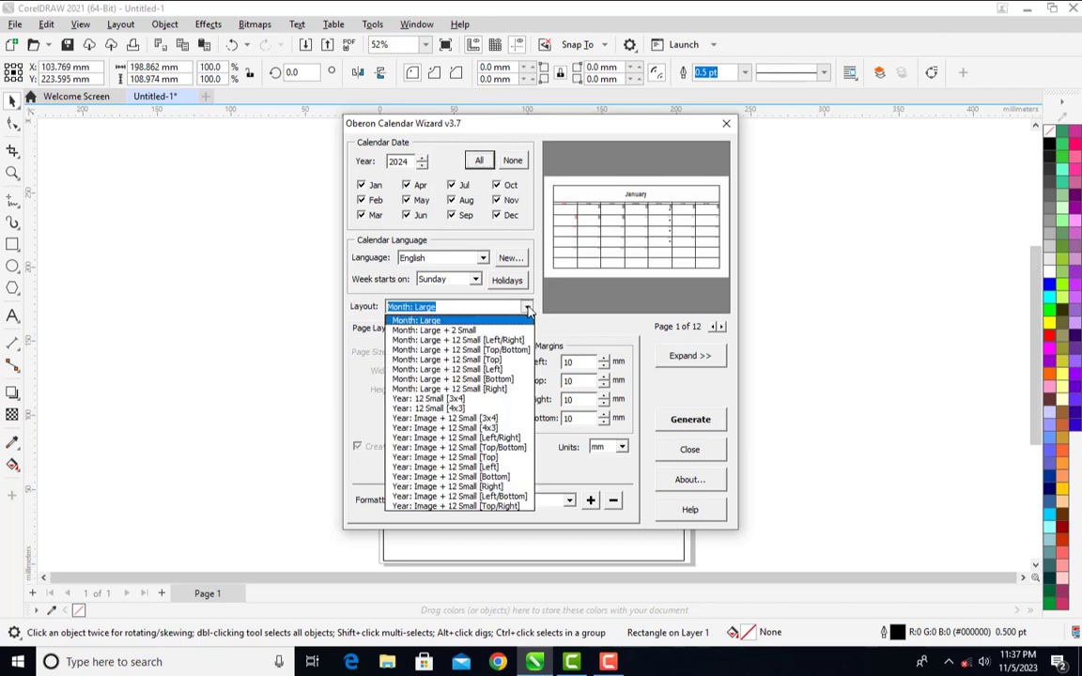
pyautogui.click(480, 409)
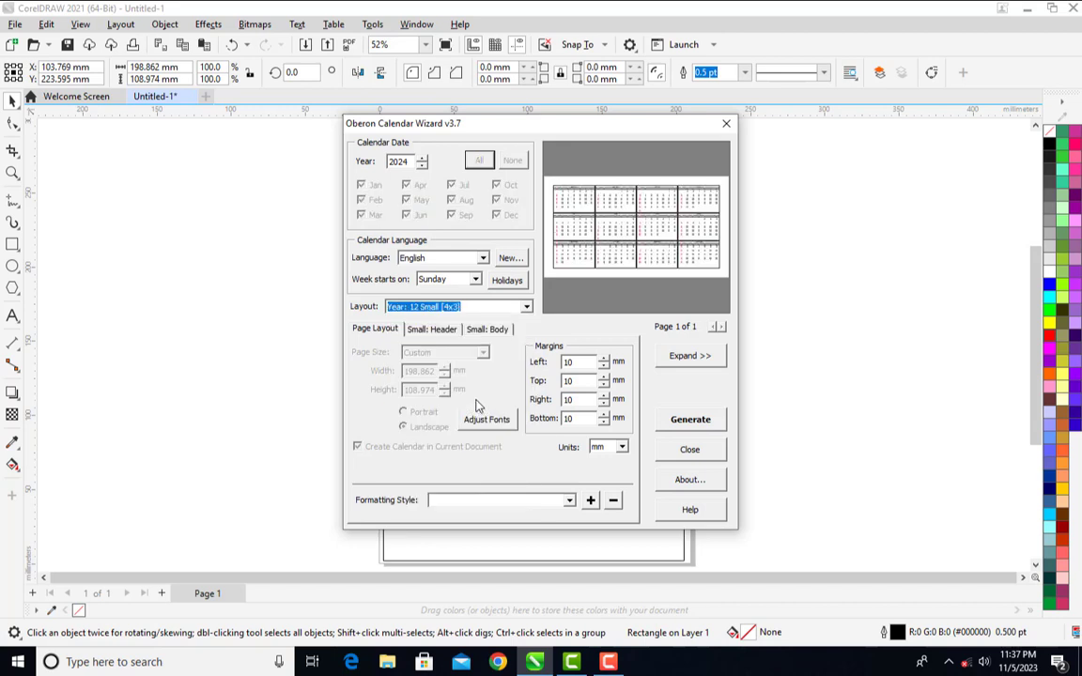
pyautogui.click(703, 361)
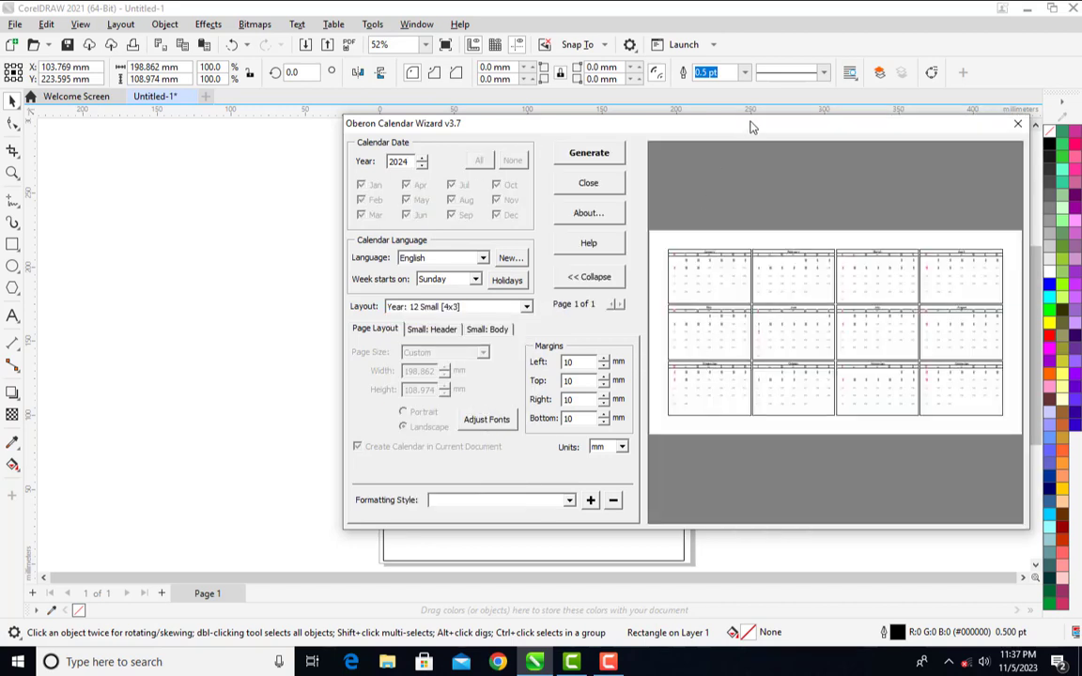
pyautogui.moveTo(738, 133); pyautogui.dragTo(622, 120)
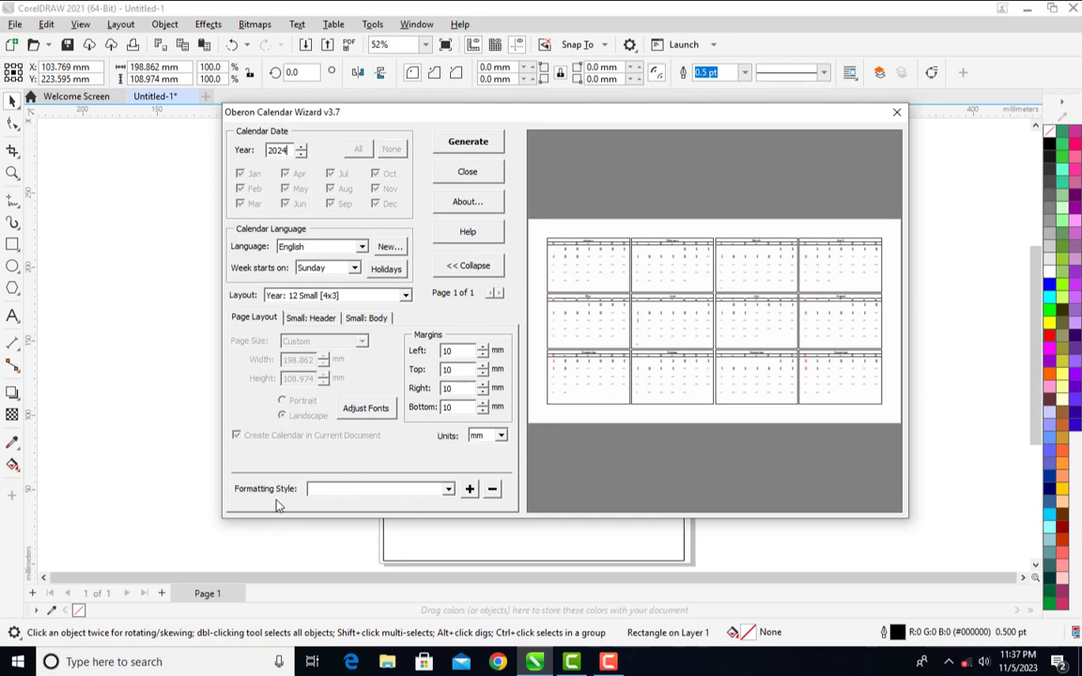
# Step: Try the saved FIRST STYLE and SECOND STYLE formatting on the calendar preview
pyautogui.click(445, 489)
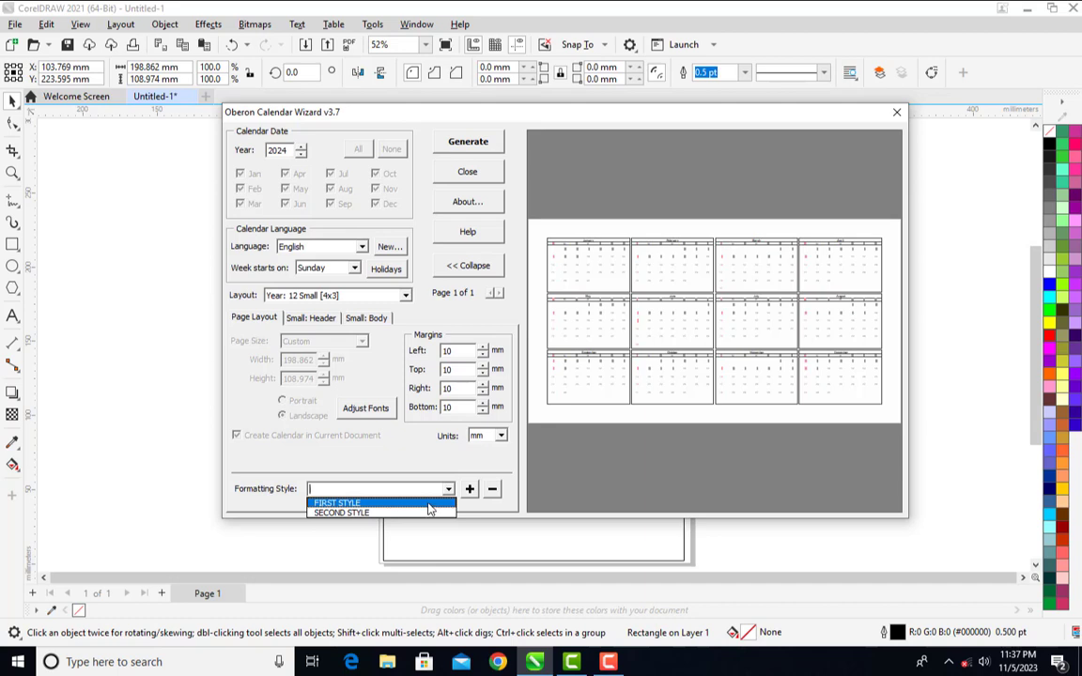
pyautogui.click(430, 505)
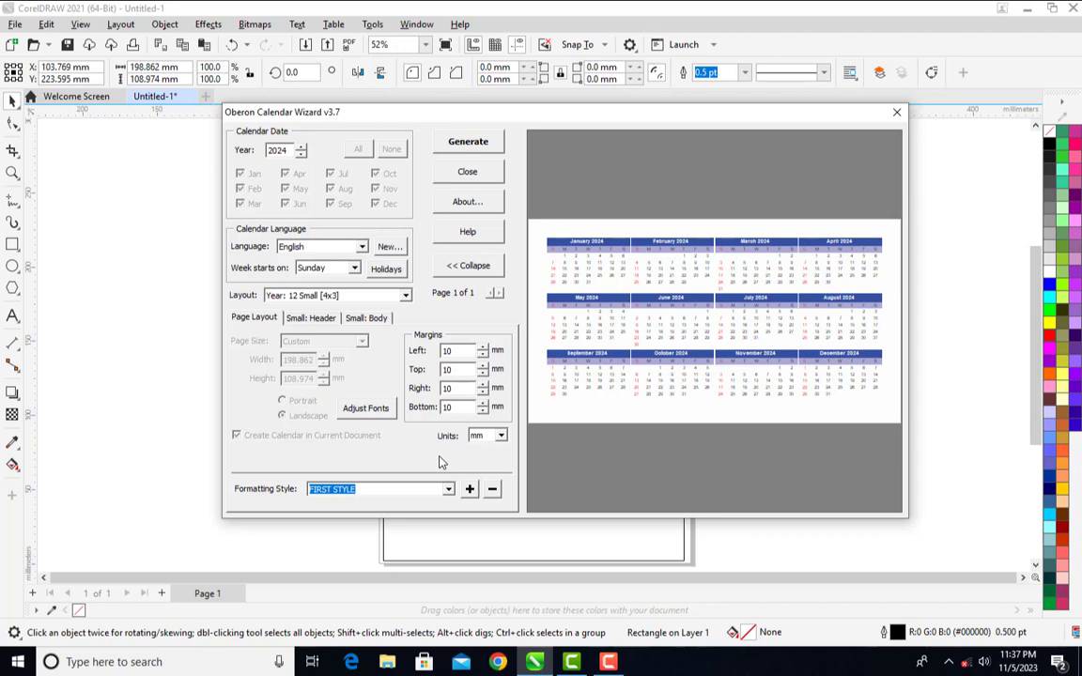
pyautogui.click(448, 488)
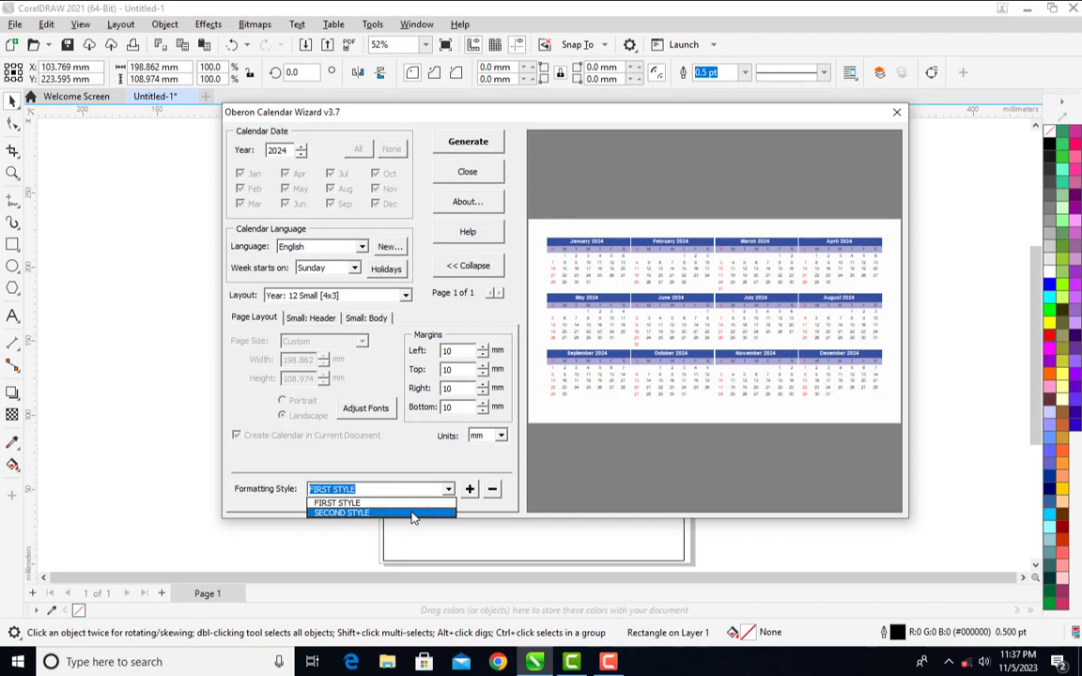
pyautogui.click(413, 513)
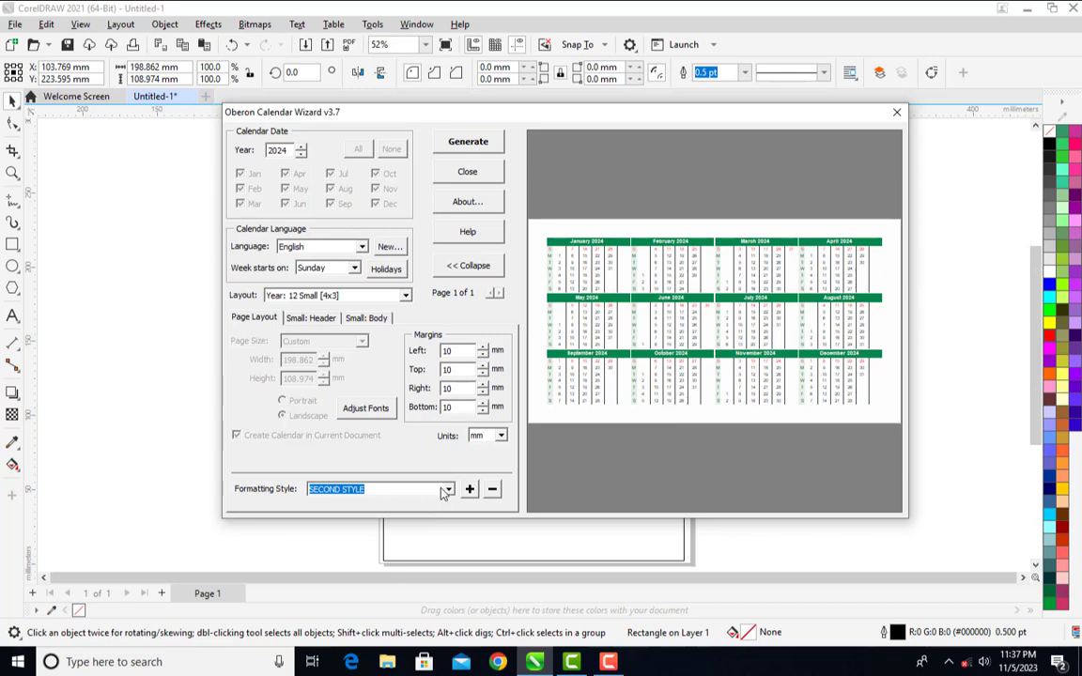
# Step: Apply FIRST STYLE, generate the 2024 calendar in the upper rectangle, and close the wizard
pyautogui.click(413, 490)
pyautogui.click(417, 504)
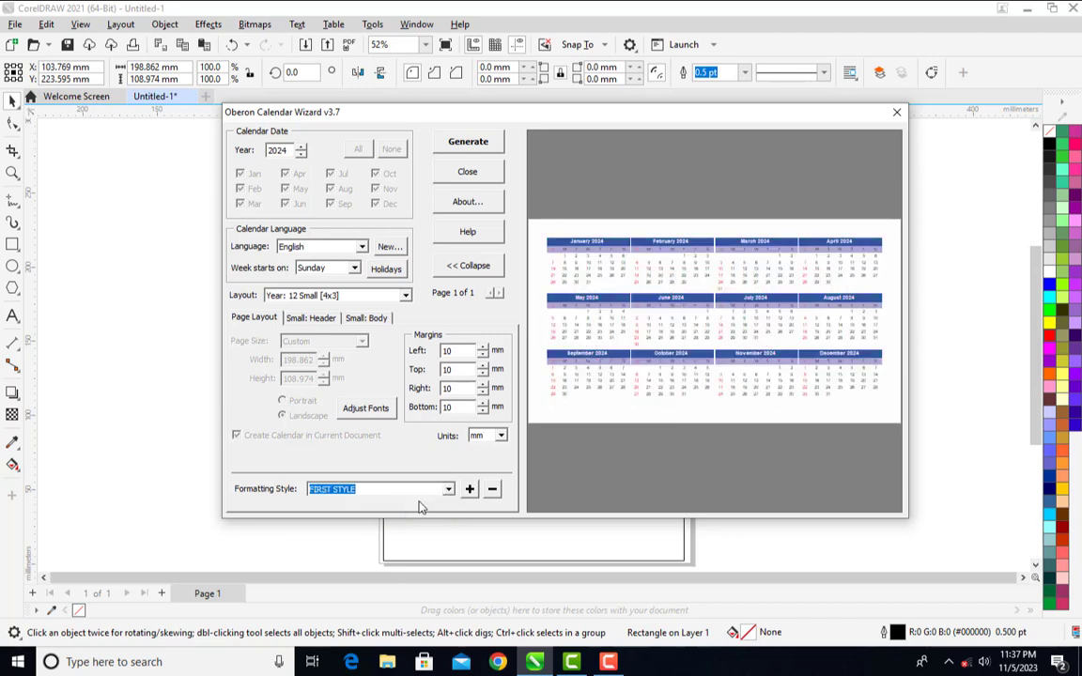
pyautogui.click(475, 143)
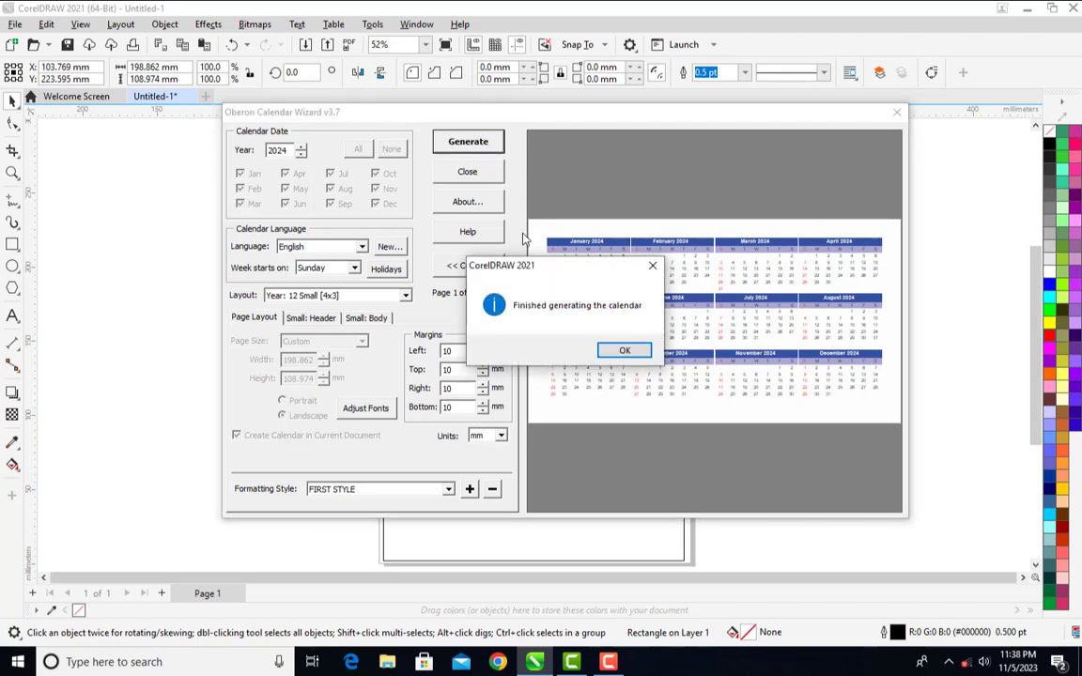
pyautogui.click(625, 352)
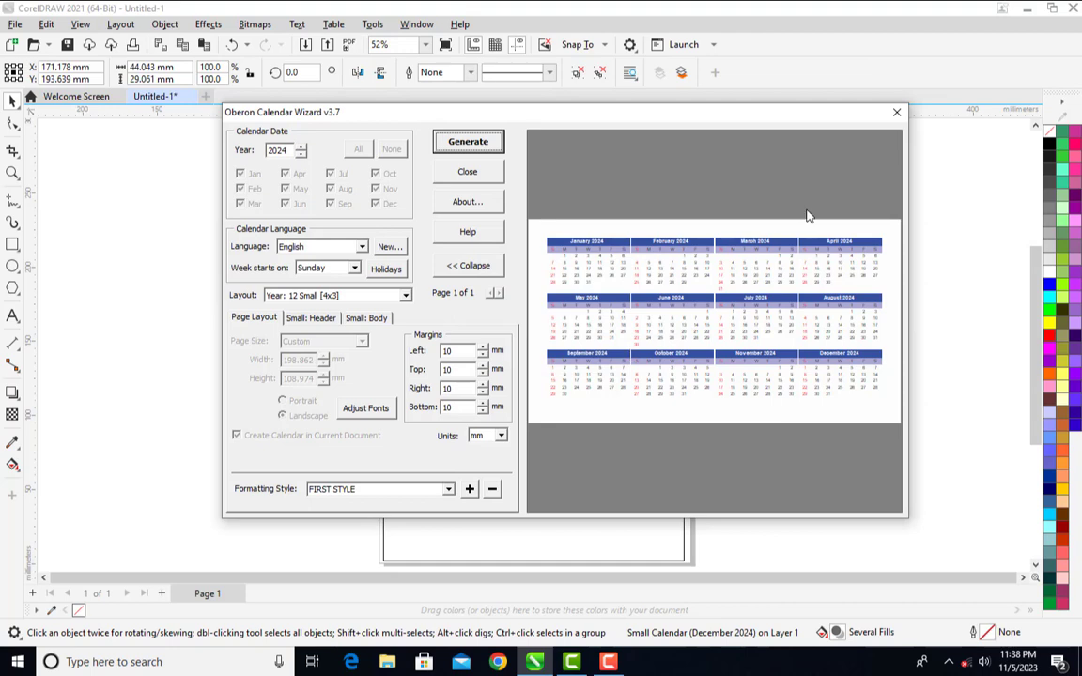
pyautogui.click(897, 114)
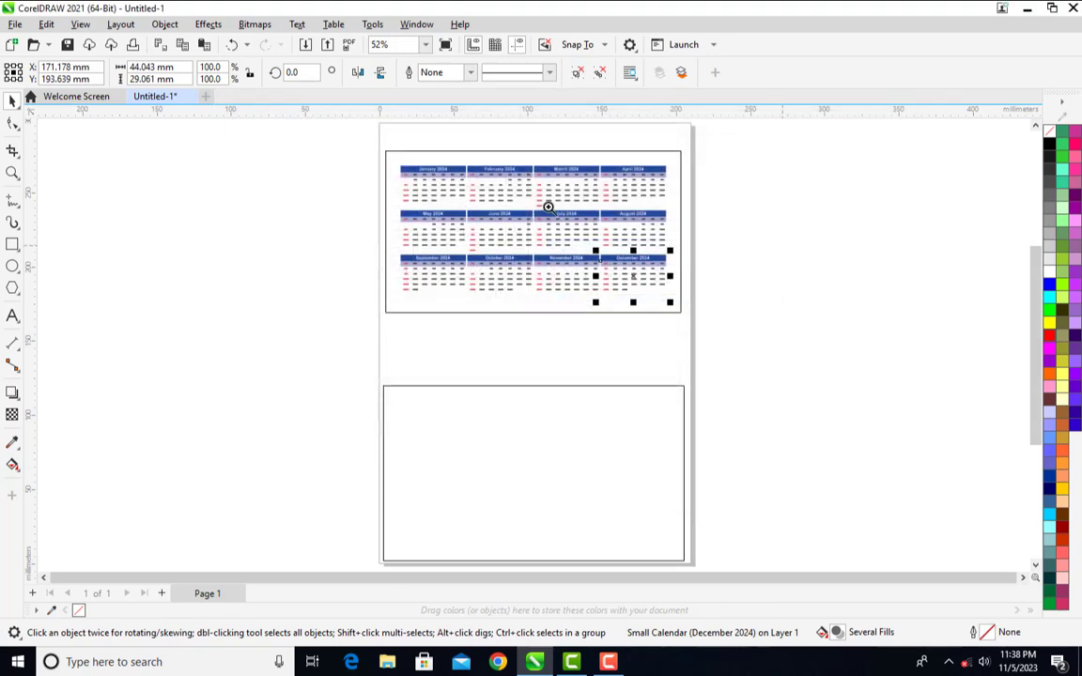
# Step: Select the lower rectangle and run the Wizard.CreateCalendar macro from CalendarWizard.gms to place a calendar inside it
pyautogui.press('z')
pyautogui.moveTo(385, 153); pyautogui.dragTo(681, 306)
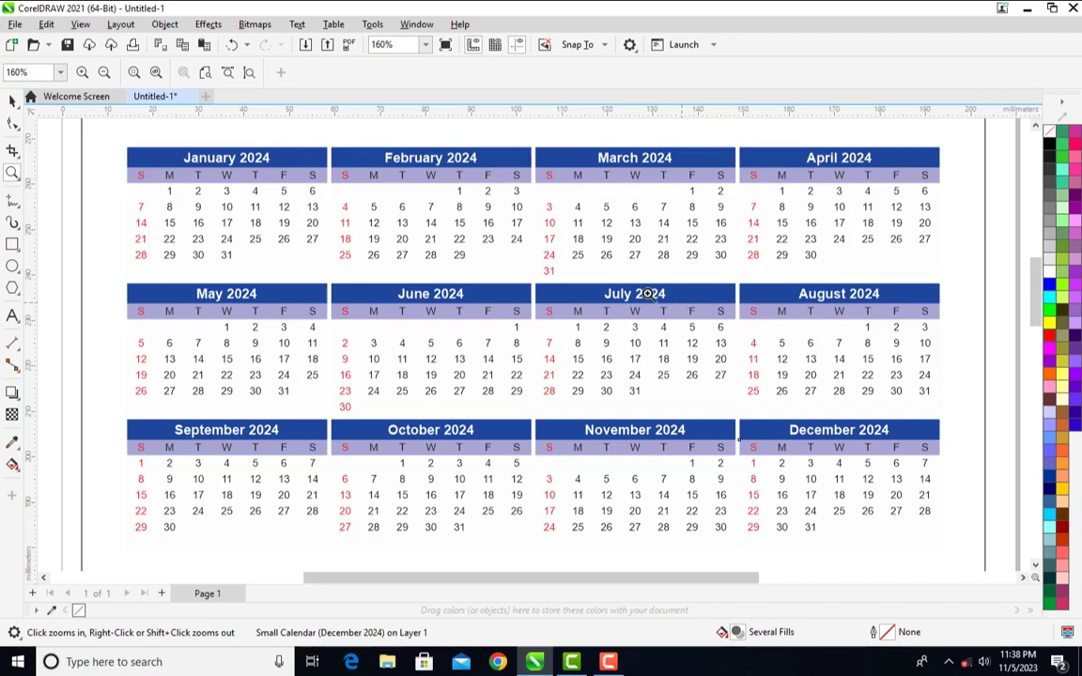
pyautogui.click(426, 45)
pyautogui.click(417, 61)
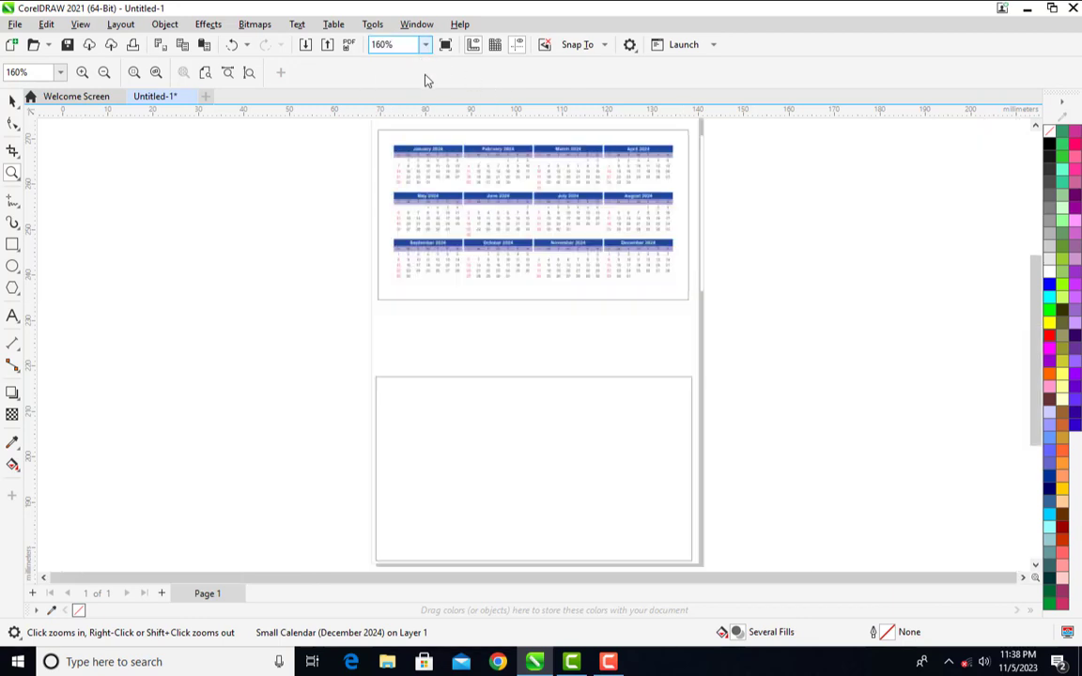
pyautogui.press('space')
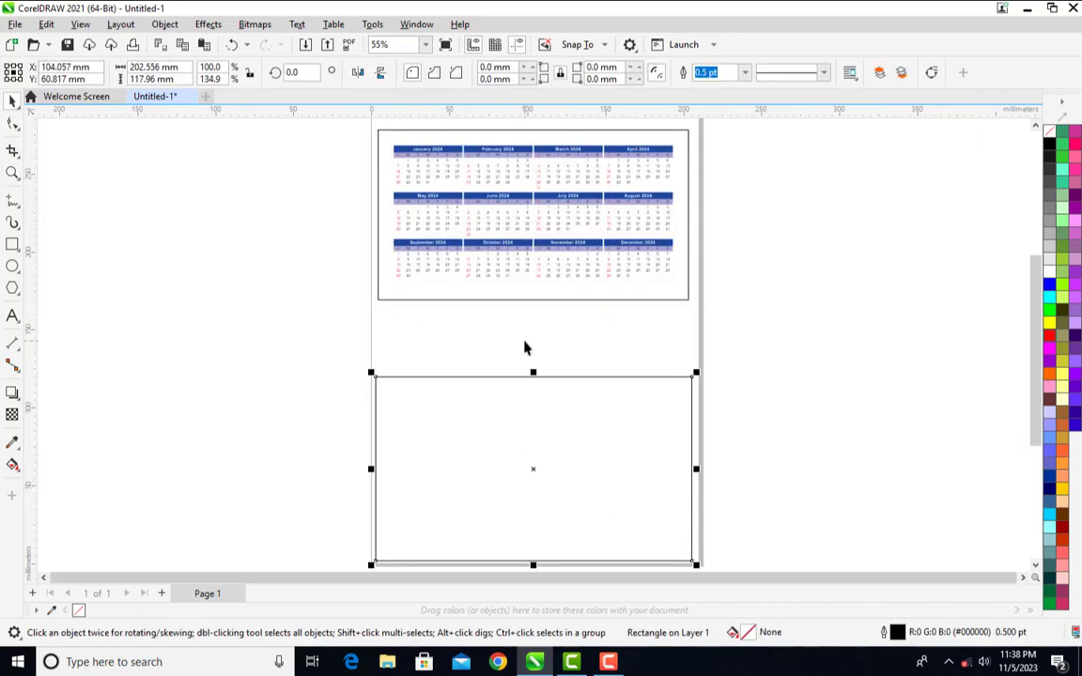
pyautogui.click(372, 24)
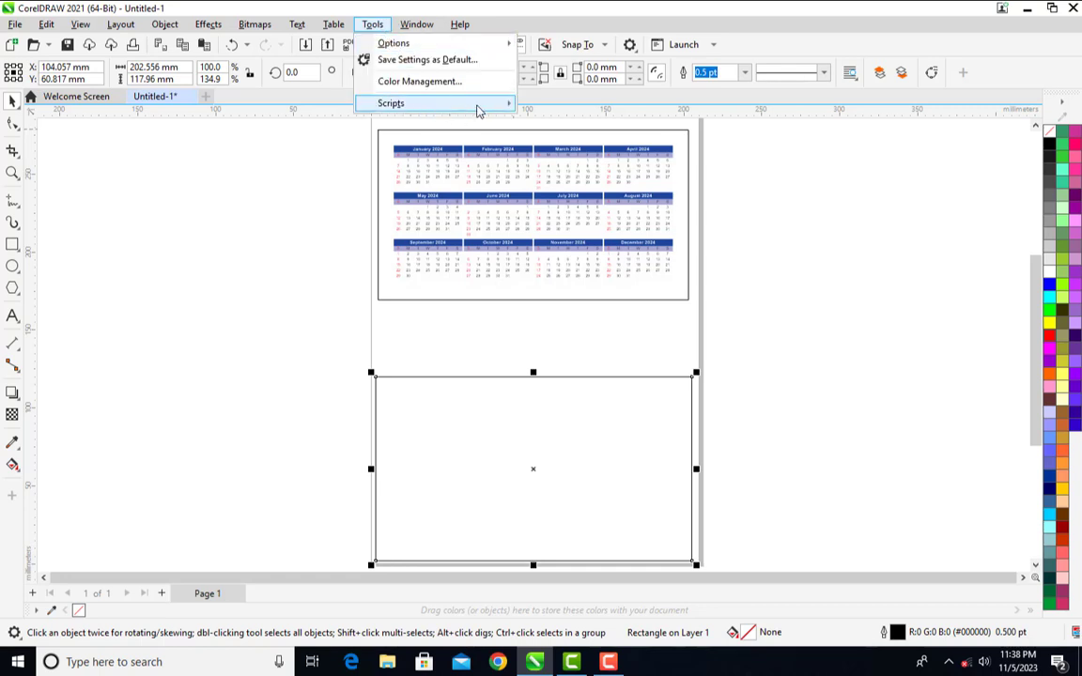
pyautogui.moveTo(481, 106)
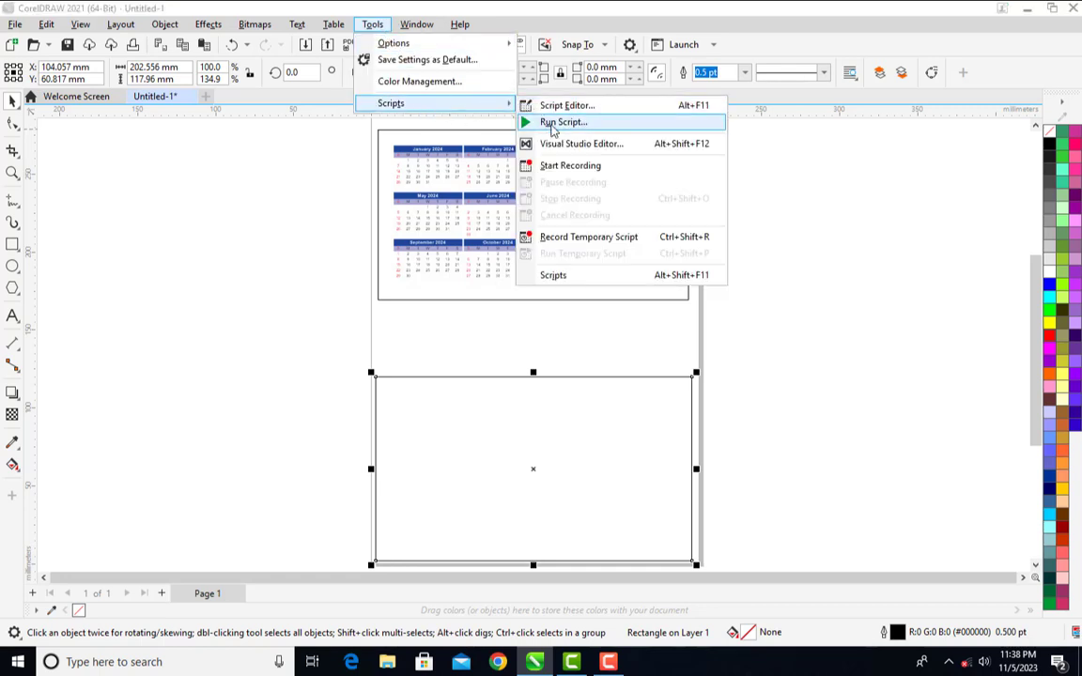
pyautogui.click(552, 123)
pyautogui.click(563, 384)
pyautogui.click(572, 409)
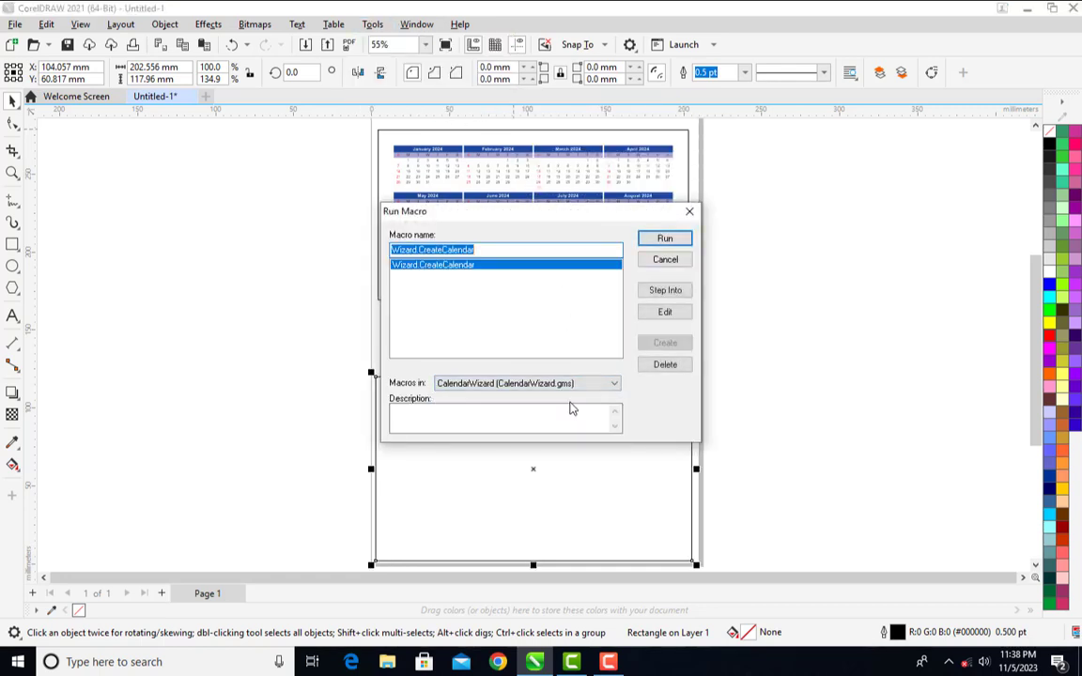
pyautogui.click(665, 237)
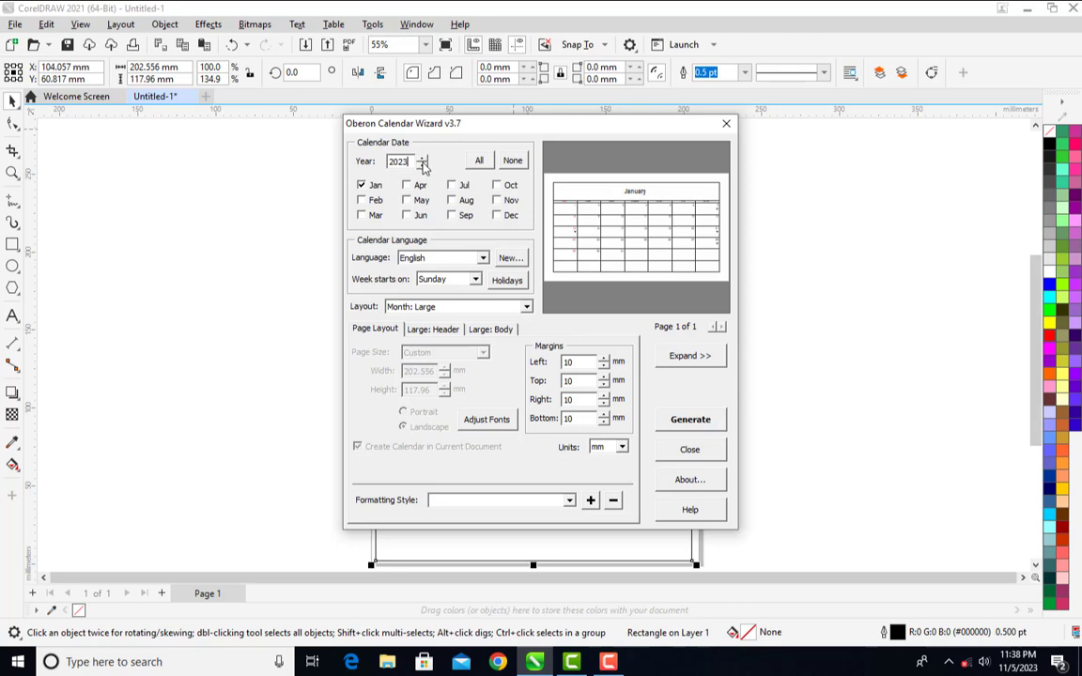
# Step: Set the new calendar to all months of 2024 in the Year: 12 Small [4x3] layout and enlarge its preview
pyautogui.click(480, 161)
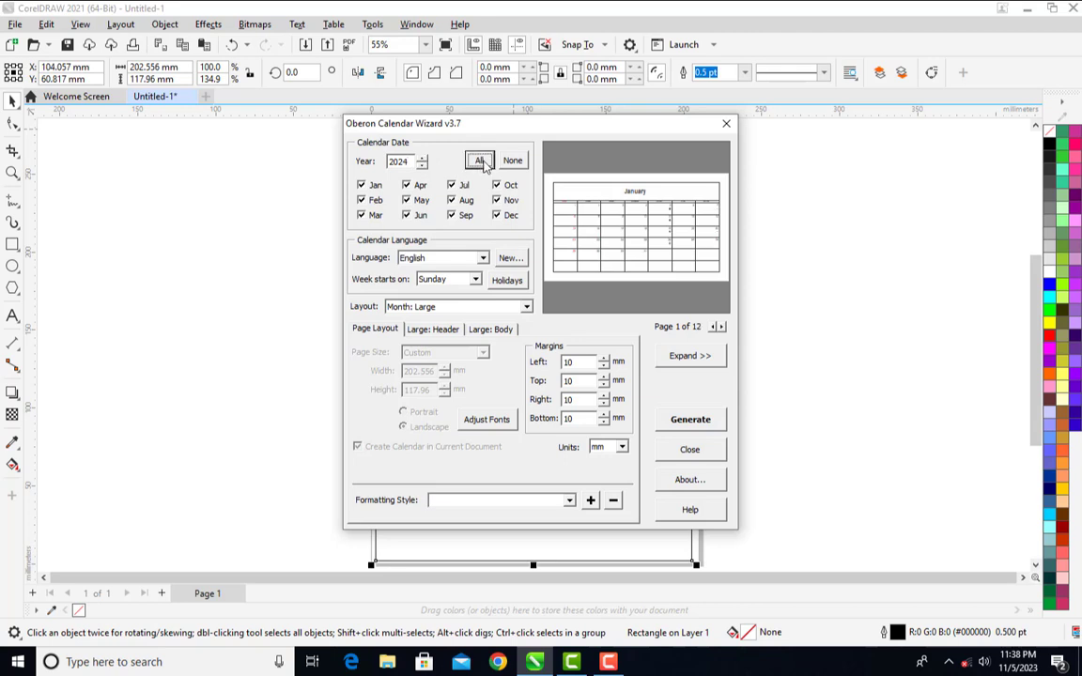
pyautogui.click(527, 307)
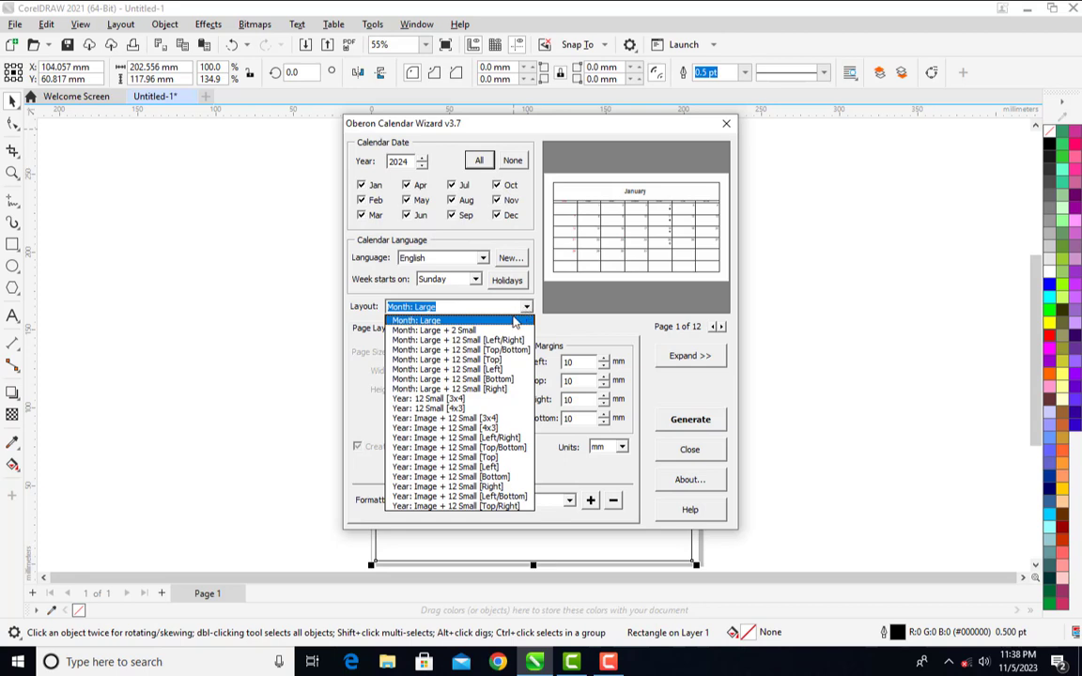
pyautogui.click(495, 410)
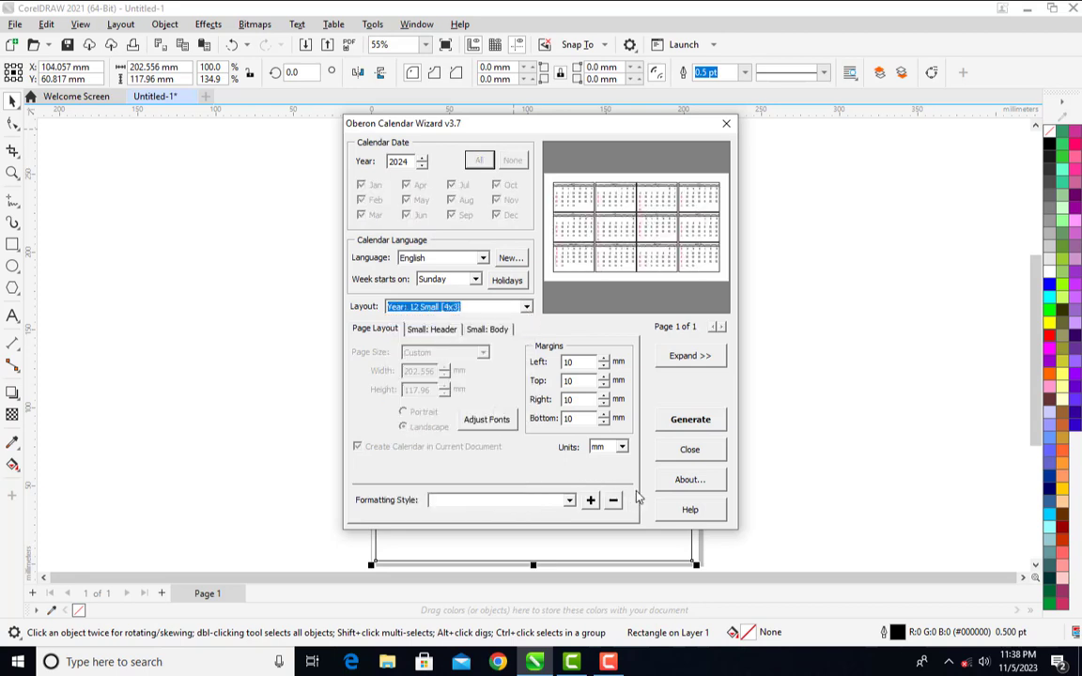
pyautogui.click(709, 356)
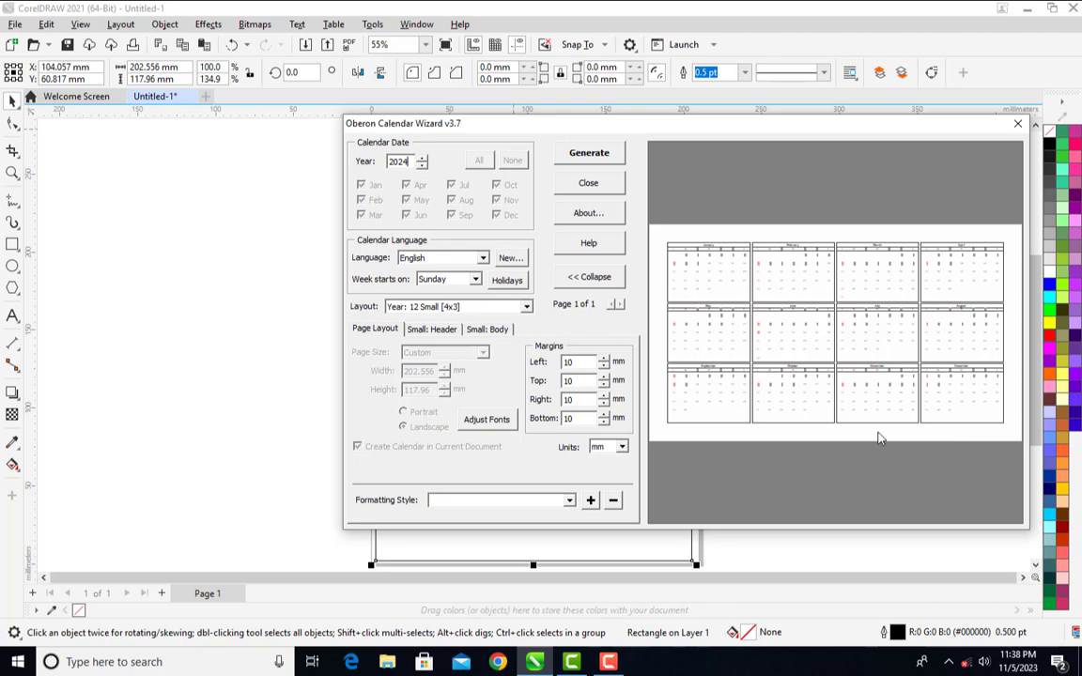
# Step: Apply SECOND STYLE, generate the 2024 calendar in the lower rectangle, and close the wizard
pyautogui.click(569, 500)
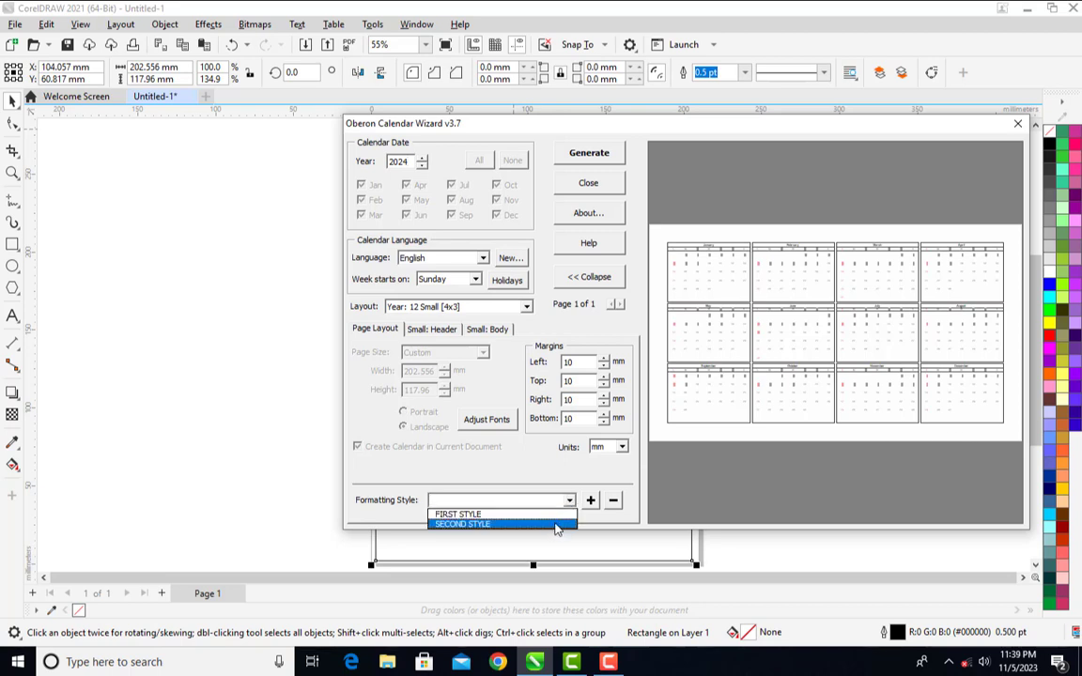
pyautogui.click(555, 524)
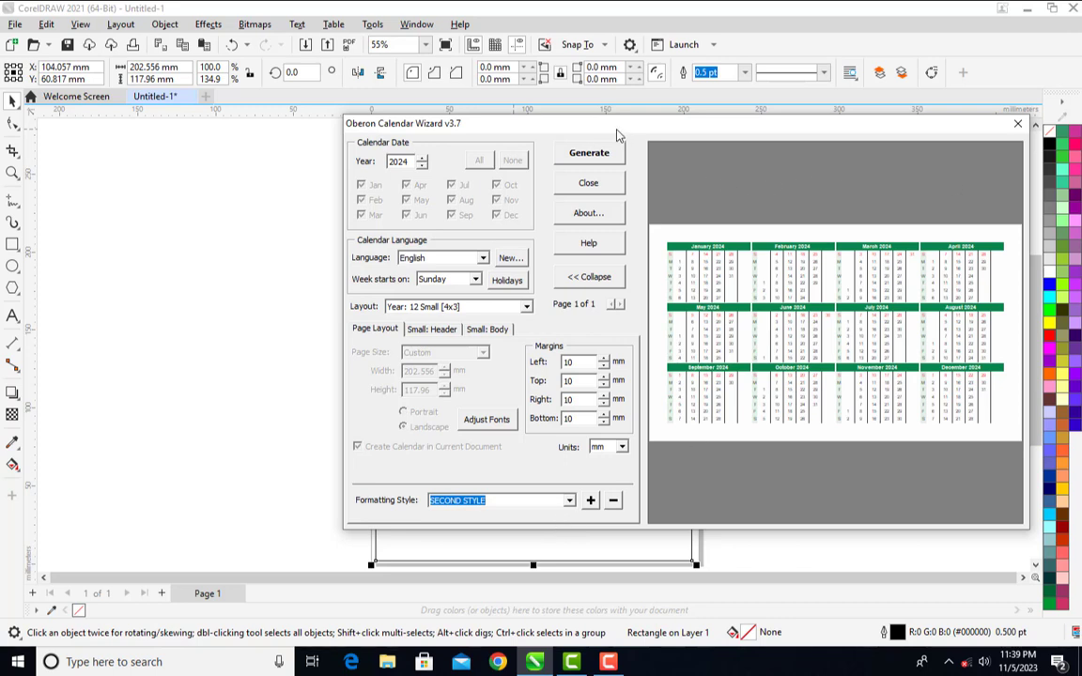
pyautogui.click(595, 154)
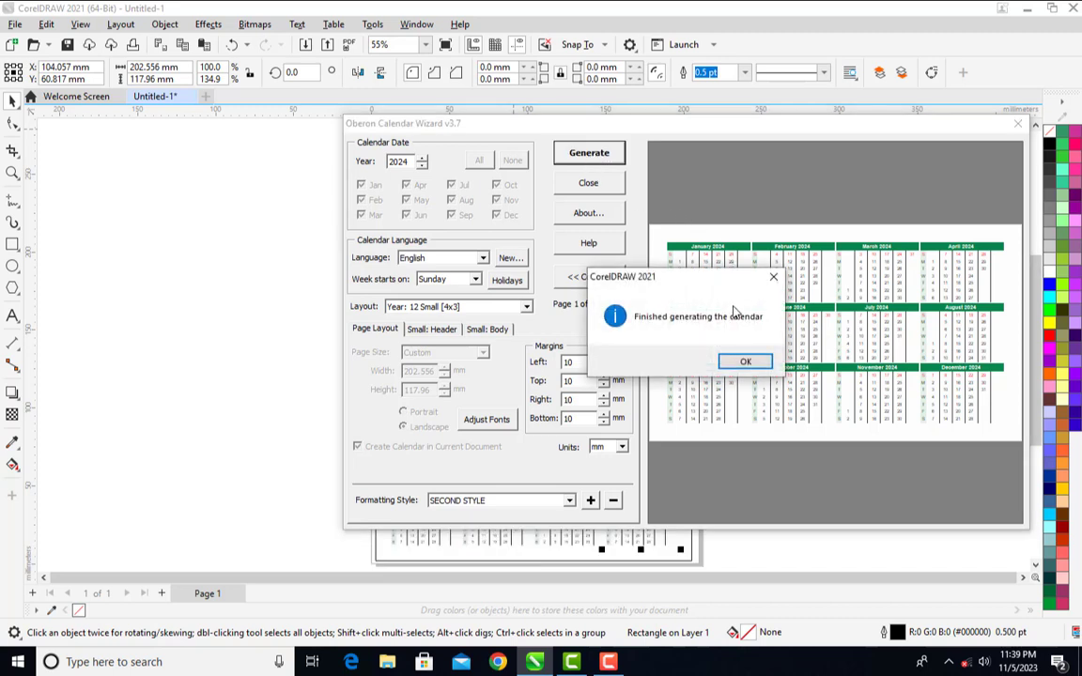
pyautogui.click(748, 362)
pyautogui.click(1018, 124)
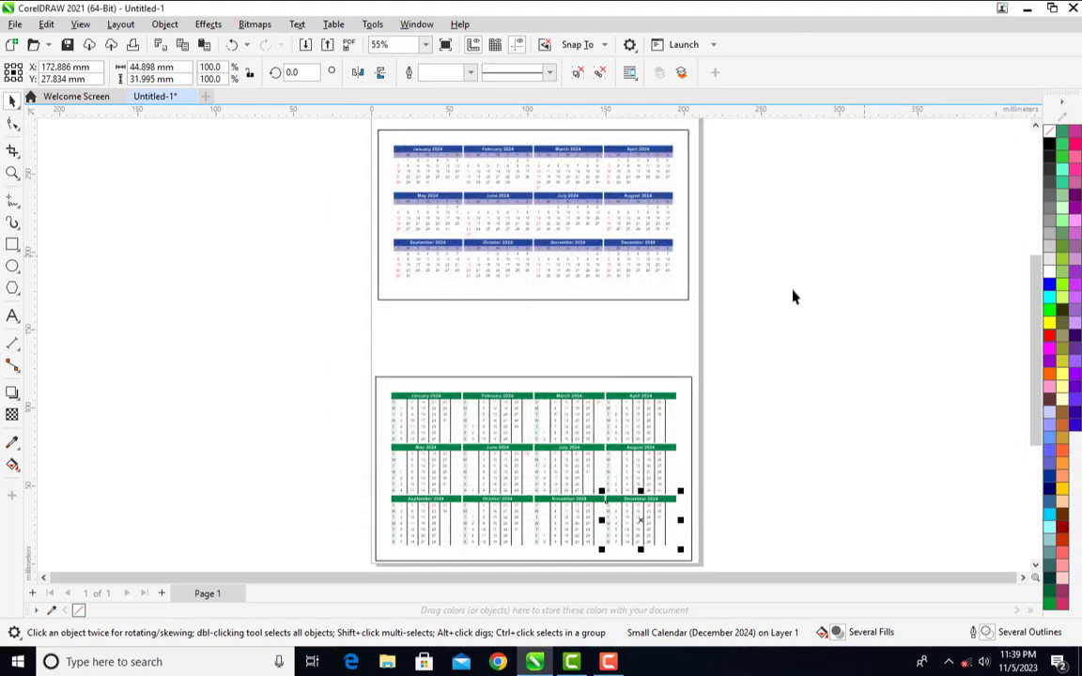
# Step: Examine the month blocks of the blue and green 2024 calendars on the page up close
pyautogui.press('z')
pyautogui.moveTo(367, 132); pyautogui.dragTo(688, 291)
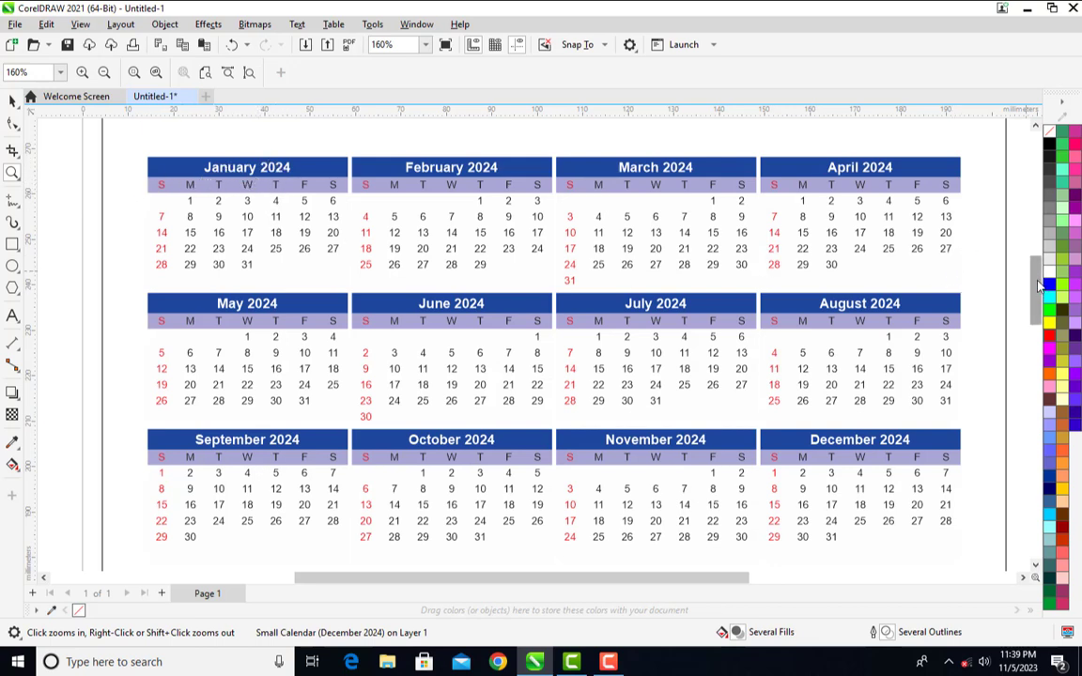
pyautogui.moveTo(1039, 287); pyautogui.dragTo(1035, 386)
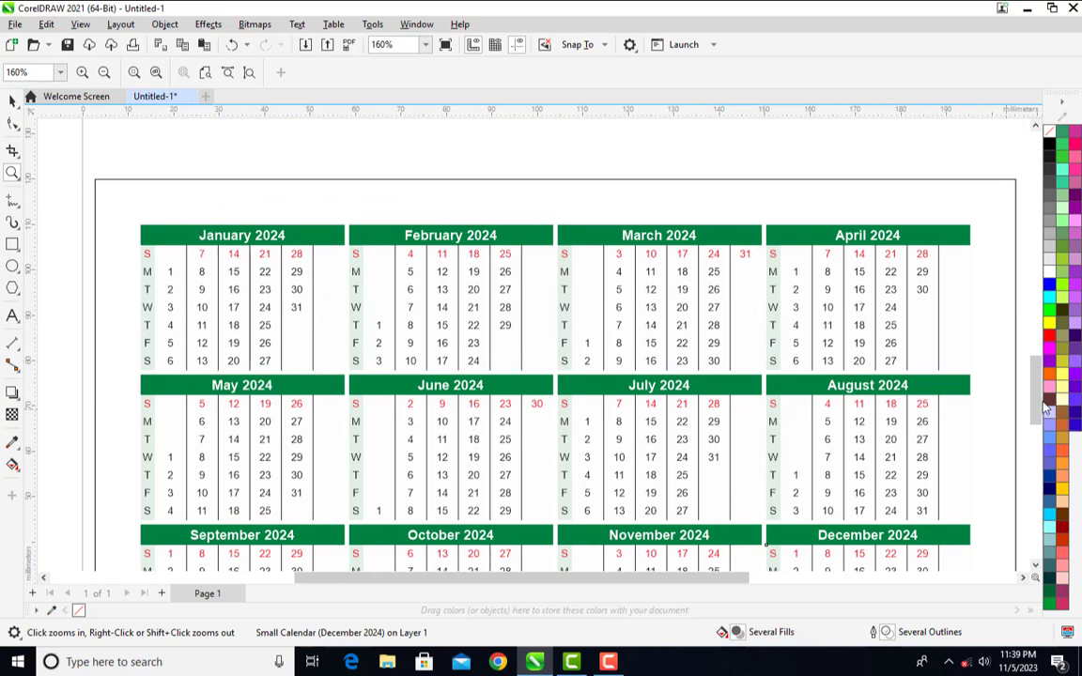
pyautogui.moveTo(1040, 409); pyautogui.dragTo(1038, 378)
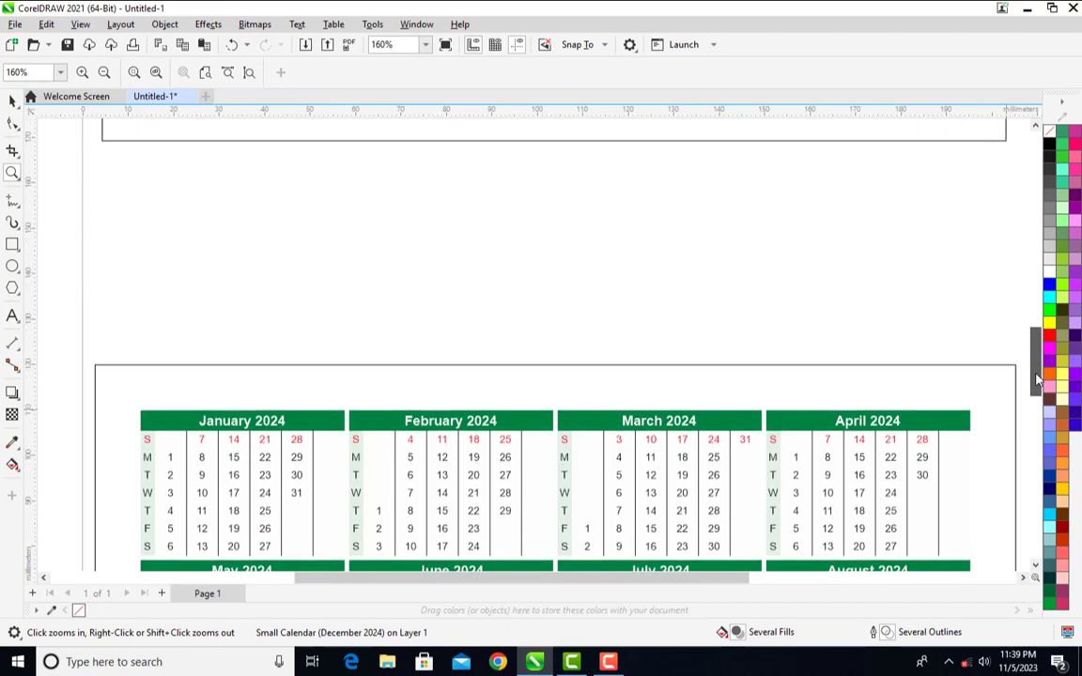
pyautogui.moveTo(1038, 378); pyautogui.dragTo(1038, 315)
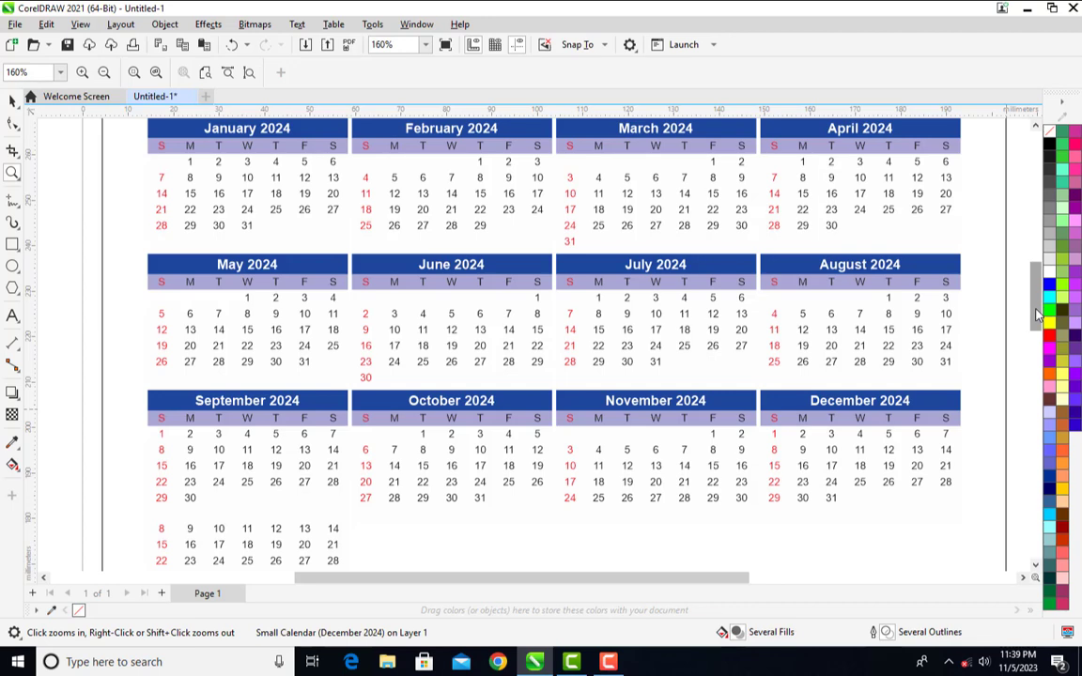